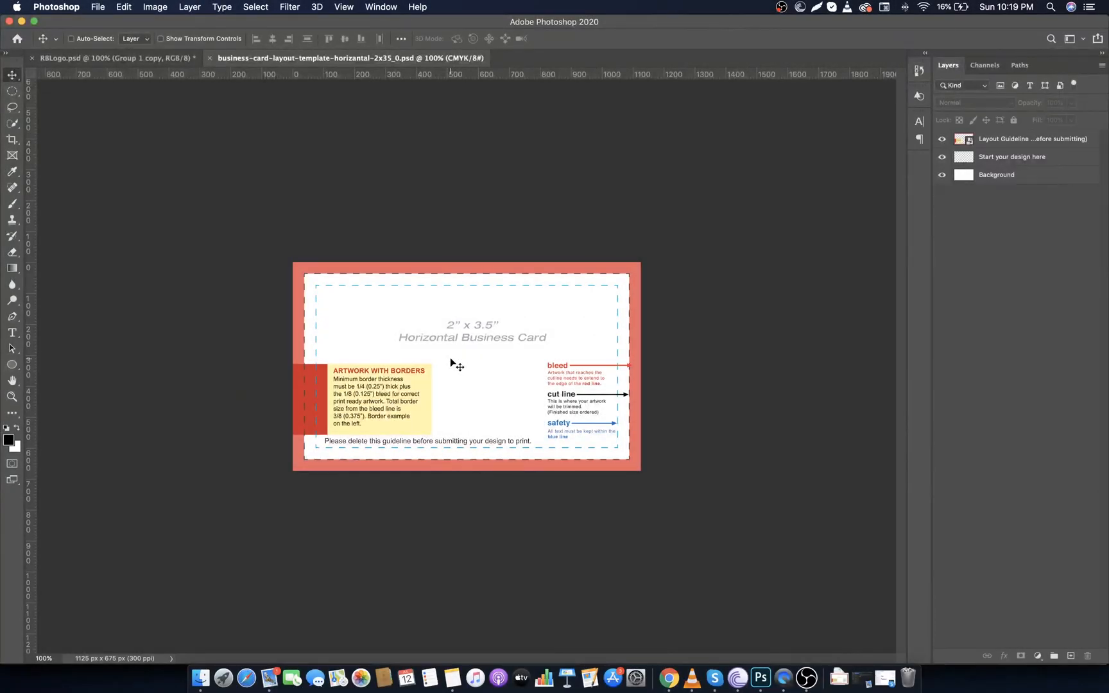
pyautogui.press('super+plus')
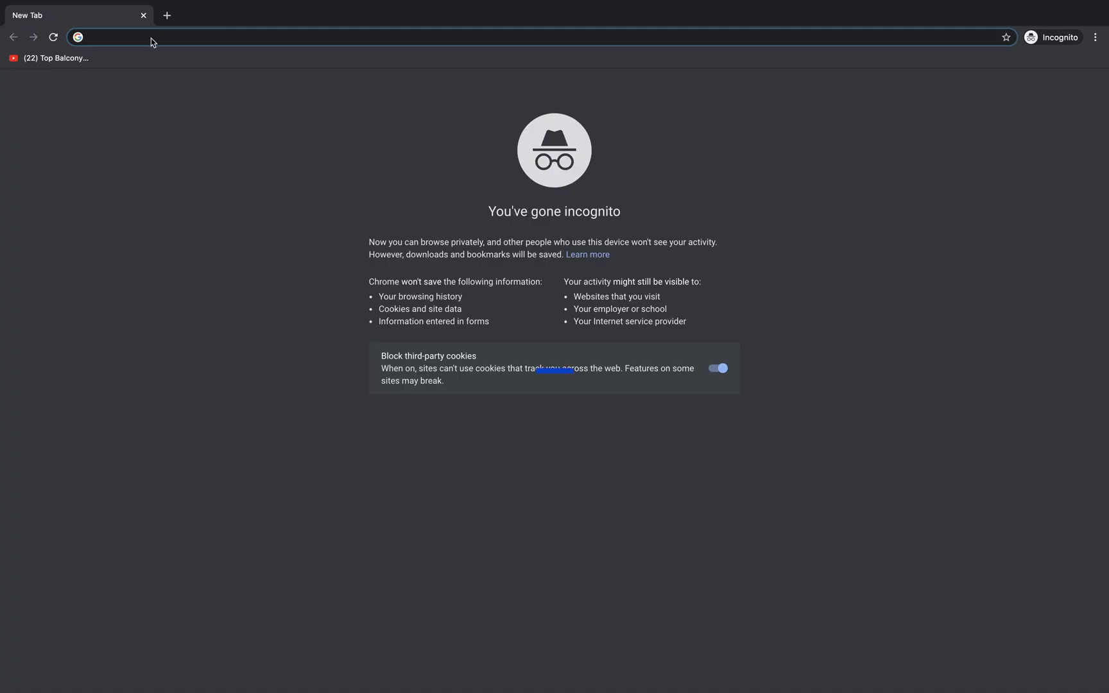
pyautogui.write('www.dezcorb.com')
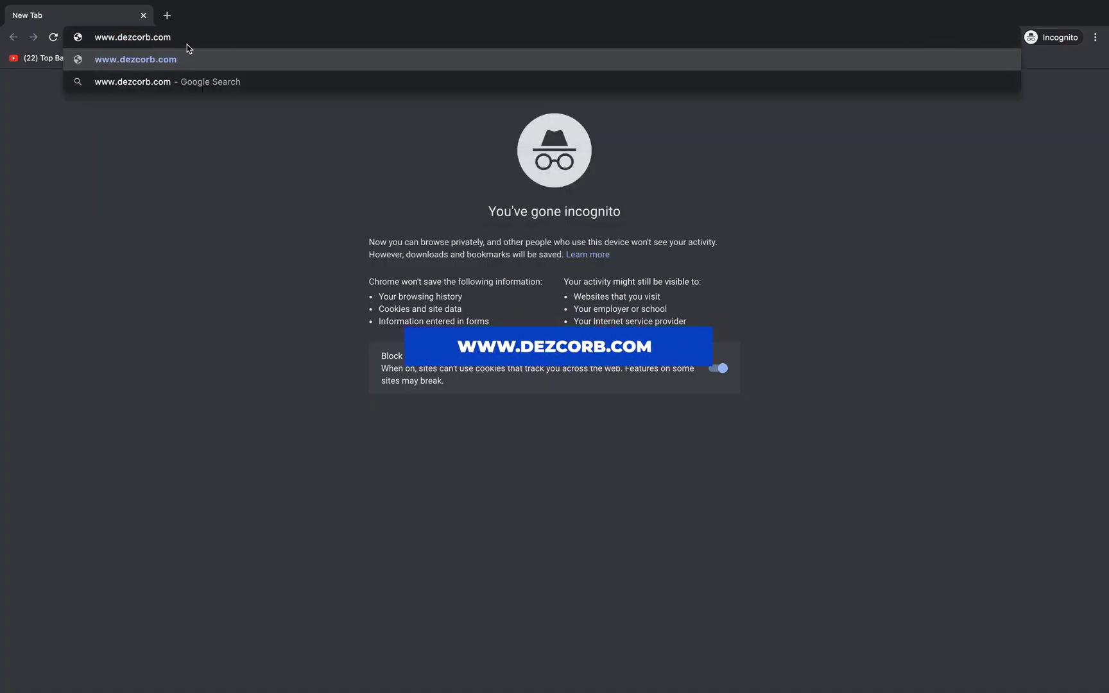
pyautogui.moveTo(187, 39); pyautogui.dragTo(44, 37)
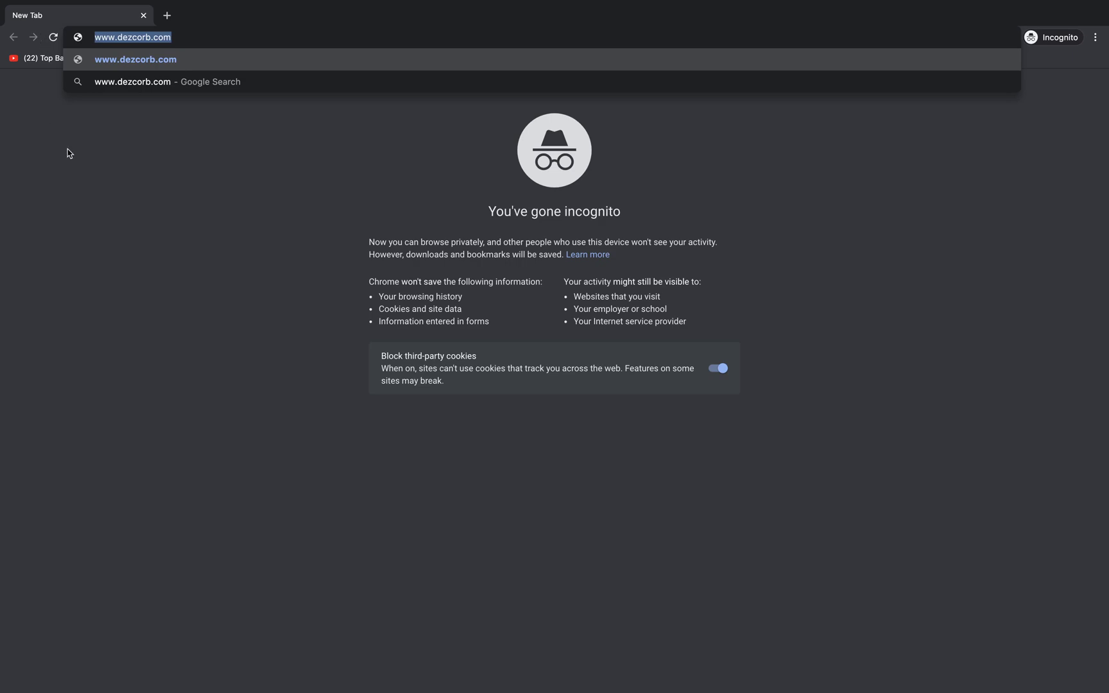
pyautogui.press('Return')
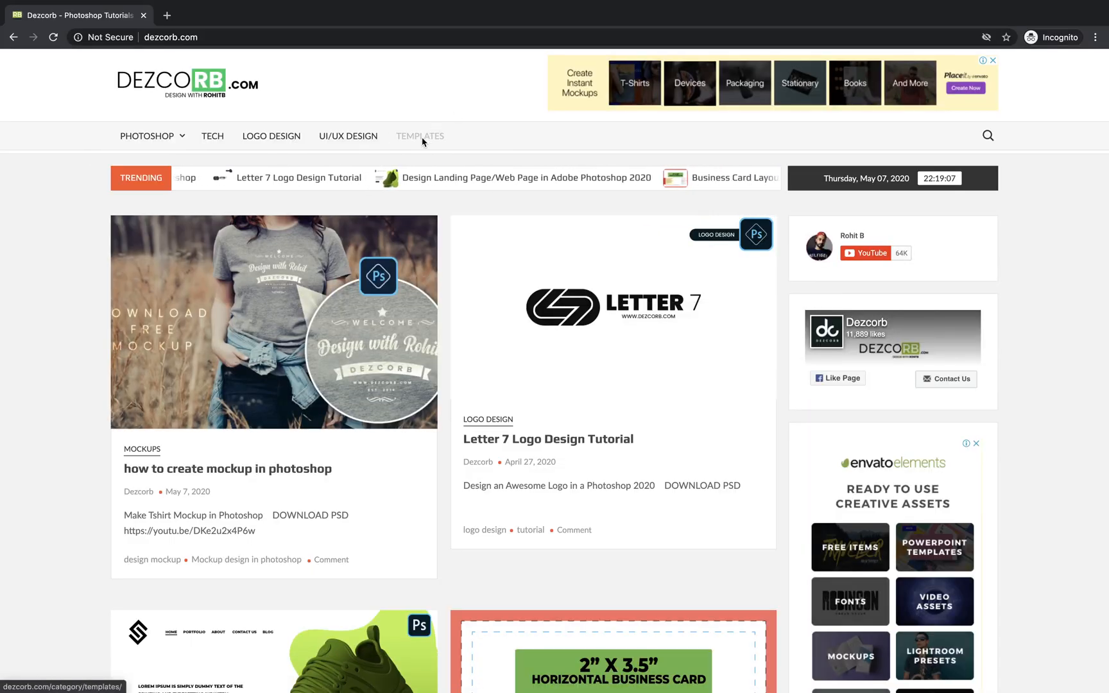
pyautogui.click(420, 137)
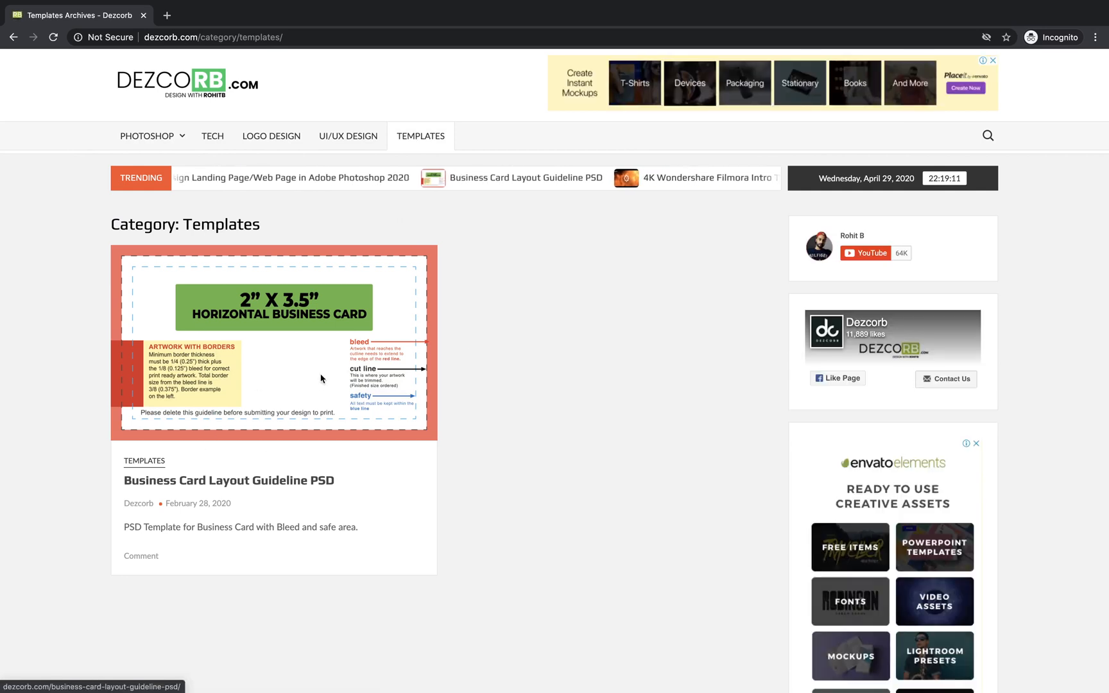
pyautogui.click(298, 381)
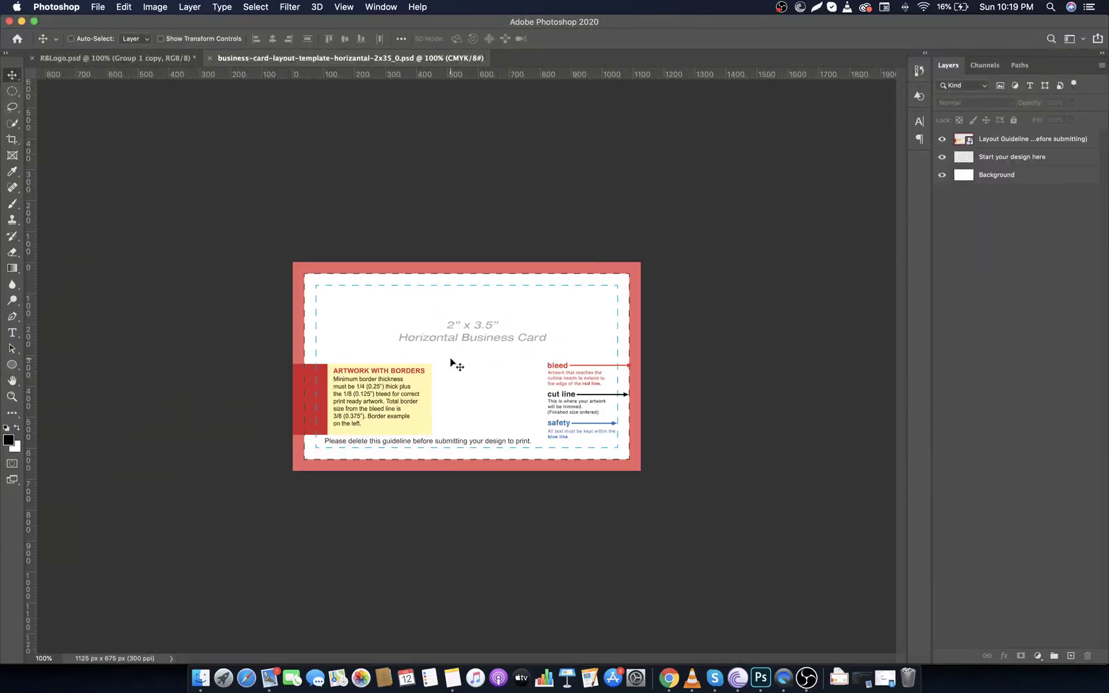
# Step: Zoom the card to 200% and turn on guide display via View > Show > Guides
pyautogui.press('super+plus')
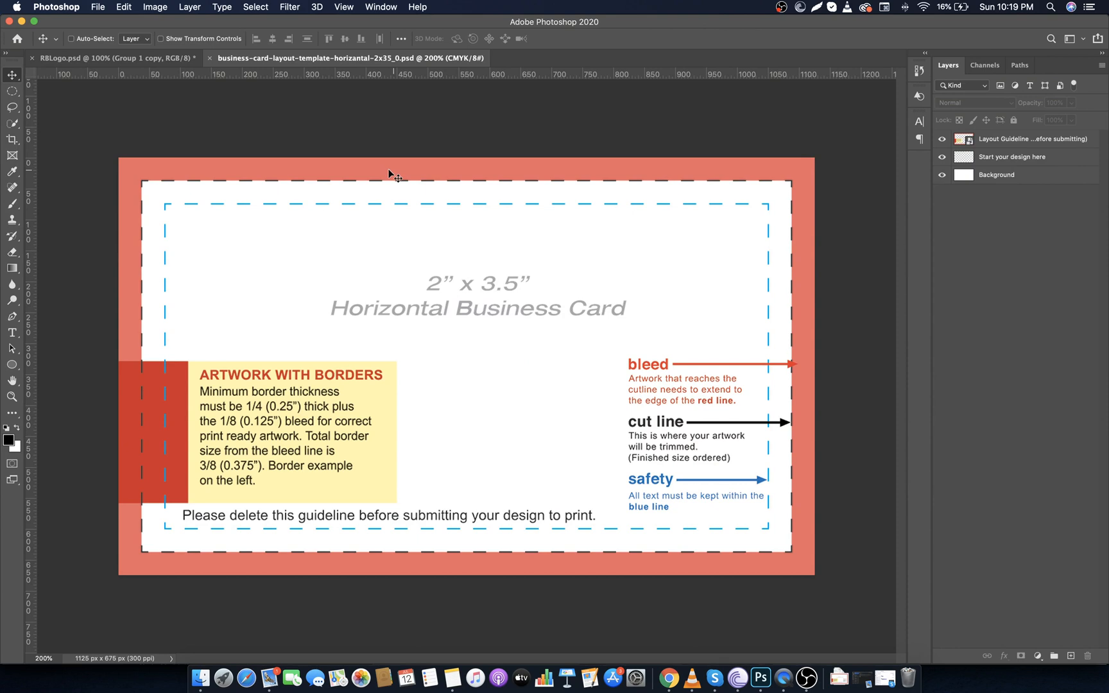
pyautogui.click(345, 7)
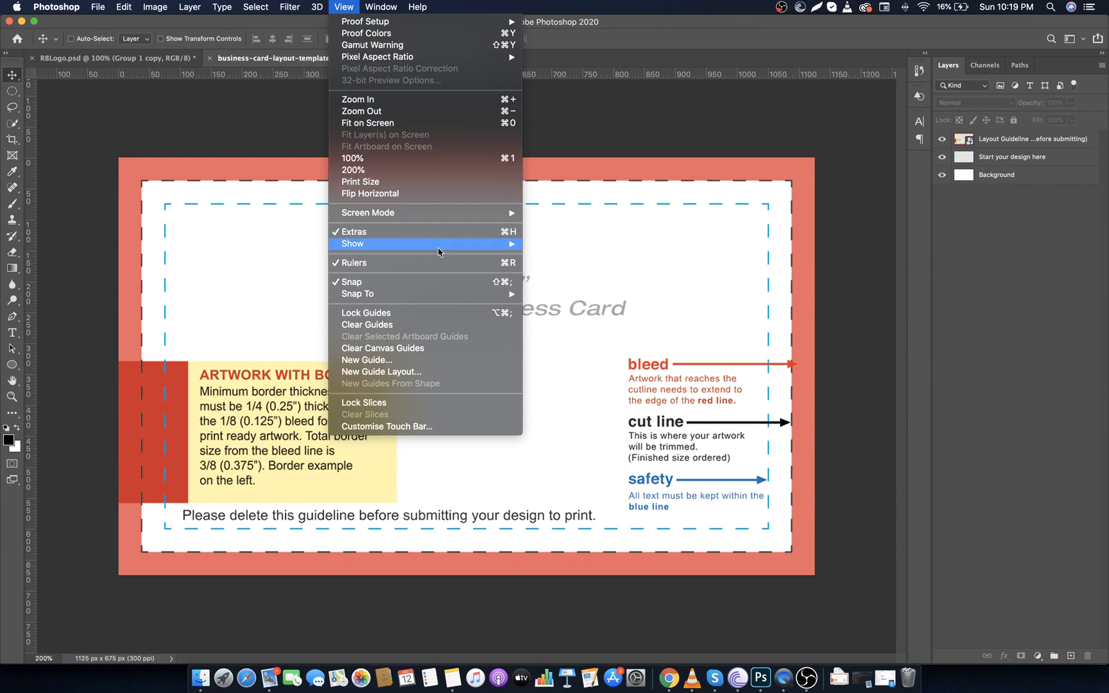
pyautogui.moveTo(373, 243)
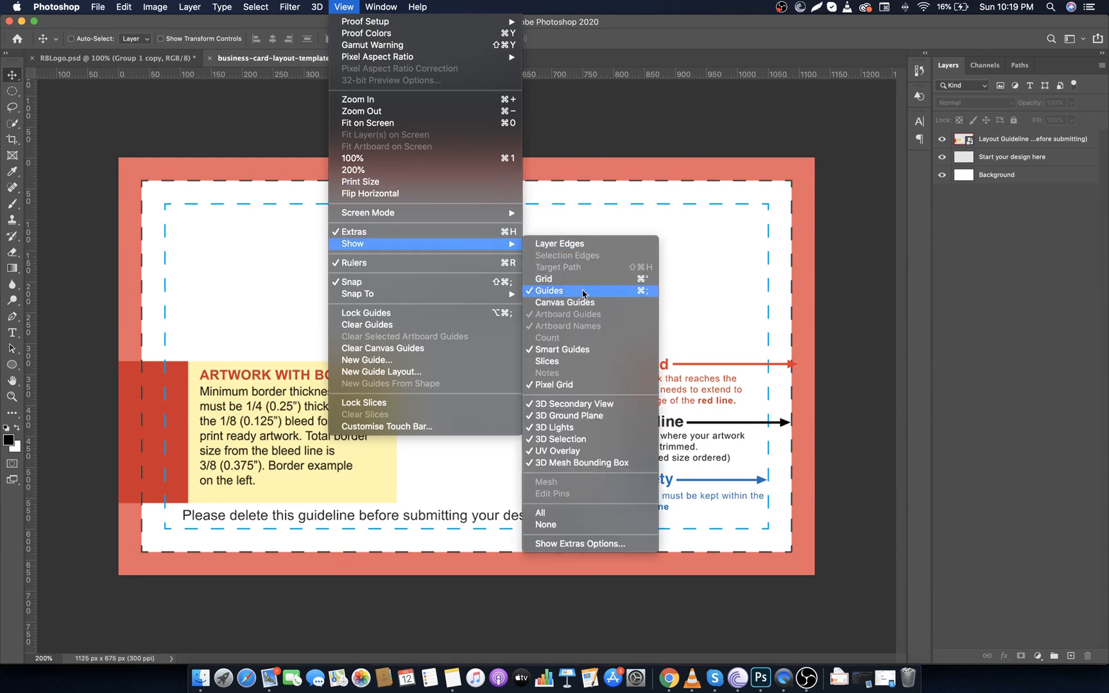
pyautogui.click(581, 294)
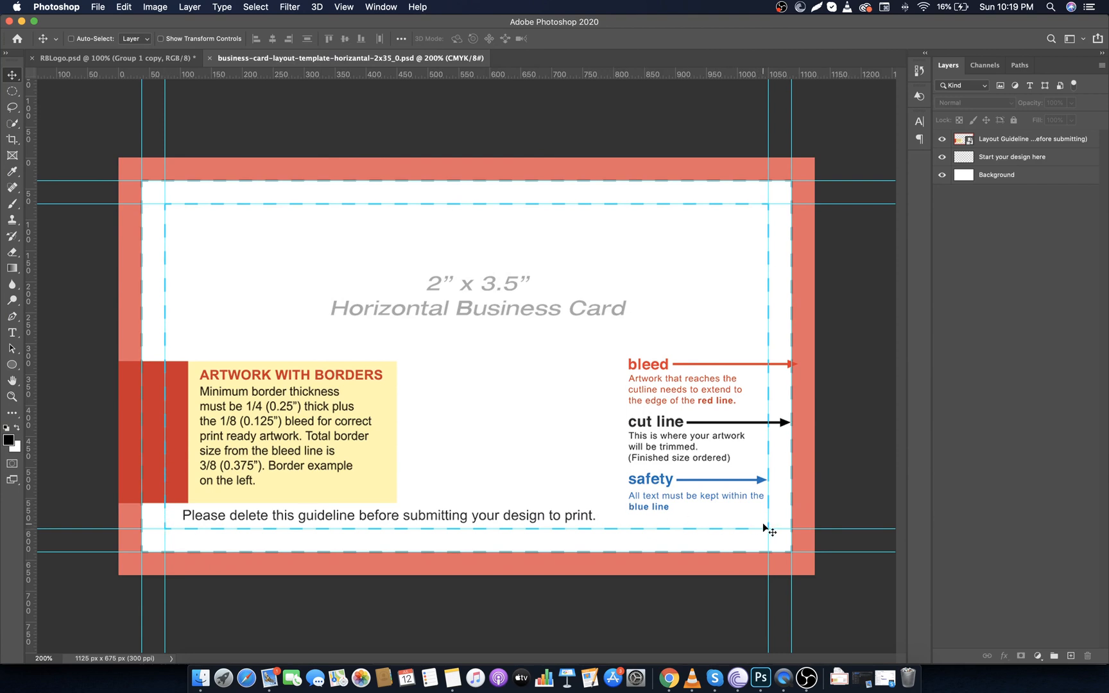
# Step: Delete the layout guideline and 'Start your design here' layers, leaving only Background
pyautogui.rightClick(1042, 142)
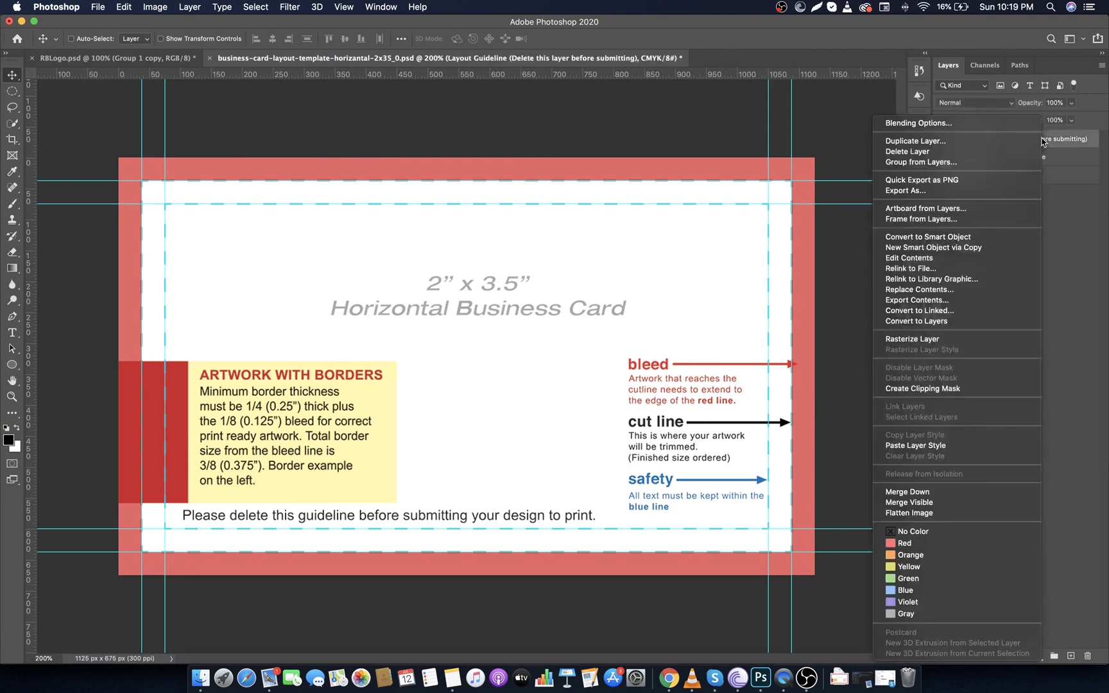
pyautogui.click(992, 150)
pyautogui.click(649, 233)
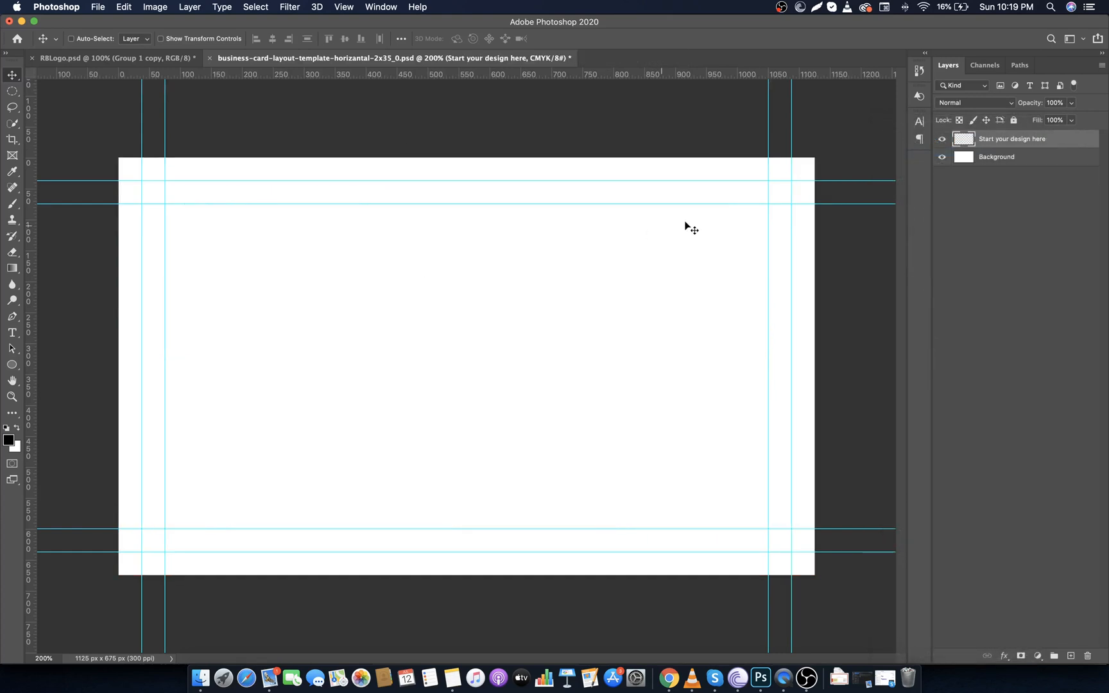
pyautogui.rightClick(1008, 145)
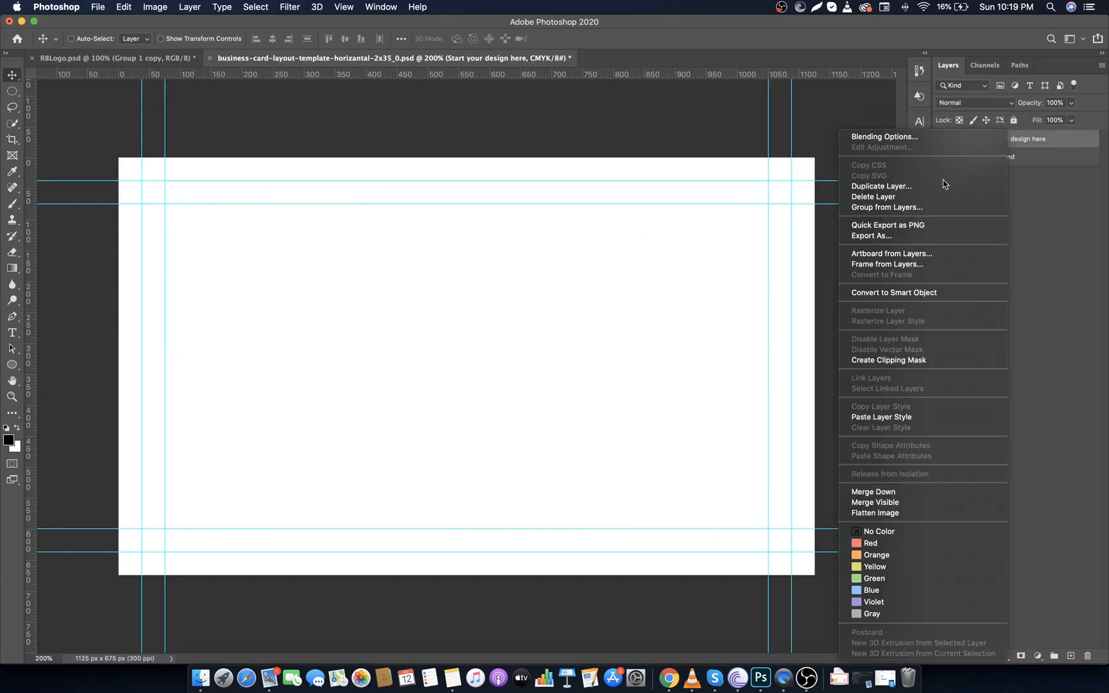
pyautogui.click(904, 198)
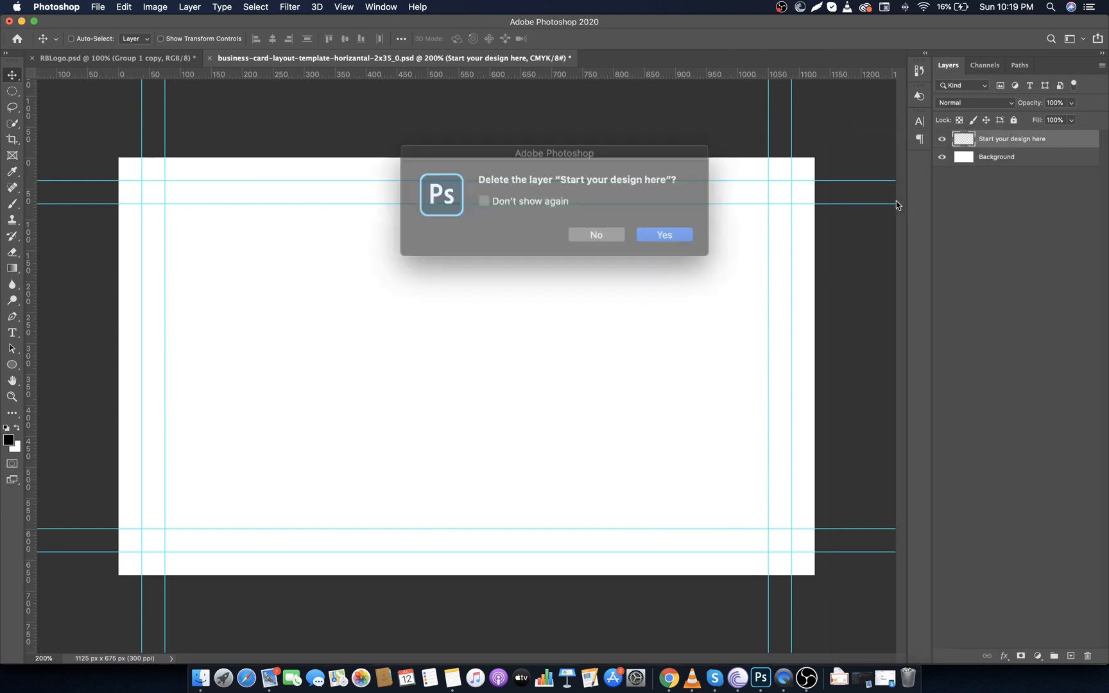
pyautogui.click(660, 231)
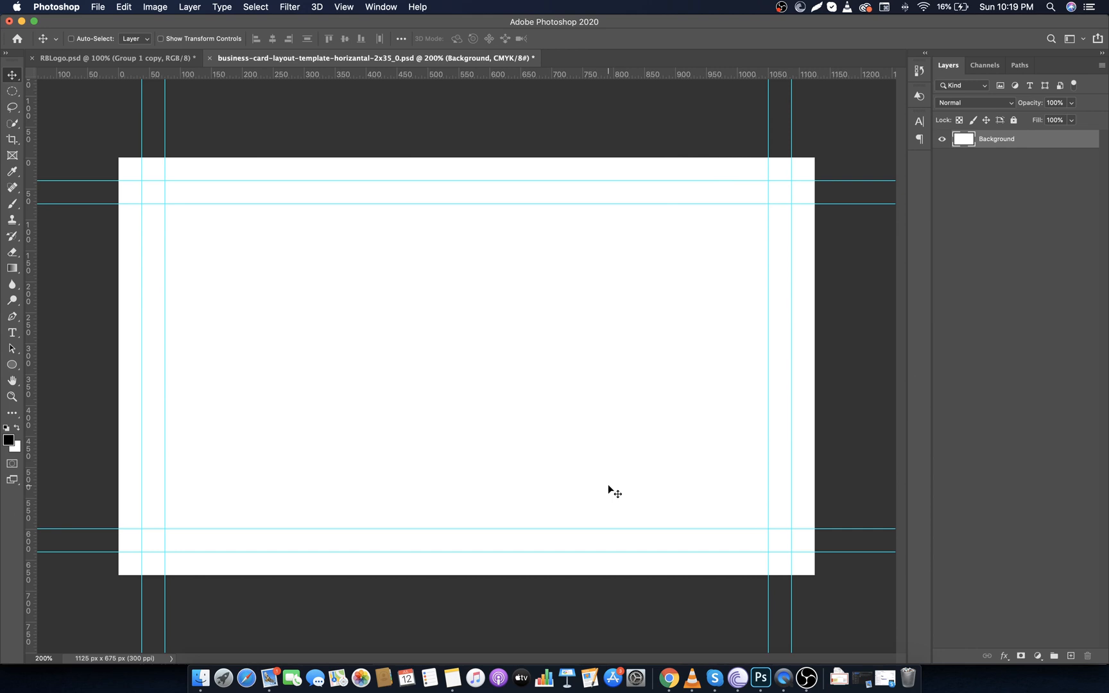
pyautogui.click(1040, 656)
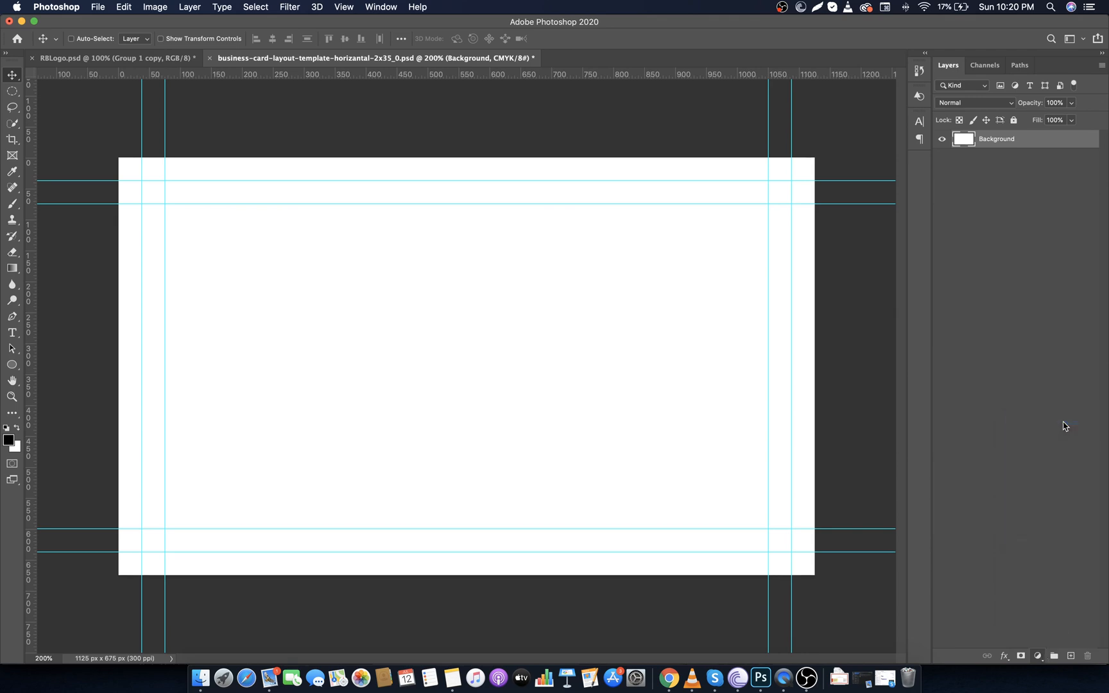
# Step: Add a Solid Color fill layer in dark red (hex 63020f) covering the card
pyautogui.click(1064, 424)
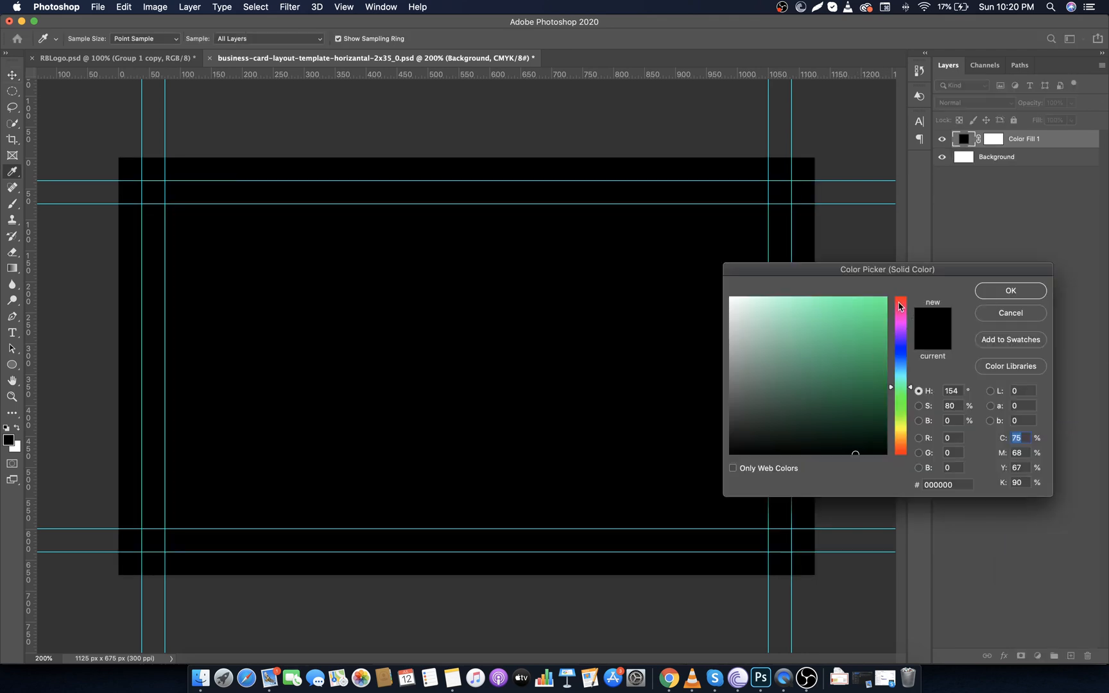
pyautogui.click(901, 306)
pyautogui.moveTo(869, 353); pyautogui.dragTo(881, 391)
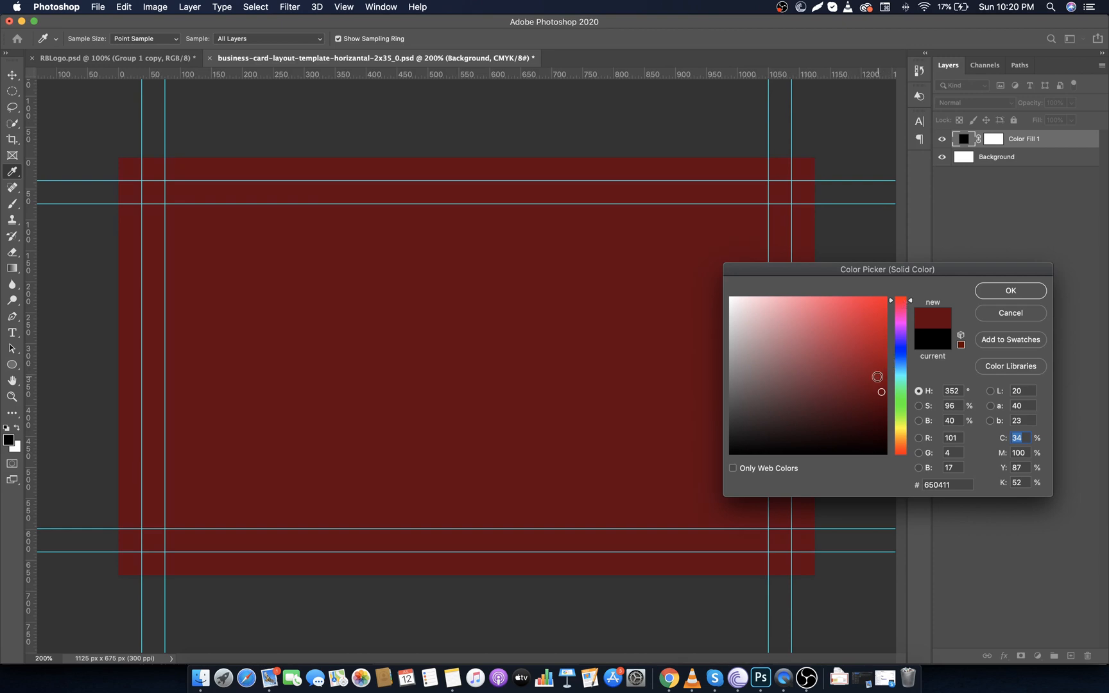
pyautogui.moveTo(876, 378); pyautogui.dragTo(884, 393)
pyautogui.moveTo(956, 484); pyautogui.dragTo(927, 482)
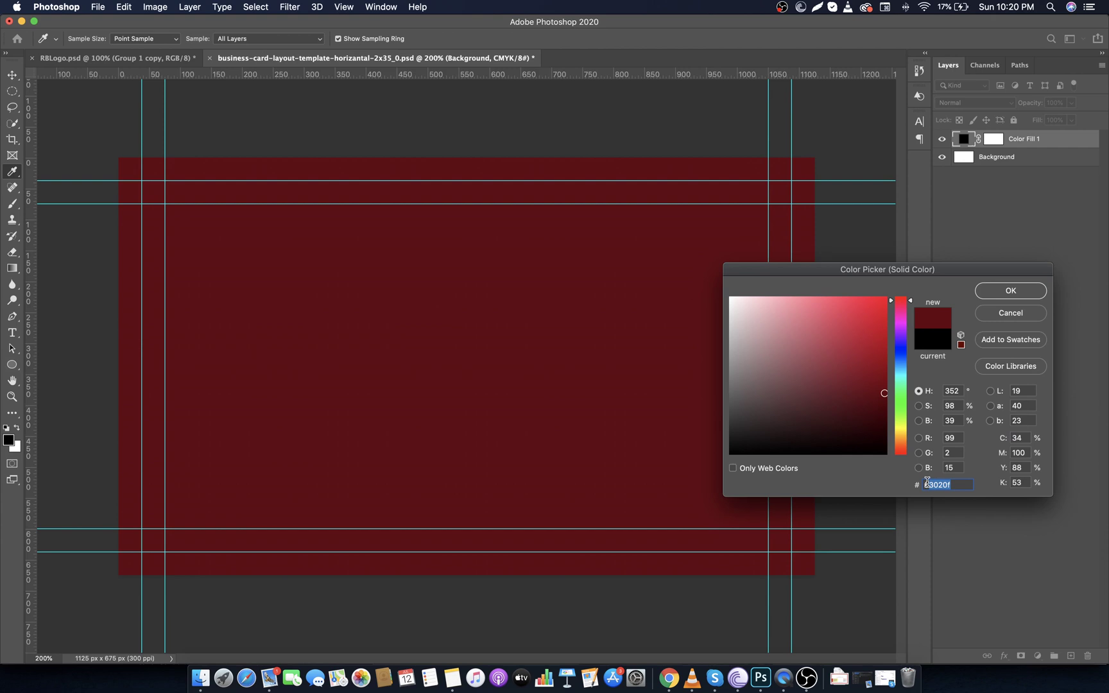
pyautogui.click(1008, 292)
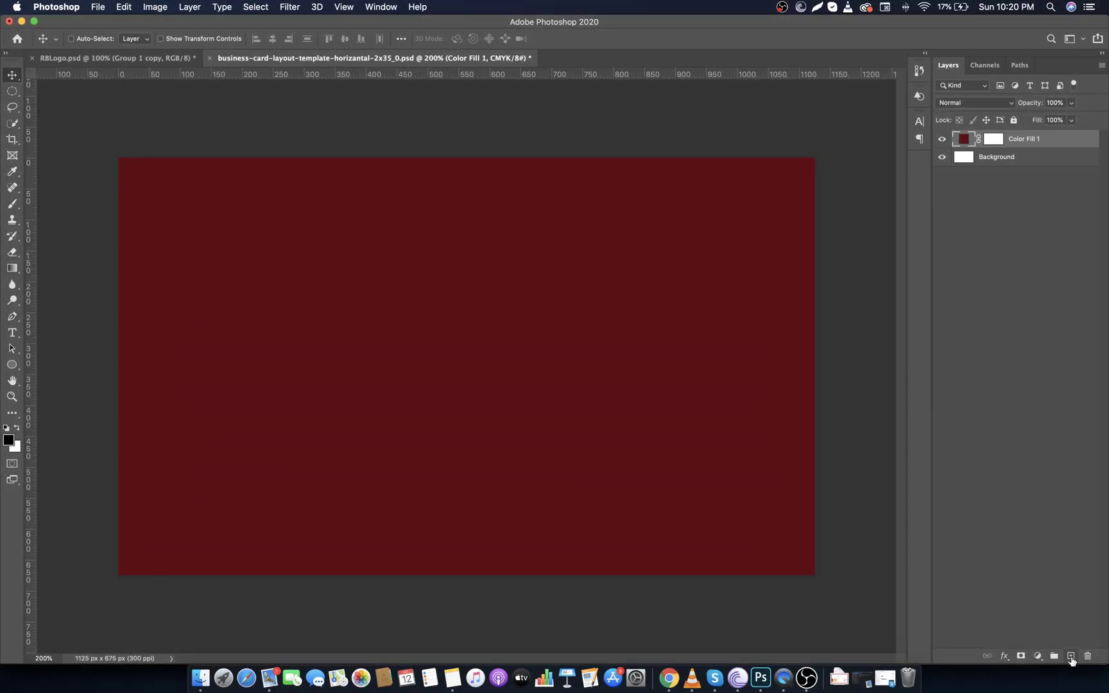
# Step: On a new empty layer, draw a Pen path wave across the card from left edge to right edge
pyautogui.click(1071, 660)
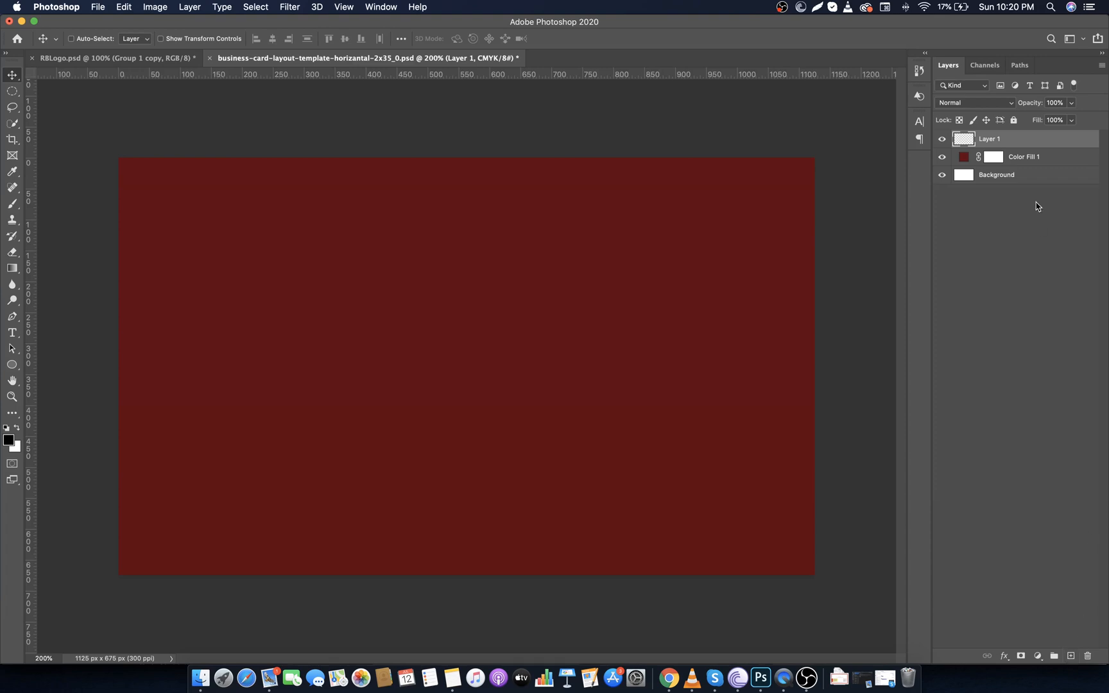
pyautogui.click(12, 317)
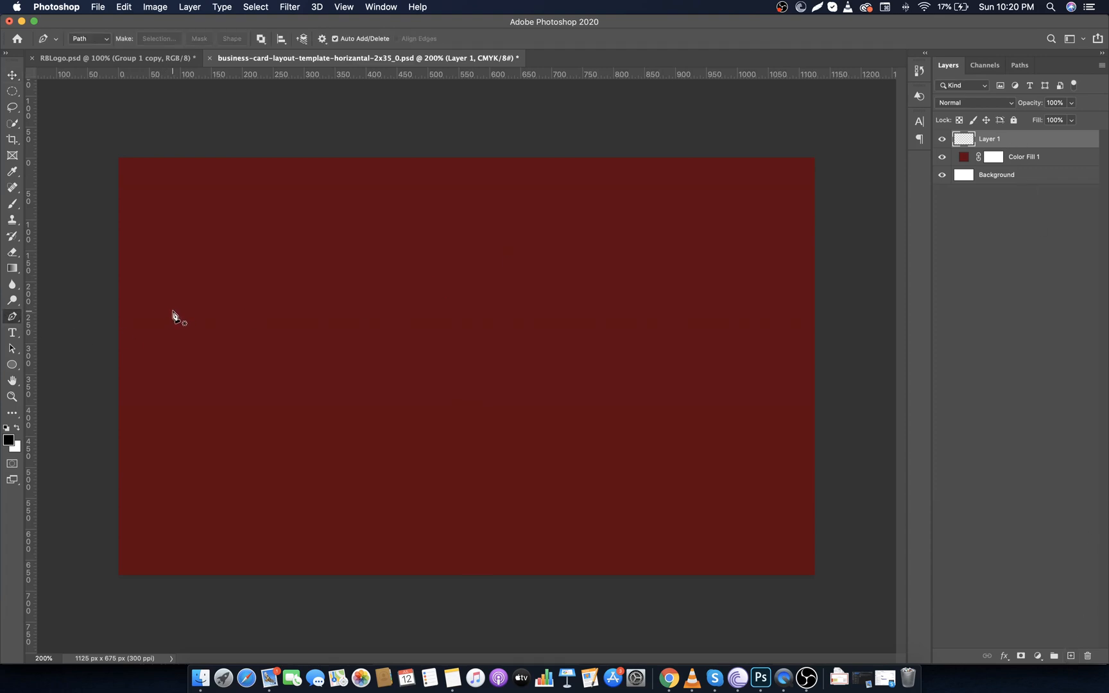
pyautogui.click(148, 319)
pyautogui.moveTo(320, 339)
pyautogui.mouseDown()
pyautogui.moveTo(431, 311)
pyautogui.moveTo(430, 297)
pyautogui.mouseUp()
pyautogui.click(501, 336)
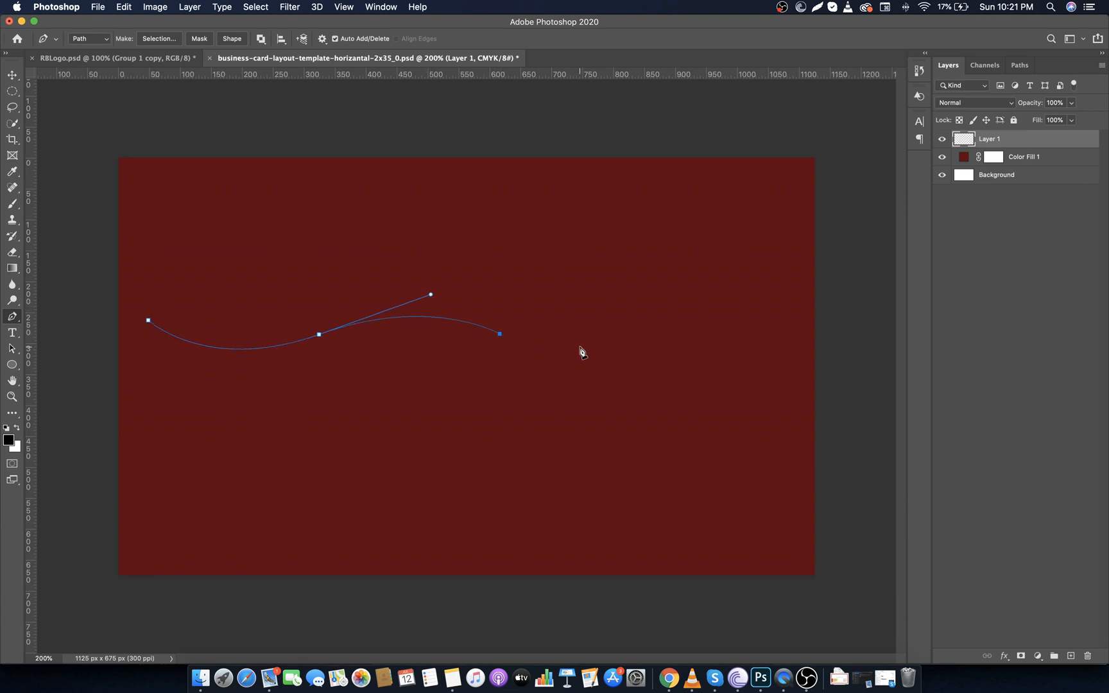
pyautogui.moveTo(653, 325)
pyautogui.mouseDown()
pyautogui.moveTo(710, 284)
pyautogui.moveTo(708, 272)
pyautogui.mouseUp()
pyautogui.click(822, 331)
# Step: Close the path up and across above the card's top back to the start point
pyautogui.click(822, 144)
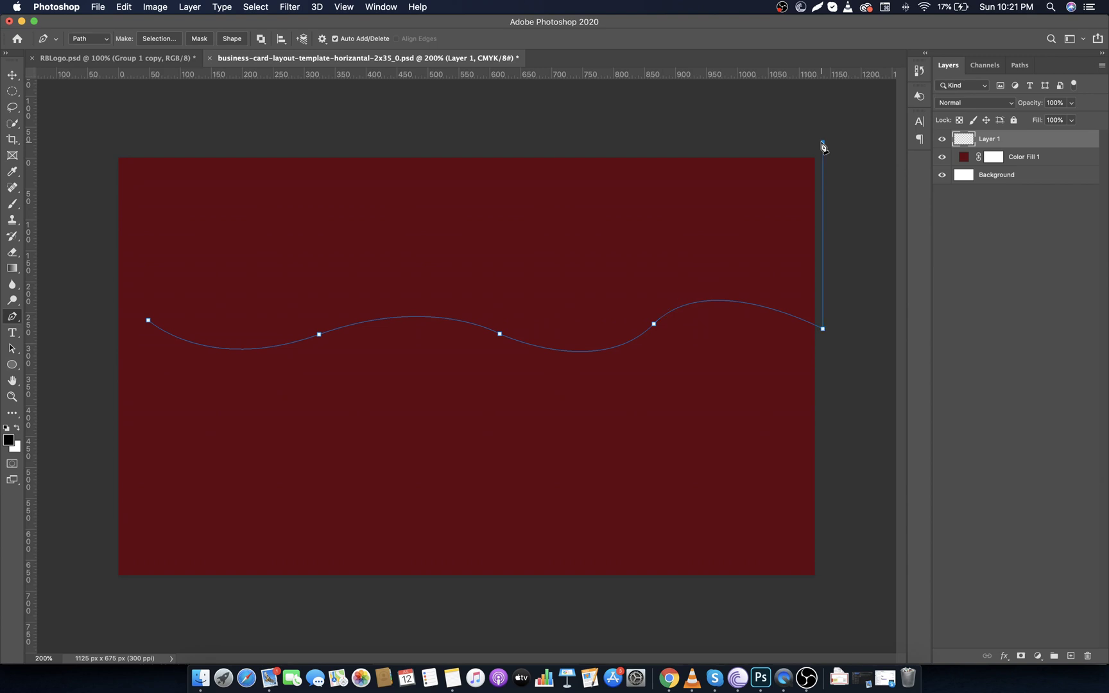
pyautogui.click(145, 141)
pyautogui.click(146, 322)
pyautogui.click(195, 106)
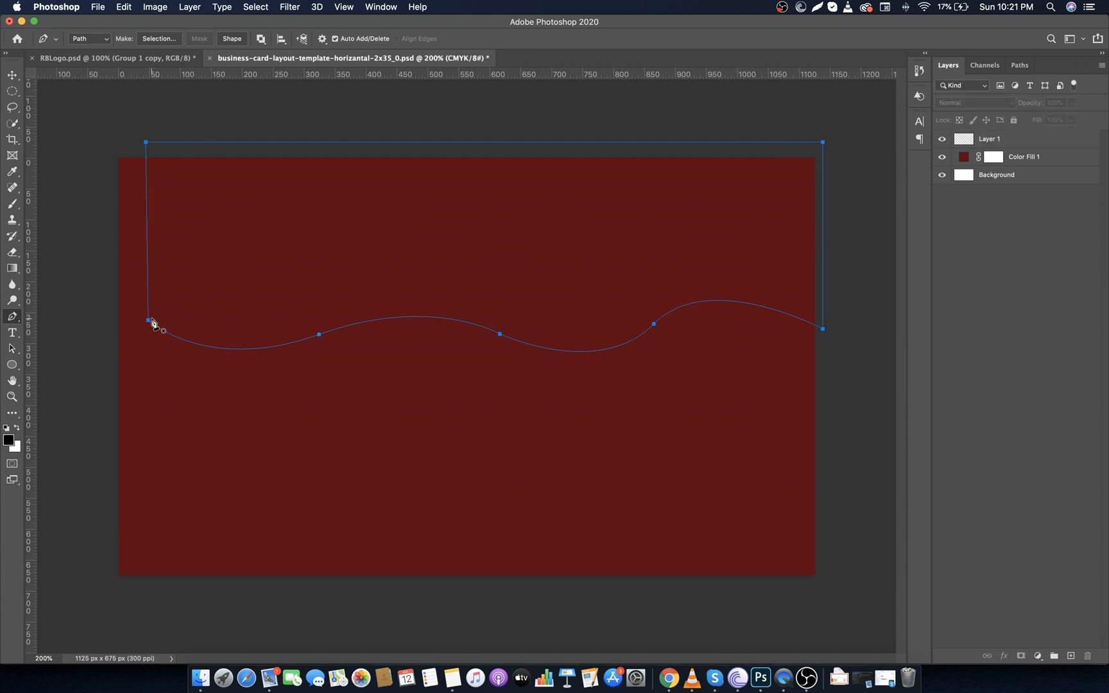
# Step: Convert the wave path to a selection and set the foreground colour to white
pyautogui.click(159, 38)
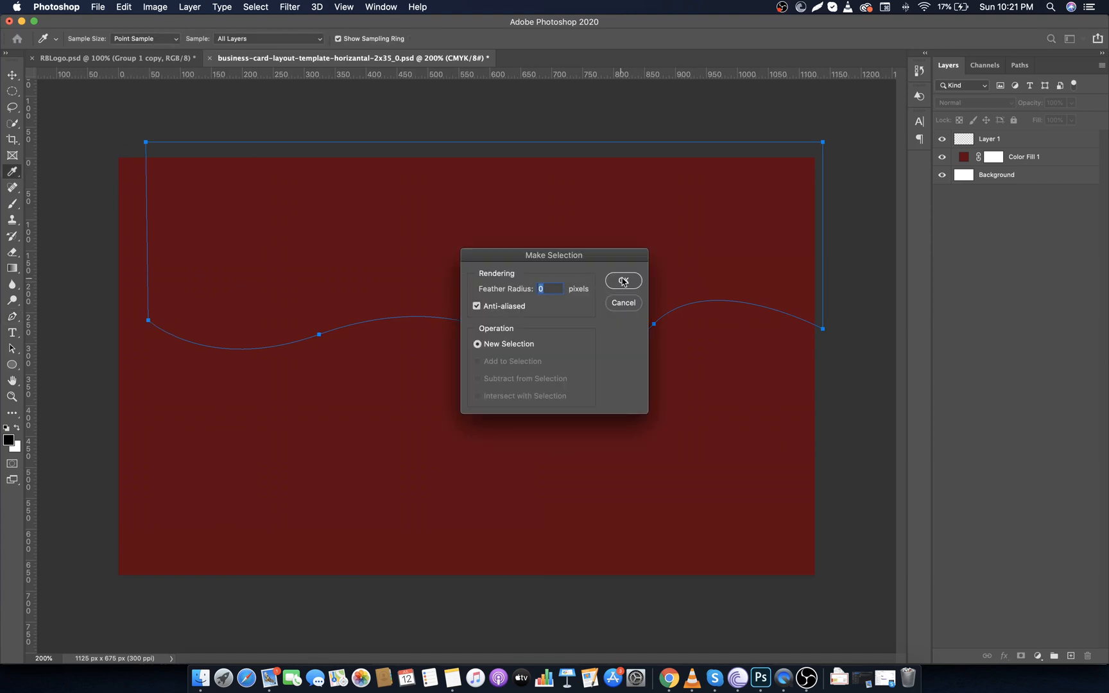
pyautogui.click(629, 282)
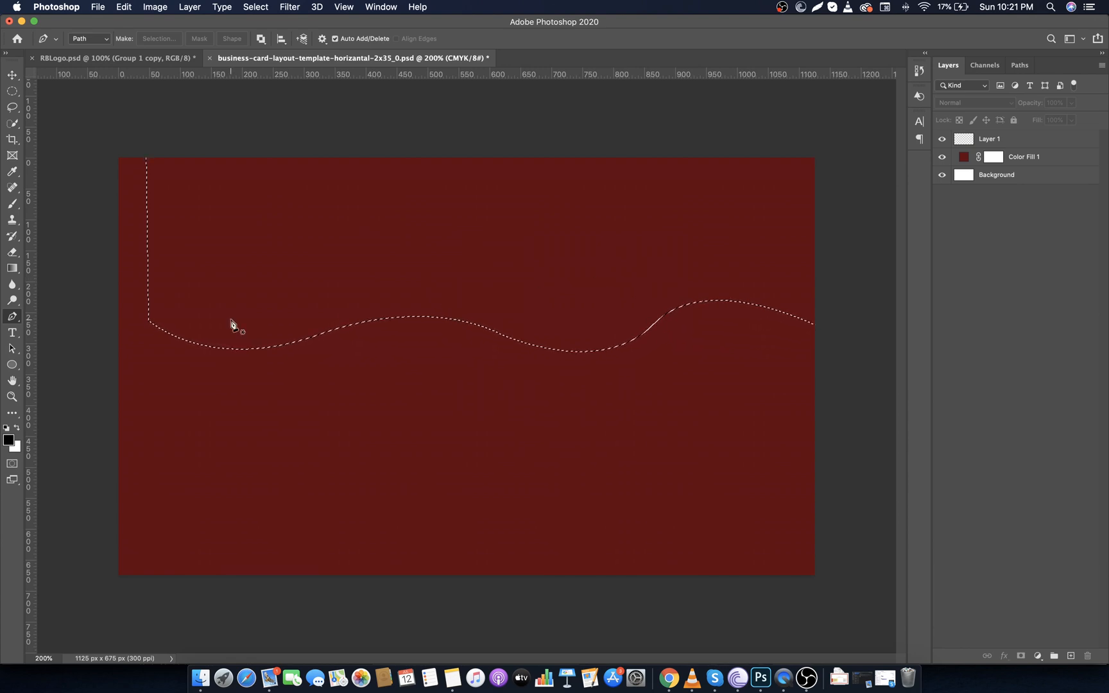
pyautogui.click(9, 440)
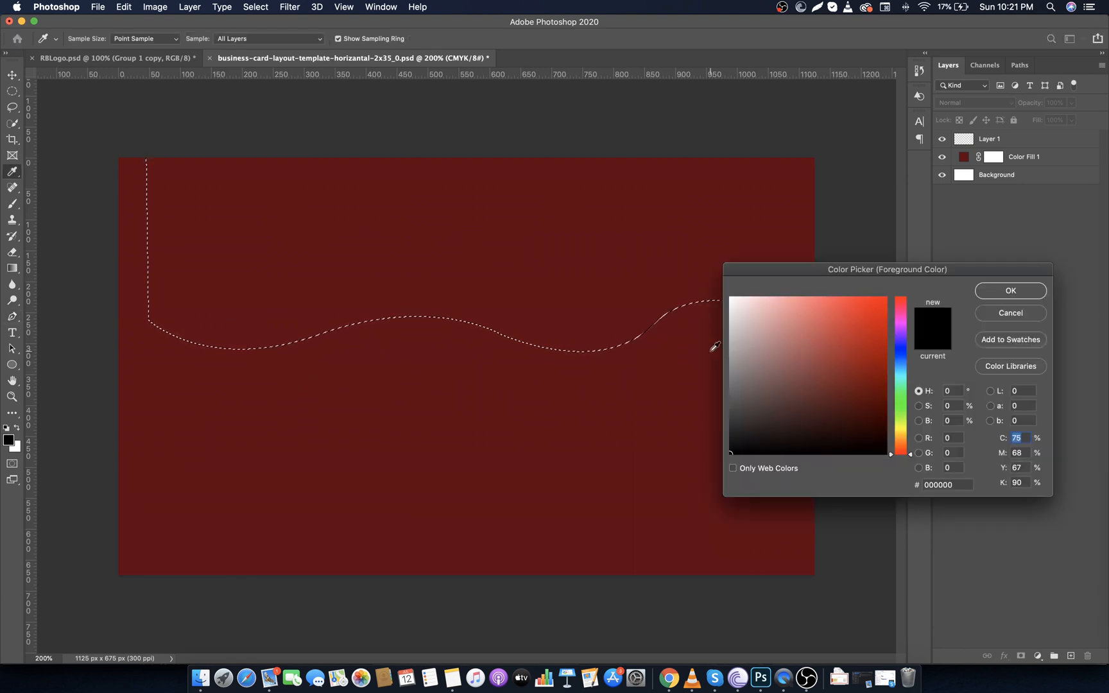
pyautogui.click(731, 298)
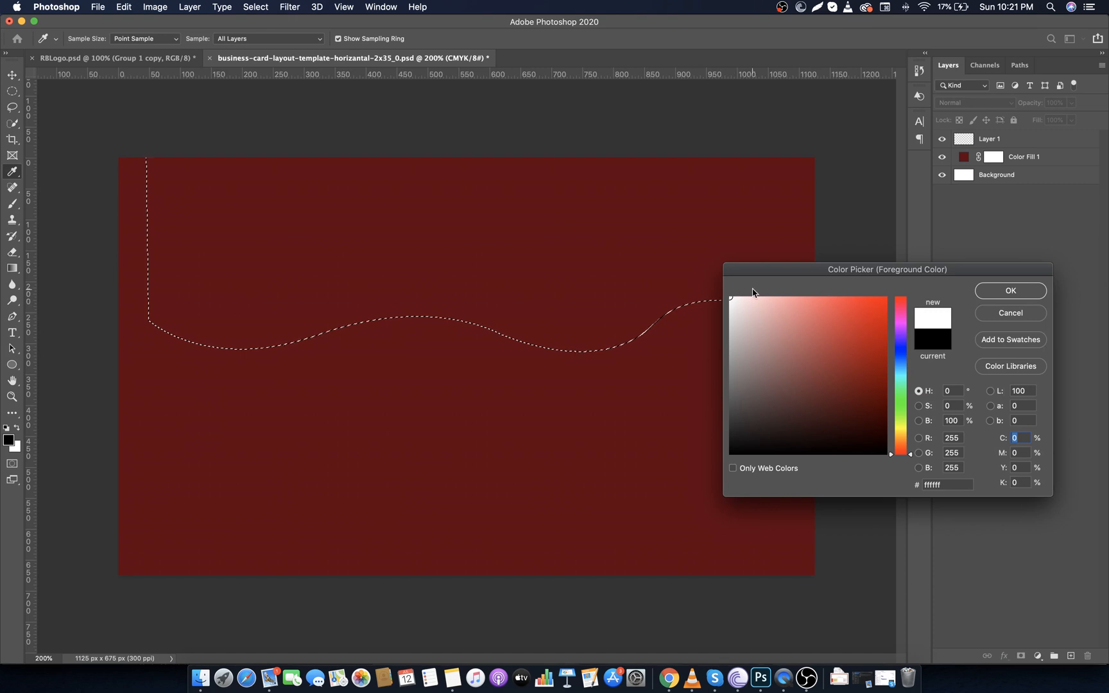
pyautogui.click(1026, 293)
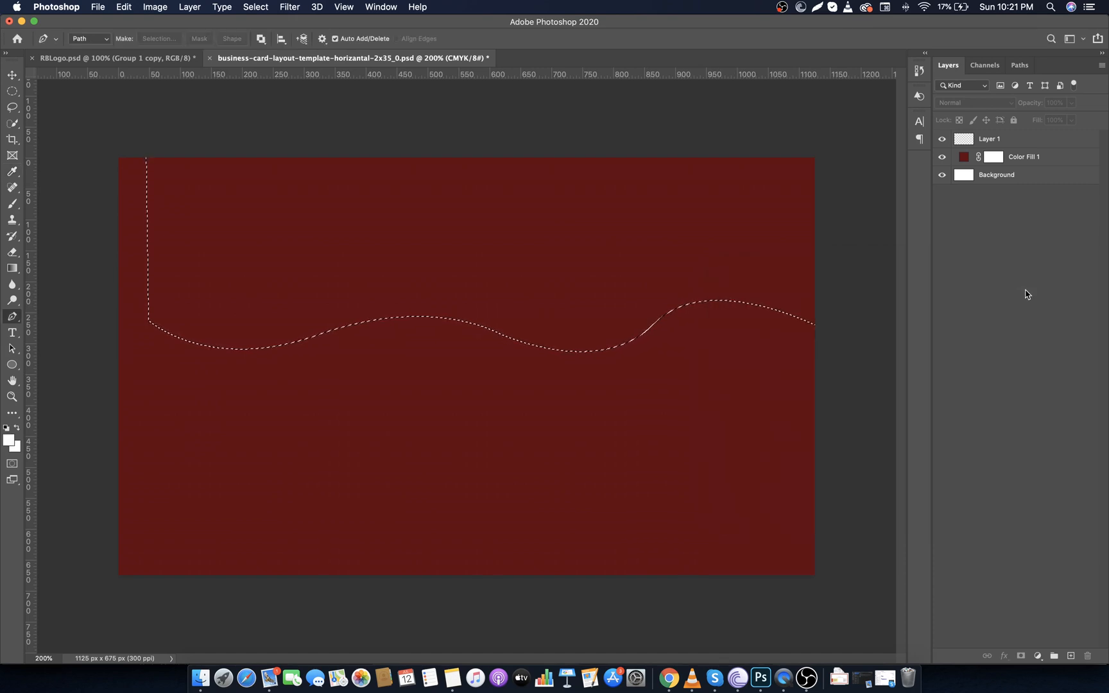
# Step: Paint Bucket the selection white on Layer 1, deselect, and move the white shape down to the card's middle
pyautogui.rightClick(14, 270)
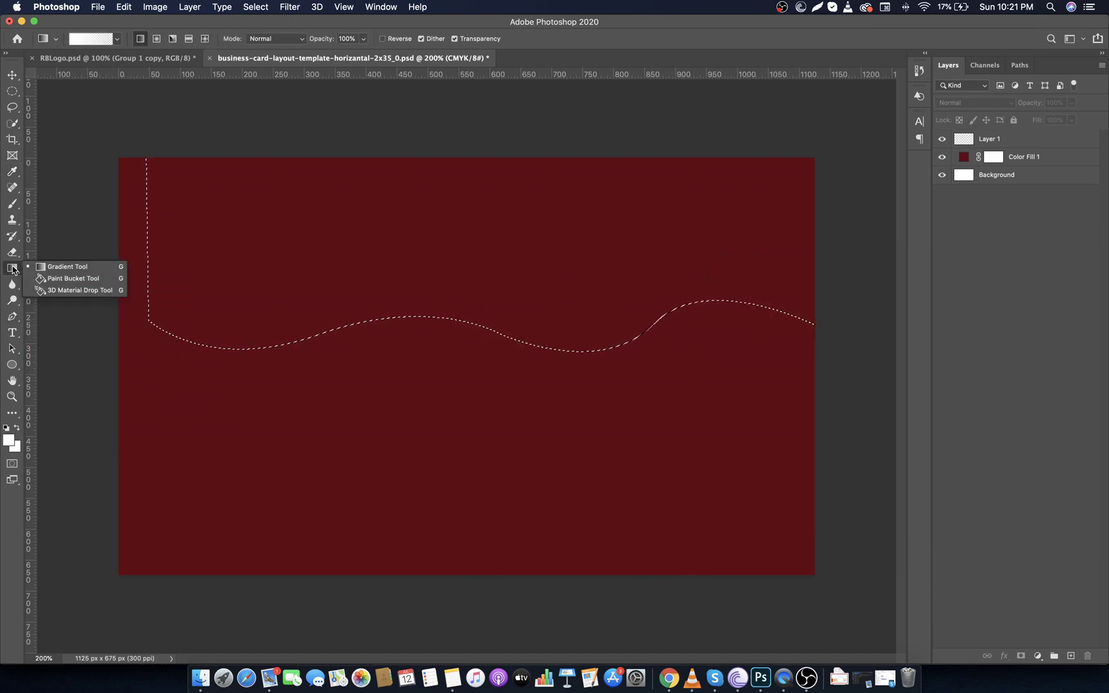
pyautogui.click(71, 279)
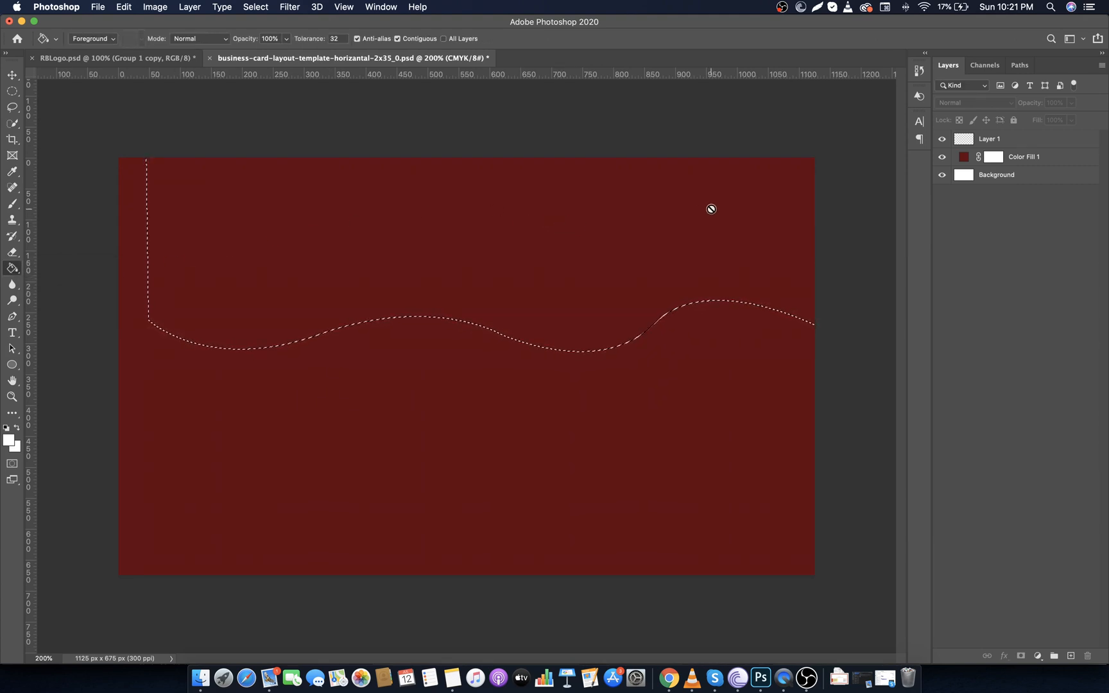
pyautogui.click(988, 137)
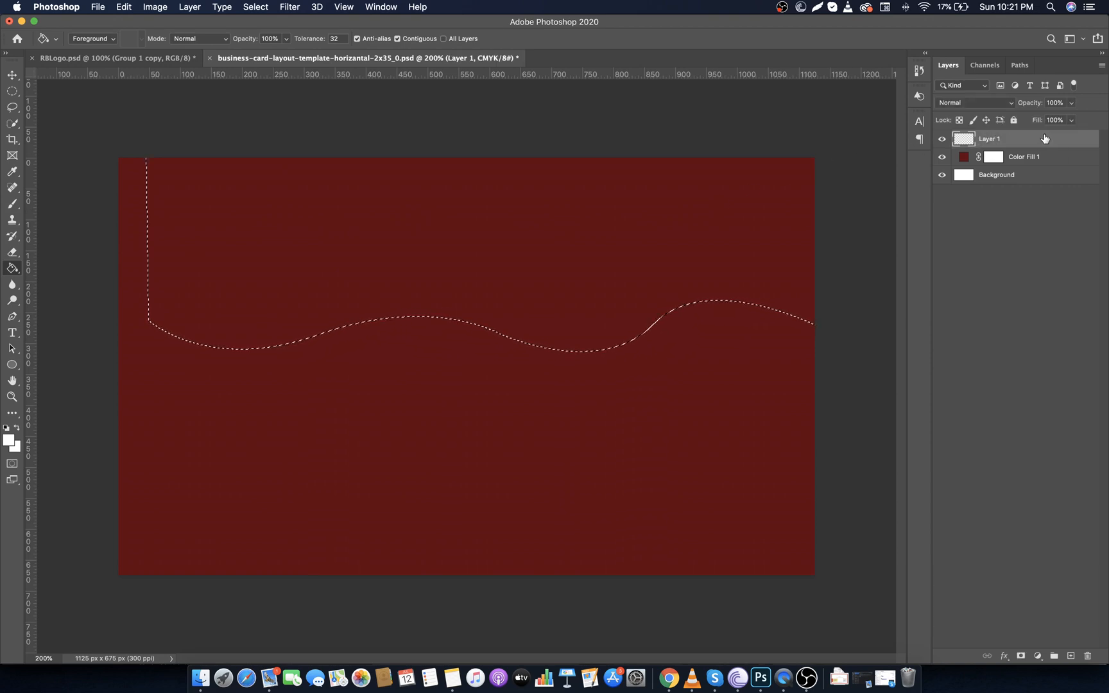
pyautogui.click(525, 232)
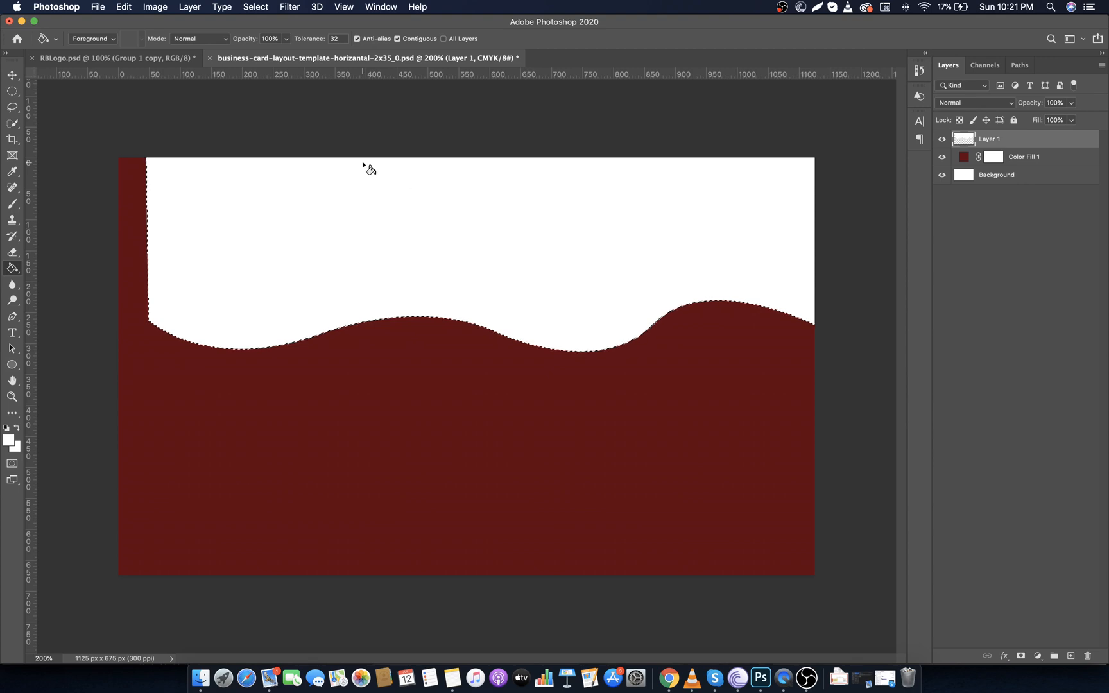
pyautogui.click(254, 7)
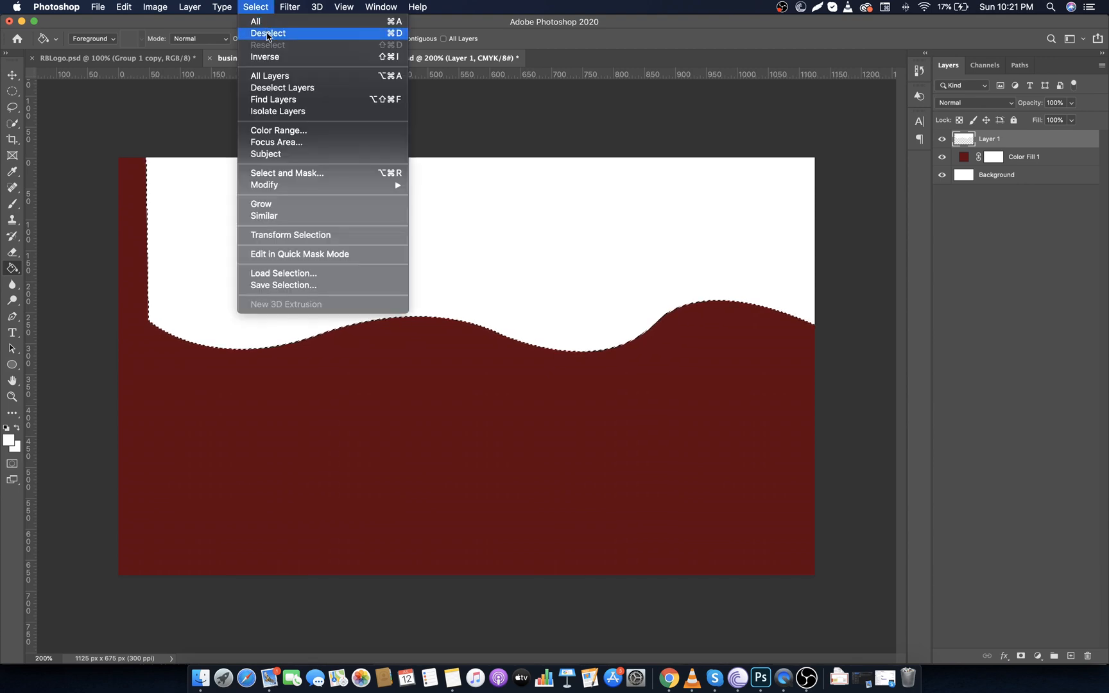
pyautogui.click(268, 33)
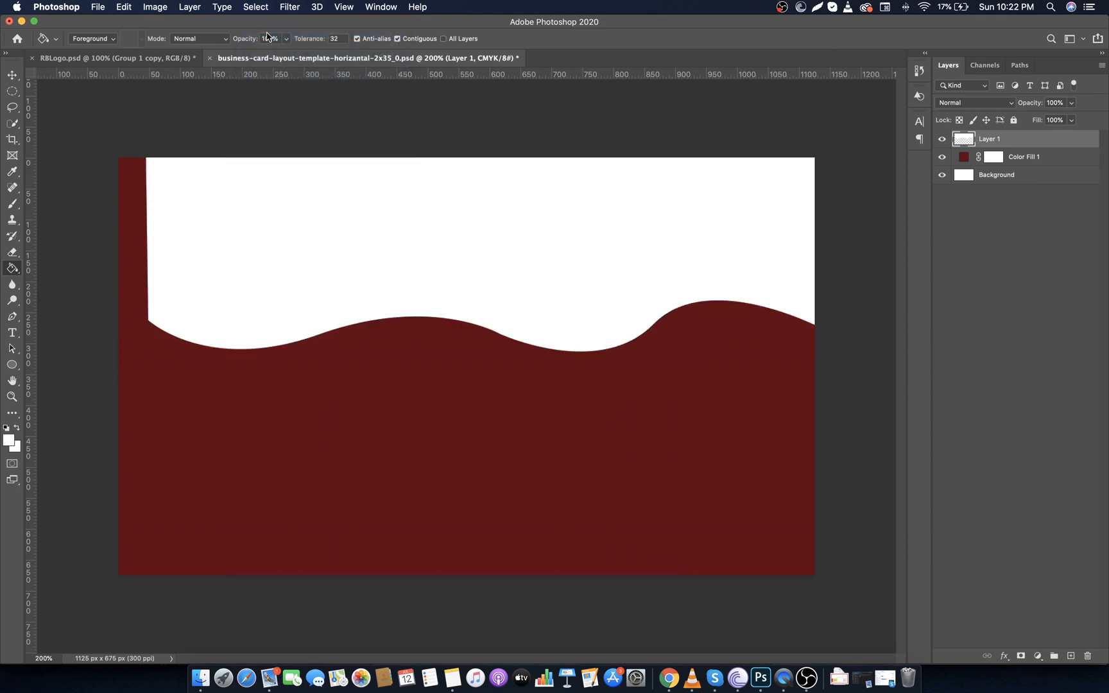
pyautogui.click(15, 81)
pyautogui.moveTo(408, 270)
pyautogui.mouseDown()
pyautogui.moveTo(460, 324)
pyautogui.moveTo(457, 375)
pyautogui.mouseUp()
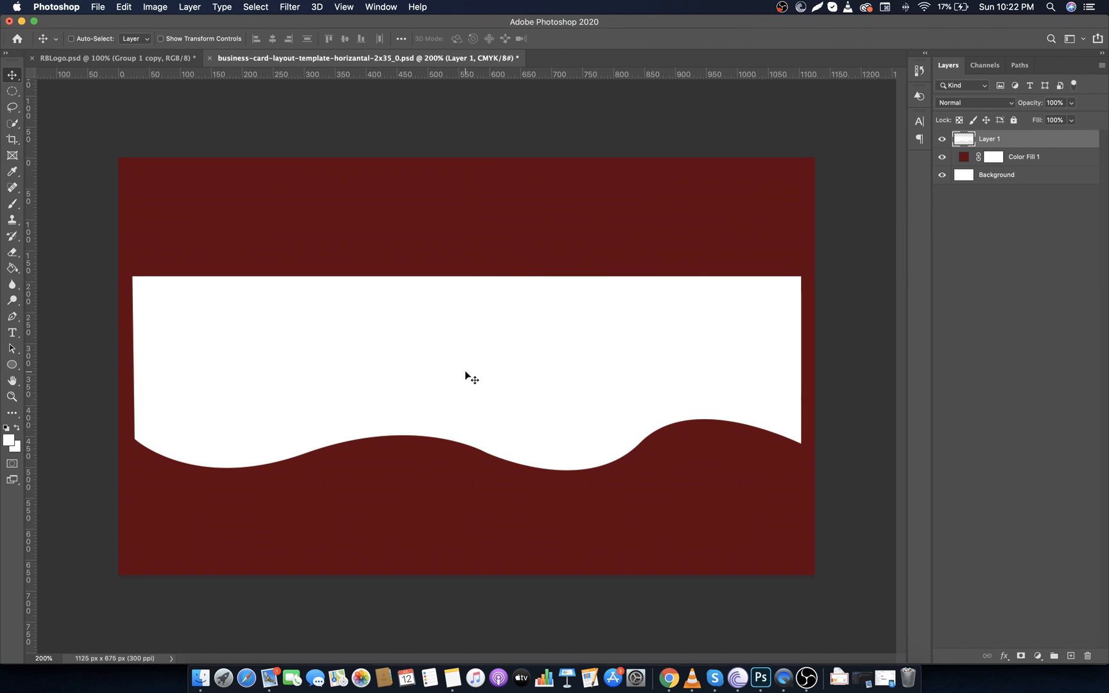
# Step: Mask Layer 1 and choose the Basics foreground-to-transparent gradient preset
pyautogui.click(1022, 656)
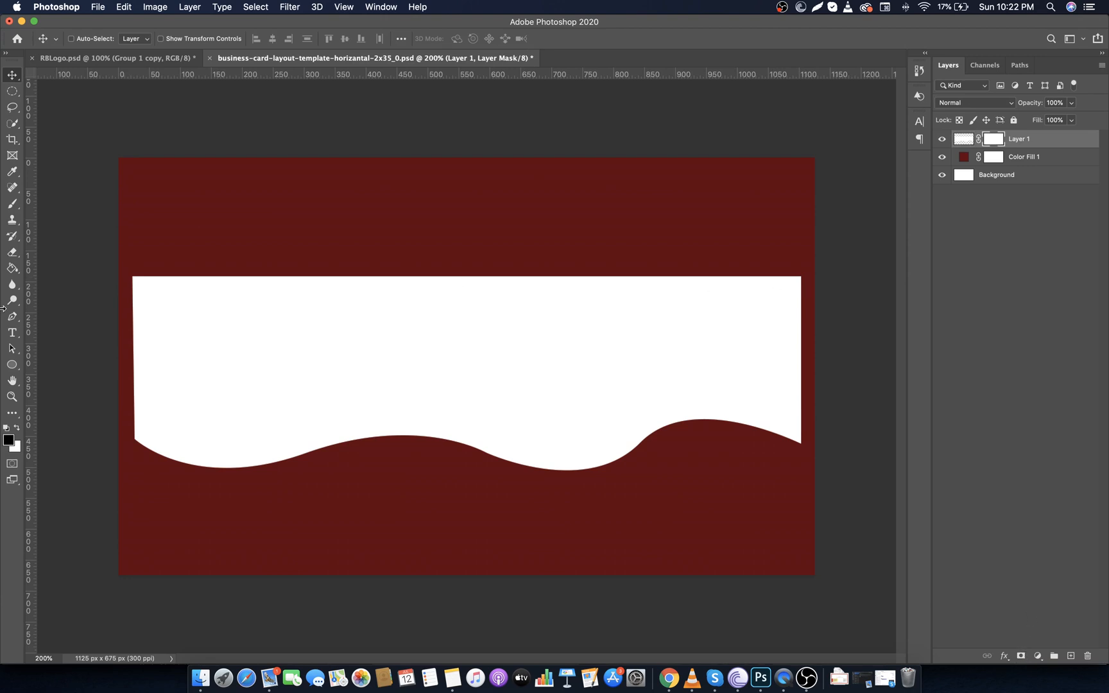
pyautogui.rightClick(14, 268)
pyautogui.click(59, 267)
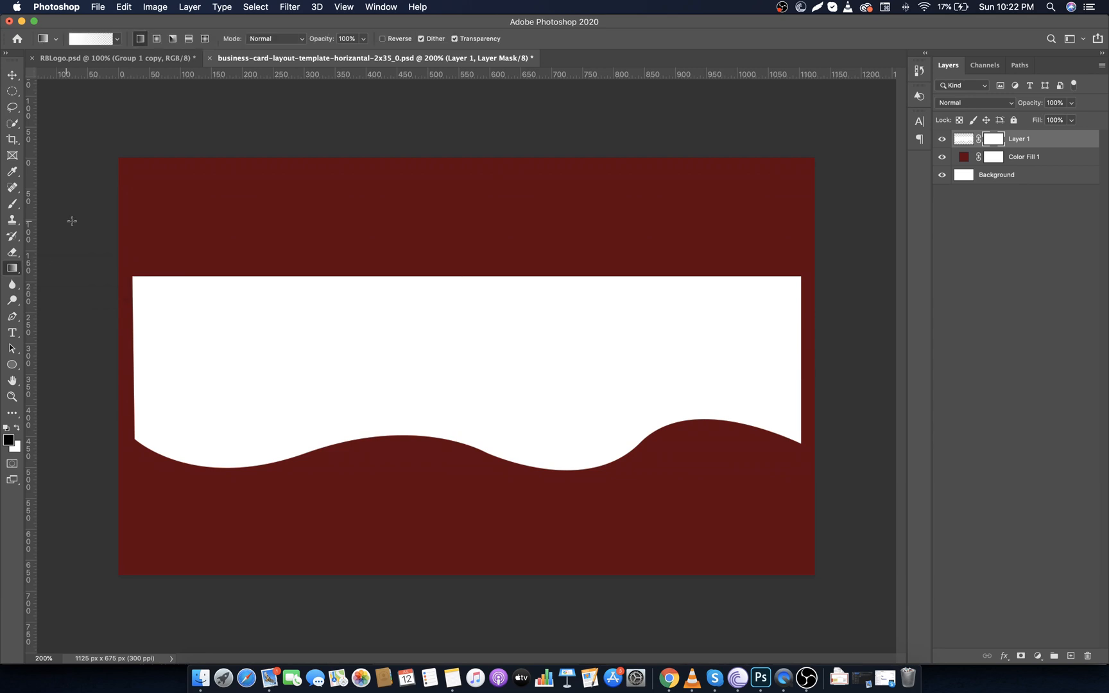
pyautogui.click(116, 41)
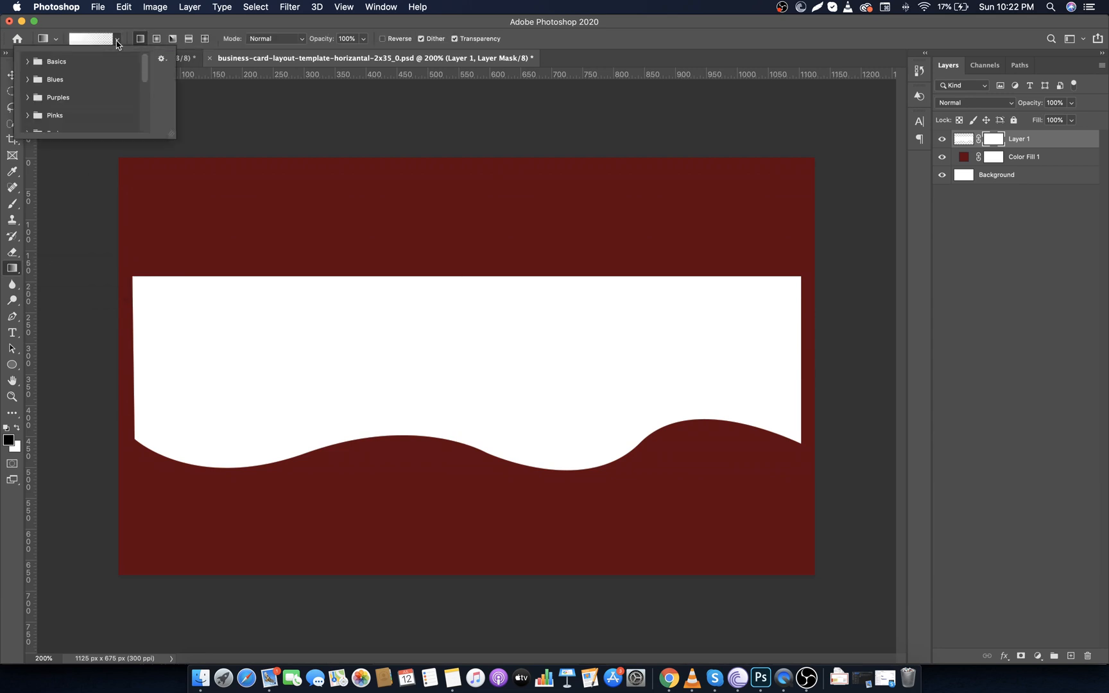
pyautogui.click(27, 61)
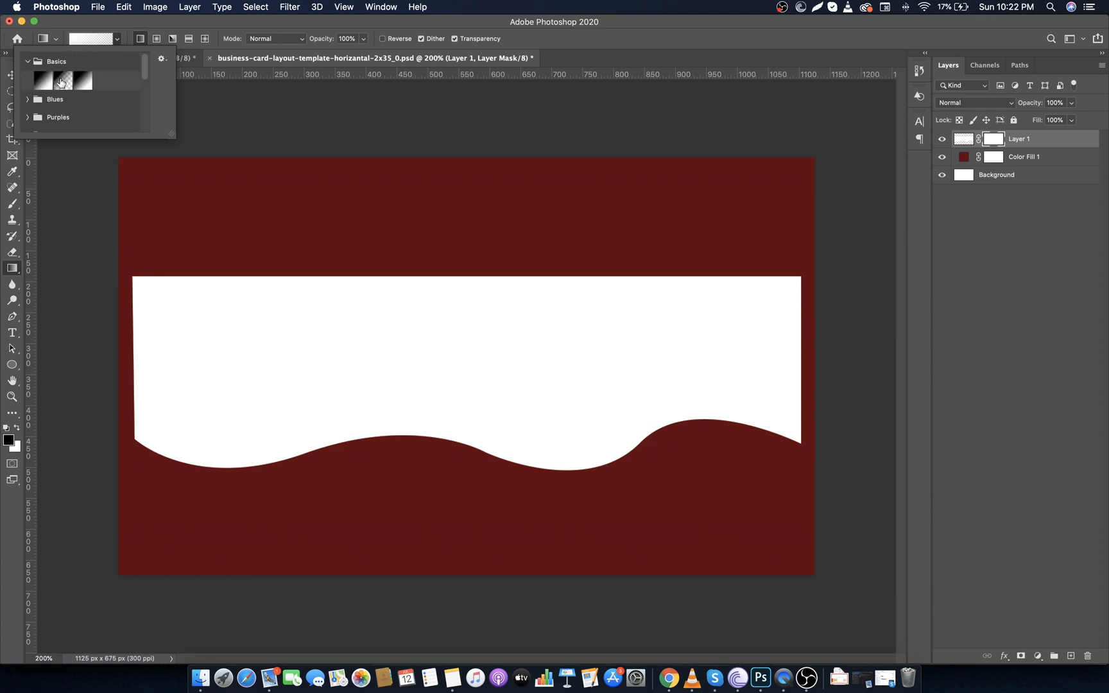
pyautogui.click(63, 82)
pyautogui.click(105, 30)
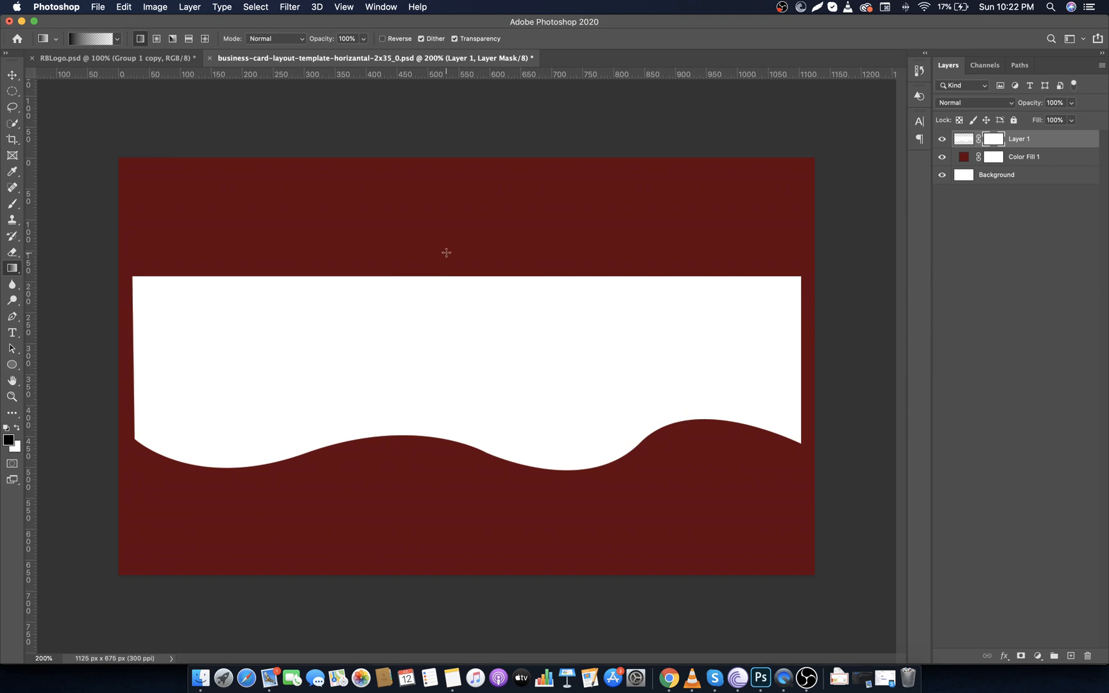
# Step: Drag vertical gradients on the mask until the white shape's top fades smoothly into the red
pyautogui.moveTo(448, 253); pyautogui.dragTo(448, 363)
pyautogui.moveTo(447, 170); pyautogui.dragTo(449, 356)
pyautogui.moveTo(450, 257); pyautogui.dragTo(452, 313)
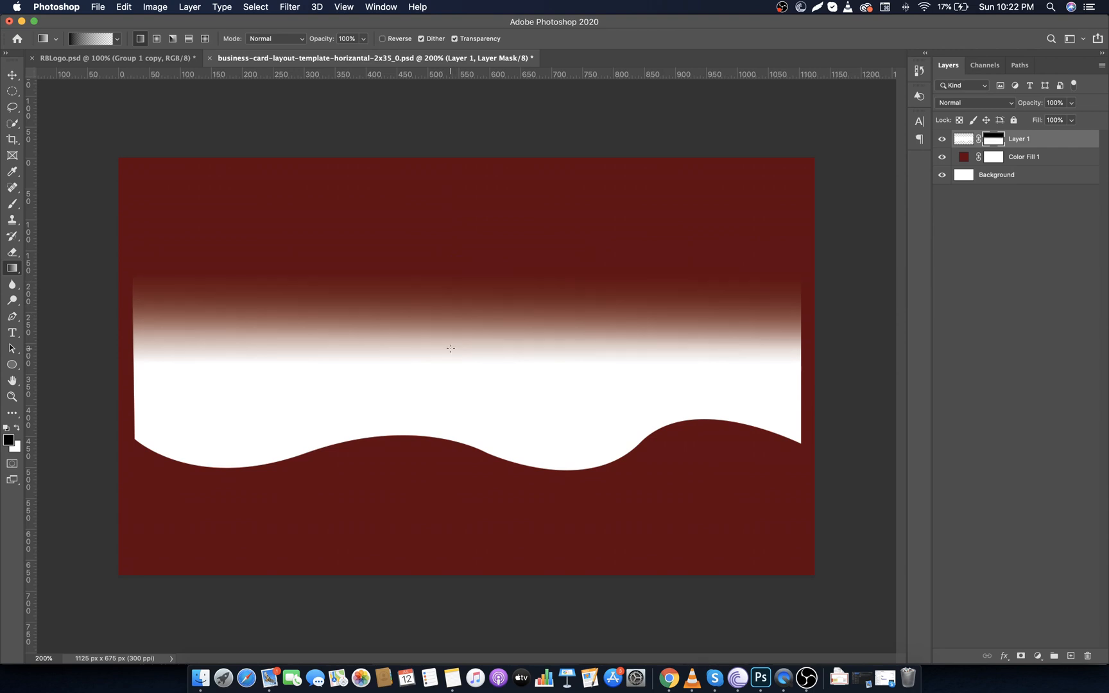
pyautogui.moveTo(450, 188); pyautogui.dragTo(460, 387)
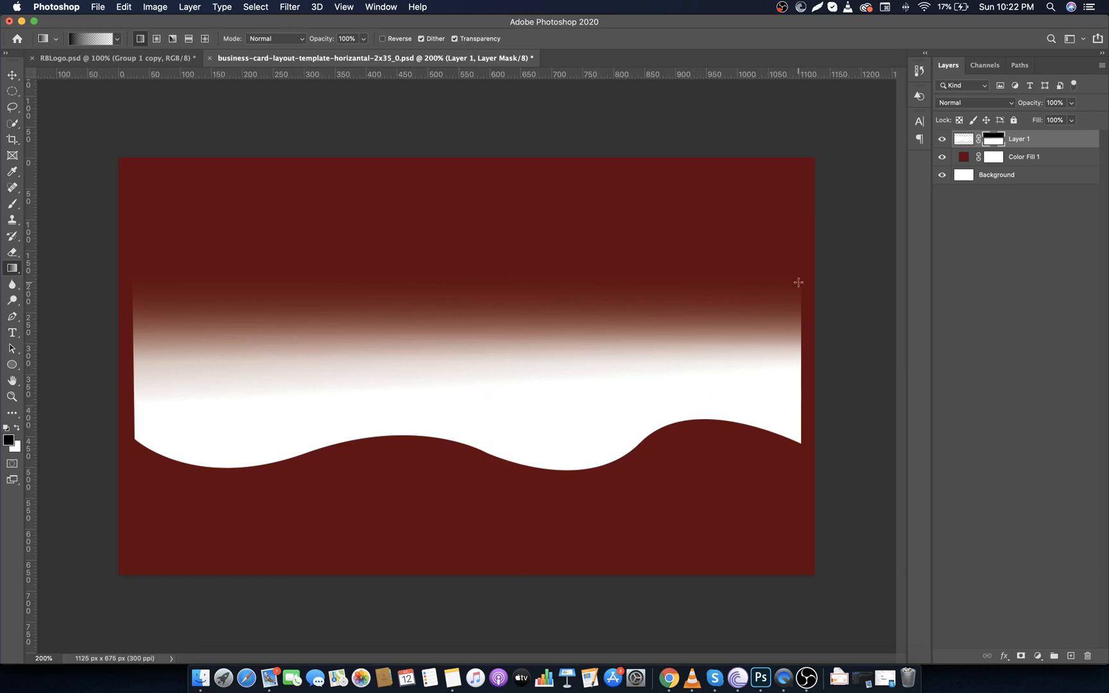
pyautogui.click(975, 102)
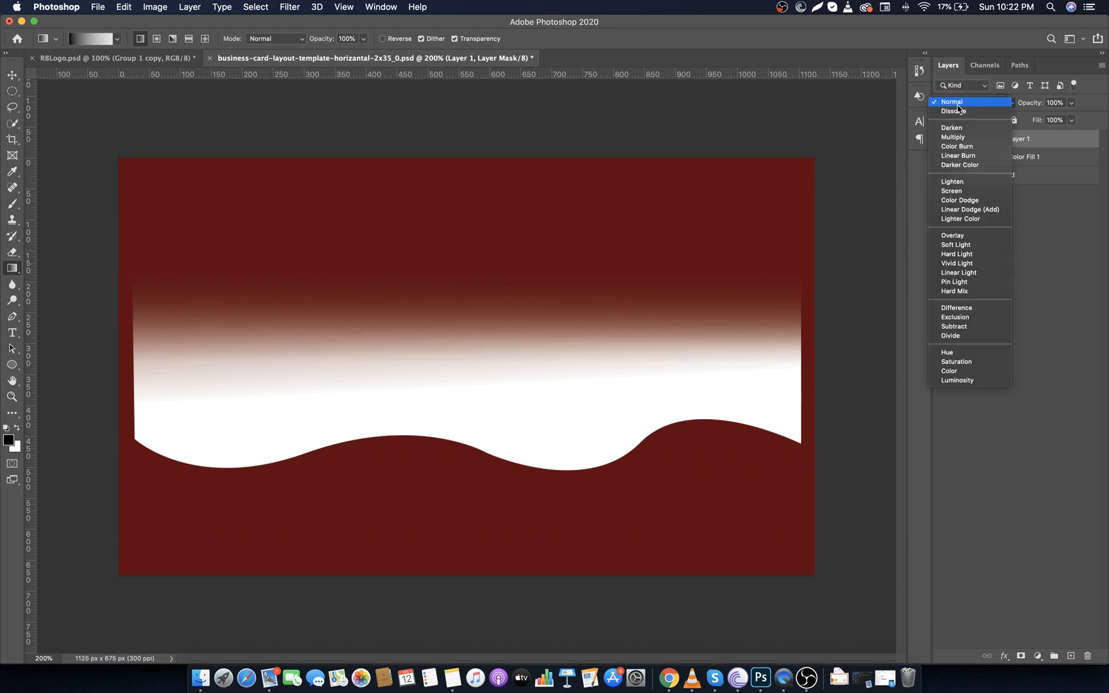
# Step: Set the wave to Soft Light, free-transform it to ~112% at the card's top, and lower opacity to 60%
pyautogui.click(982, 245)
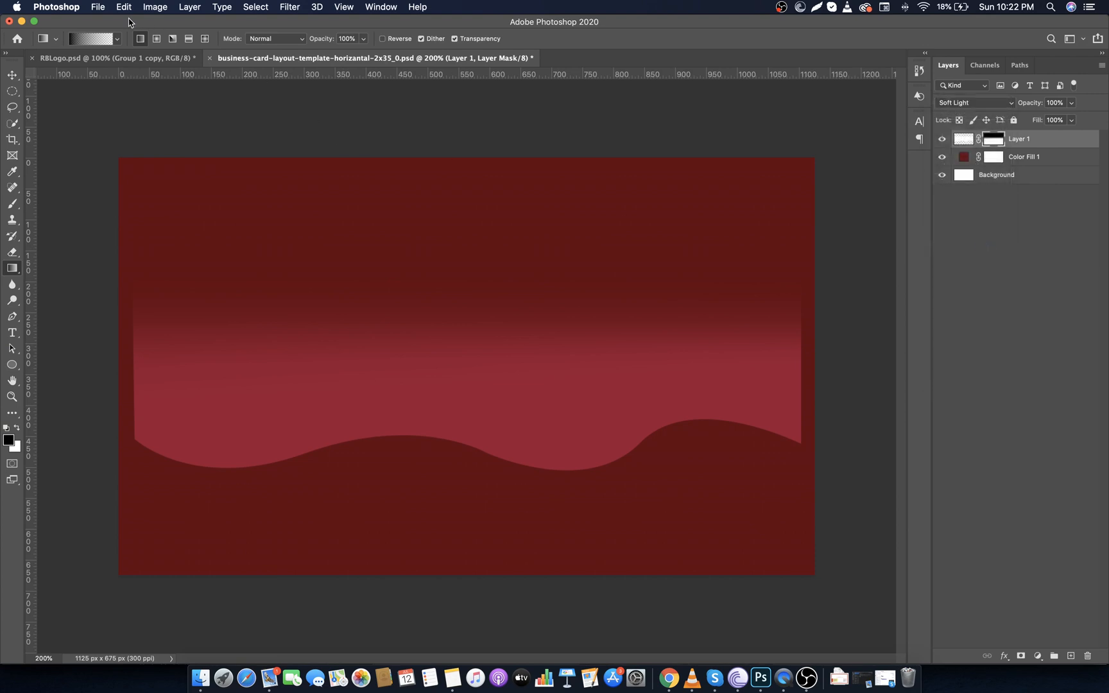
pyautogui.click(125, 8)
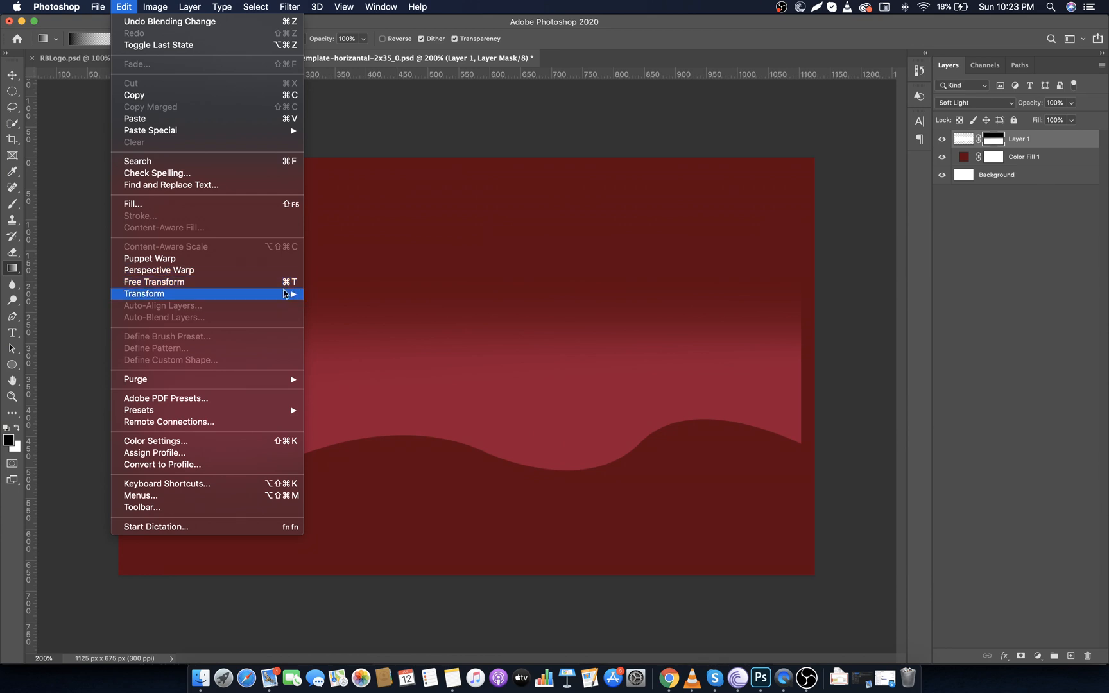
pyautogui.click(293, 283)
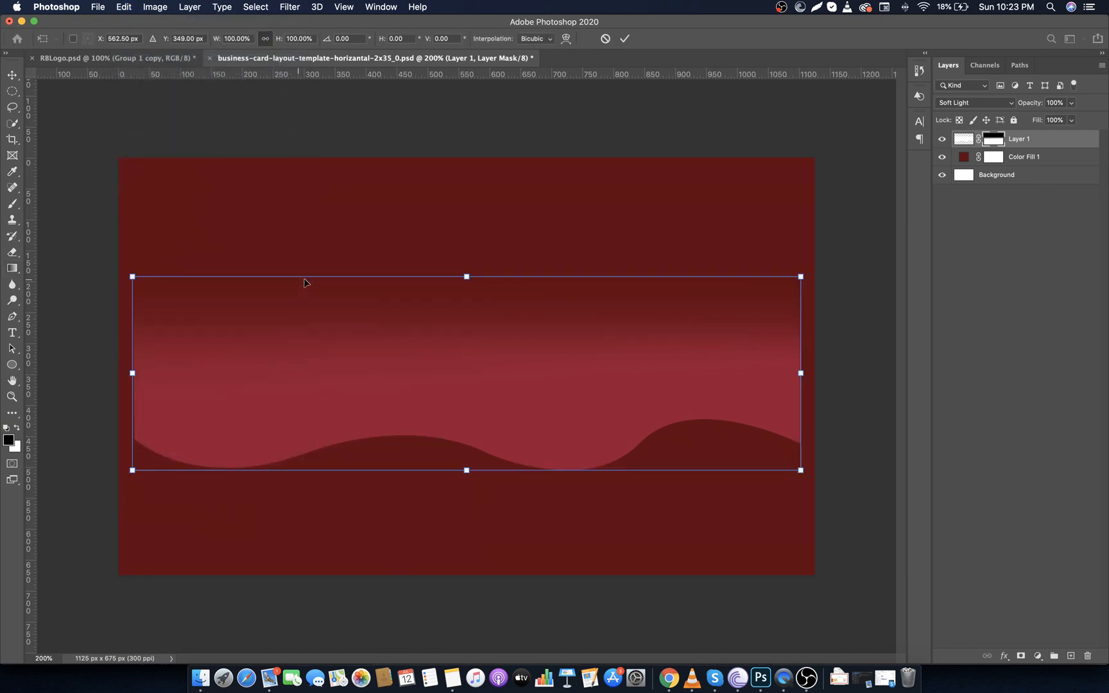
pyautogui.moveTo(801, 277); pyautogui.dragTo(842, 262)
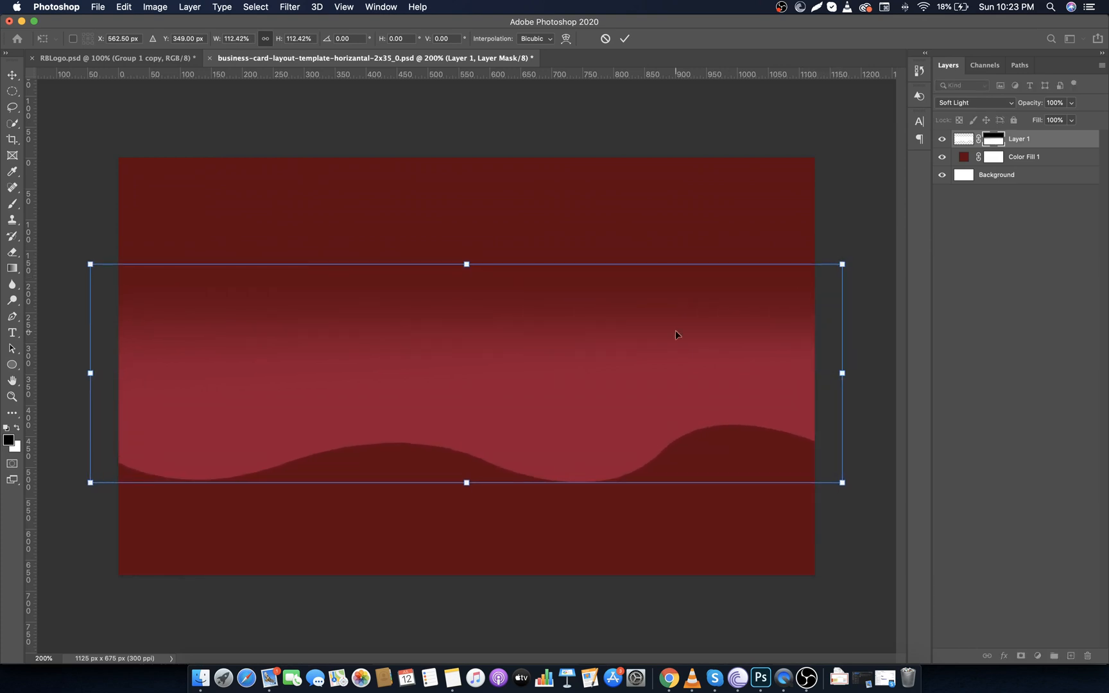
pyautogui.moveTo(625, 357); pyautogui.dragTo(617, 167)
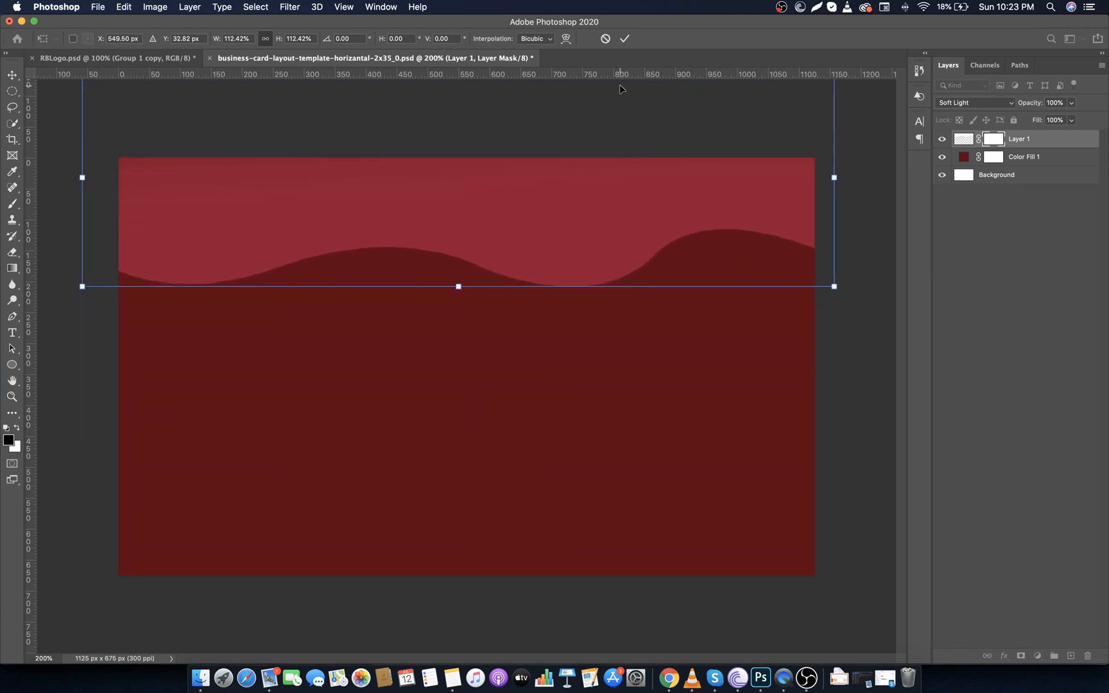
pyautogui.click(625, 39)
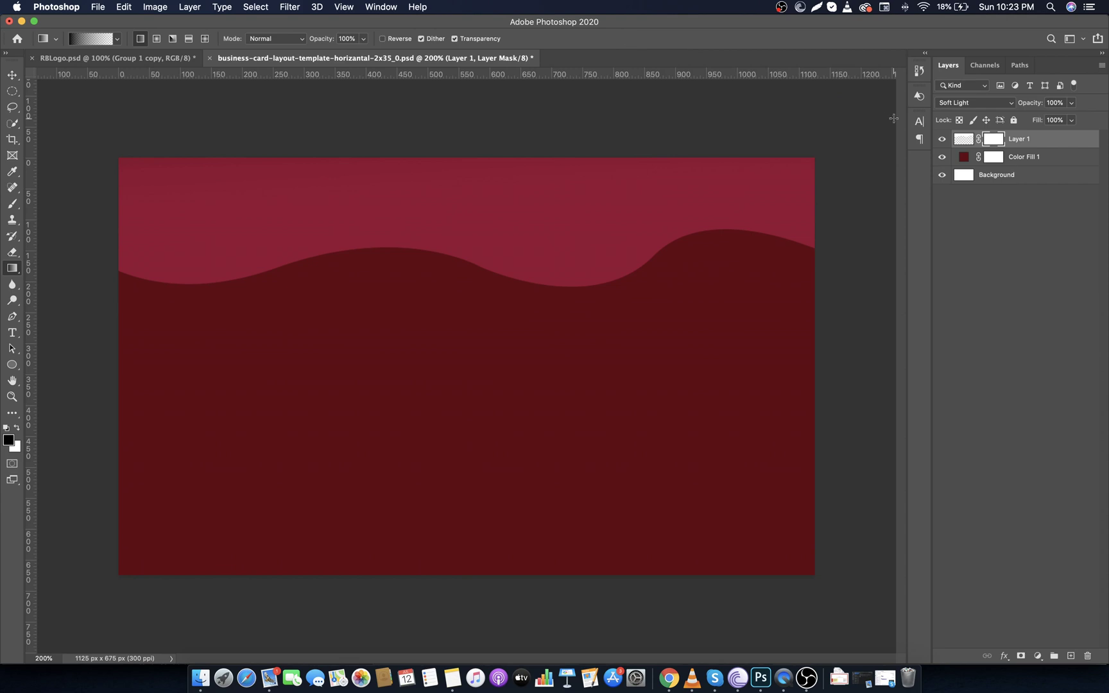
pyautogui.click(1053, 103)
pyautogui.write('60')
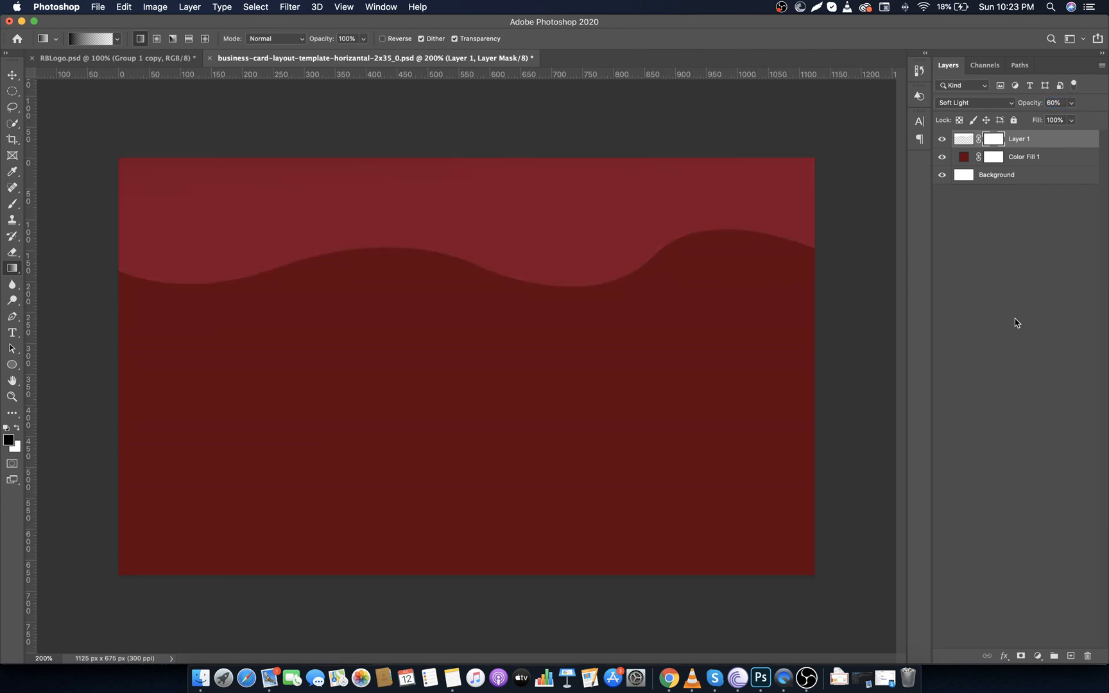
# Step: In Blending Options, add a Drop Shadow with opacity 30, distance 10 and size 70
pyautogui.rightClick(1045, 145)
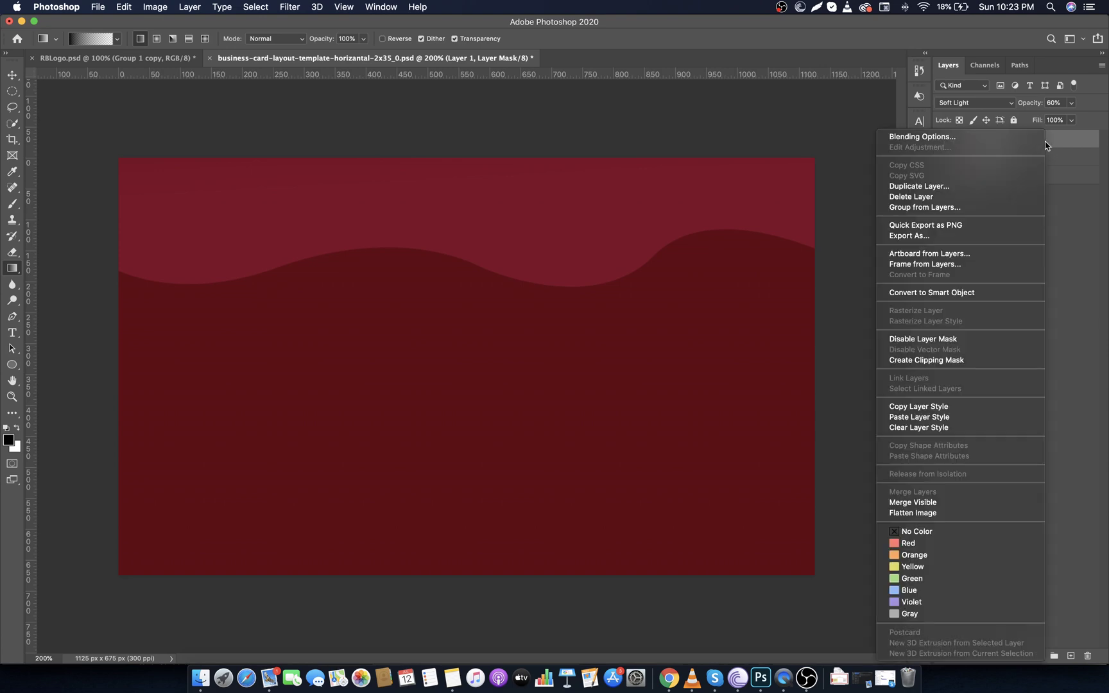
pyautogui.click(996, 137)
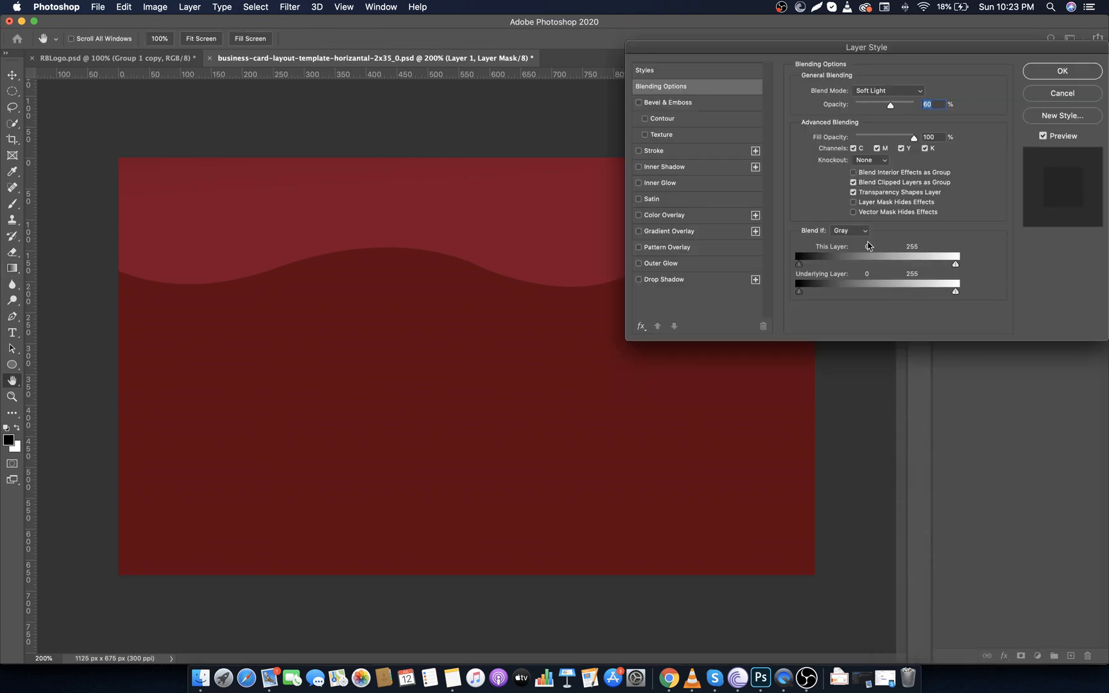
pyautogui.click(666, 279)
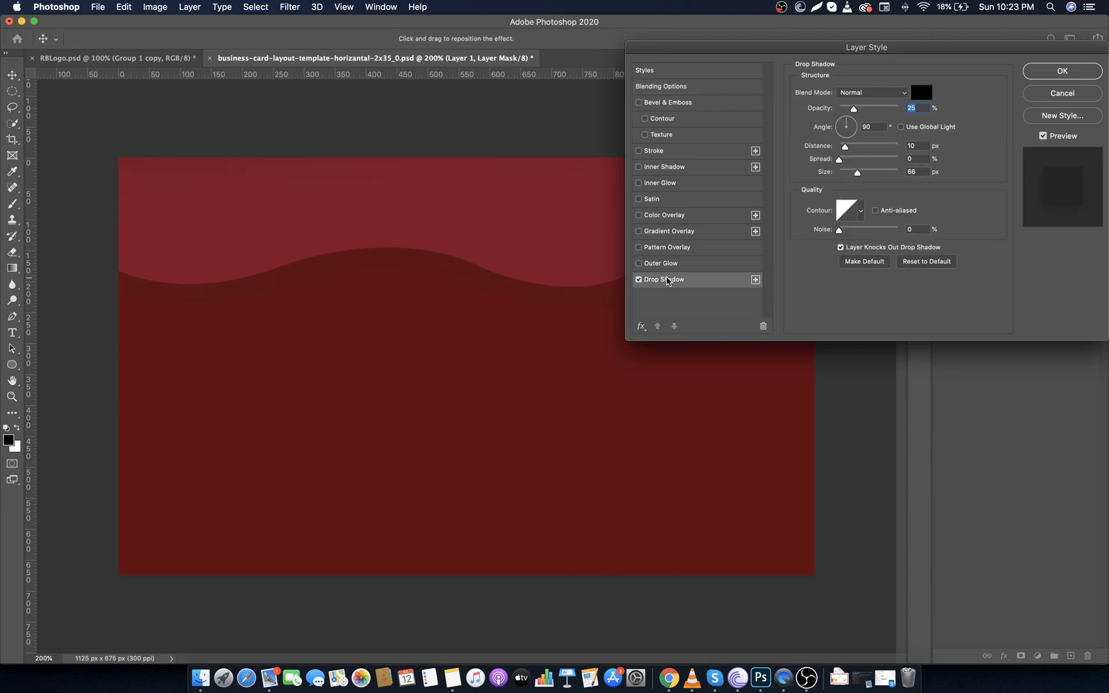
pyautogui.click(918, 108)
pyautogui.doubleClick(920, 107)
pyautogui.write('30')
pyautogui.doubleClick(912, 146)
pyautogui.doubleClick(914, 172)
pyautogui.write('70')
pyautogui.click(1062, 71)
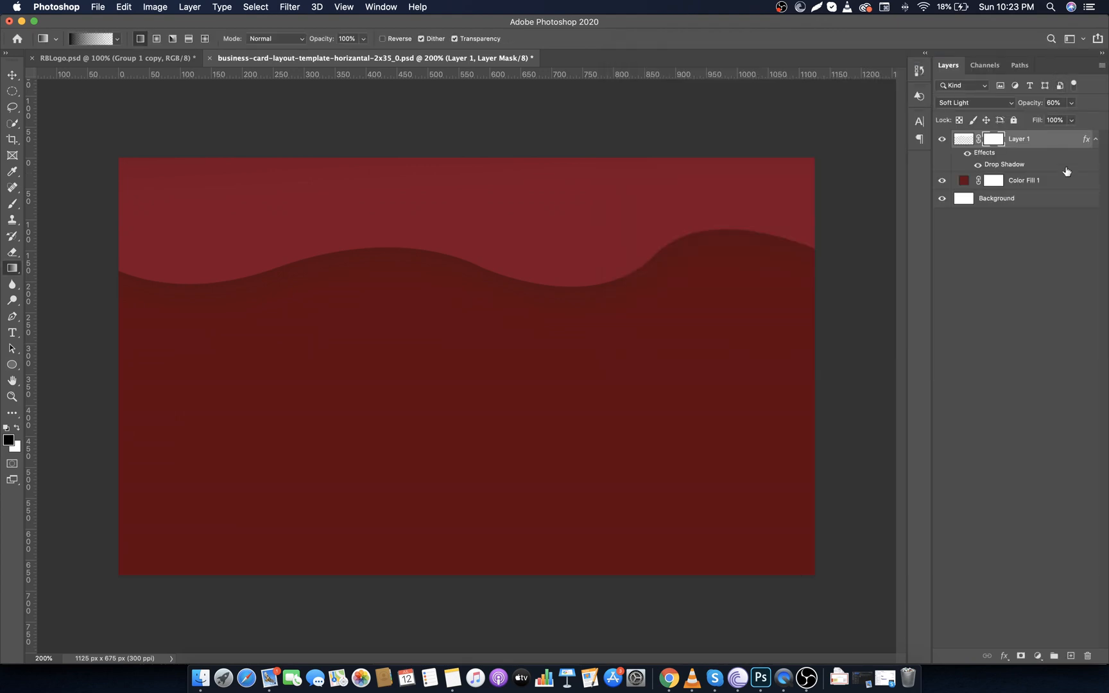
# Step: Duplicate Layer 1 and shift the copy up and left to show a second wave edge
pyautogui.rightClick(1044, 145)
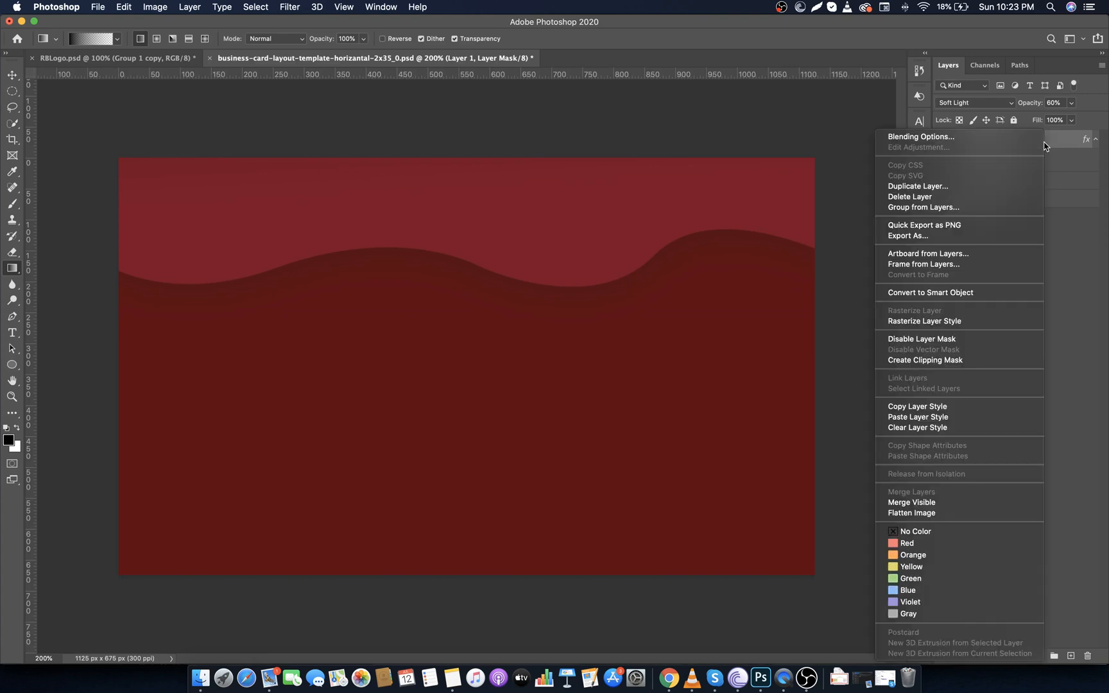
pyautogui.click(958, 186)
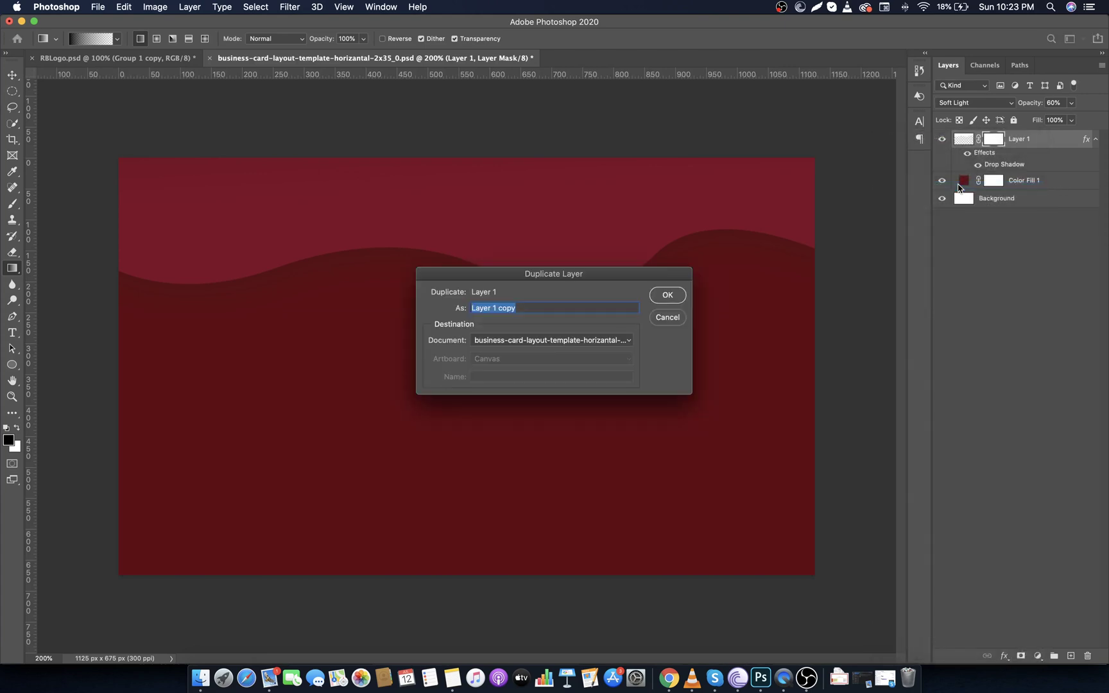
pyautogui.click(665, 297)
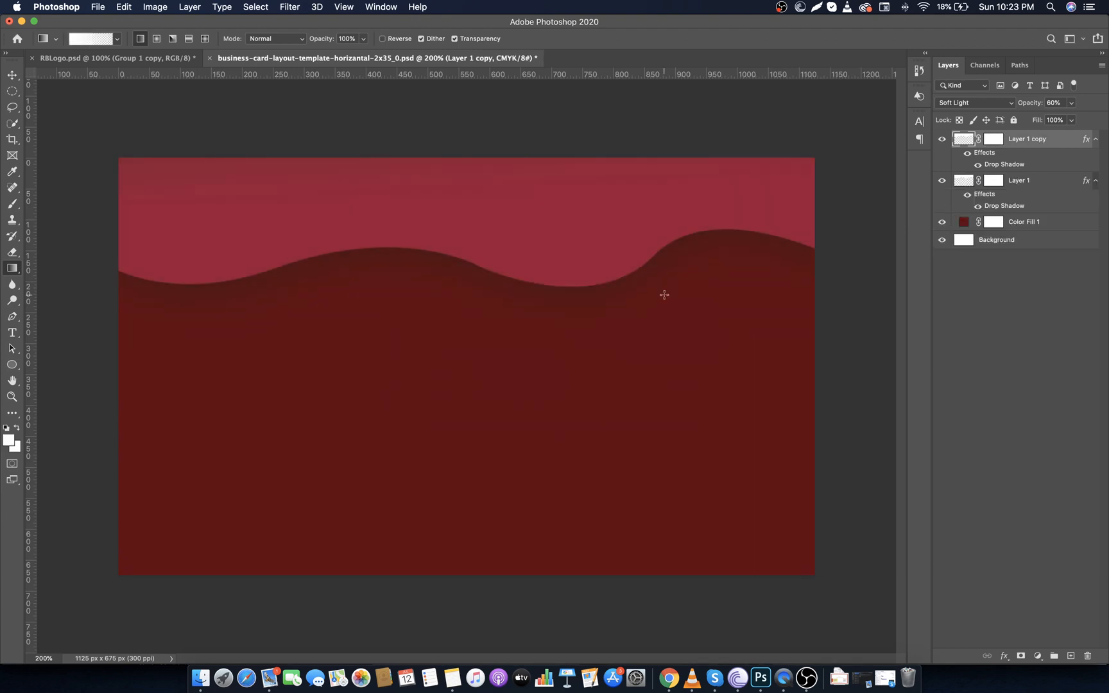
pyautogui.click(13, 75)
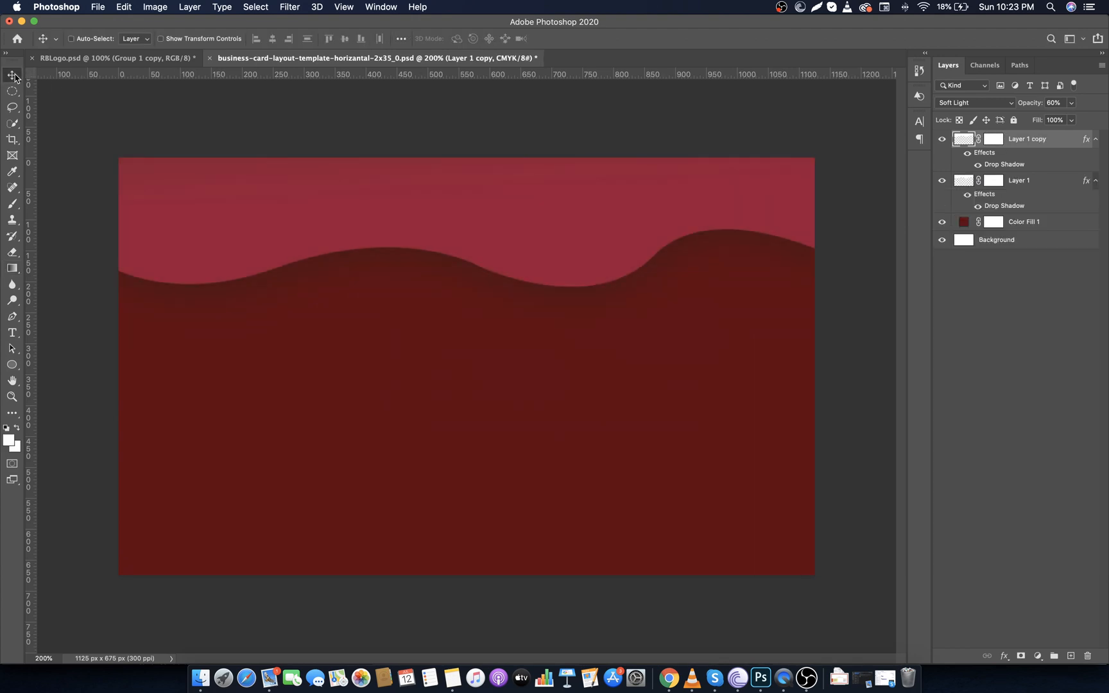
pyautogui.moveTo(420, 210); pyautogui.dragTo(392, 188)
# Step: Free-transform the copied wave to about 122%, moved up-right and nudged 10 px higher
pyautogui.click(123, 7)
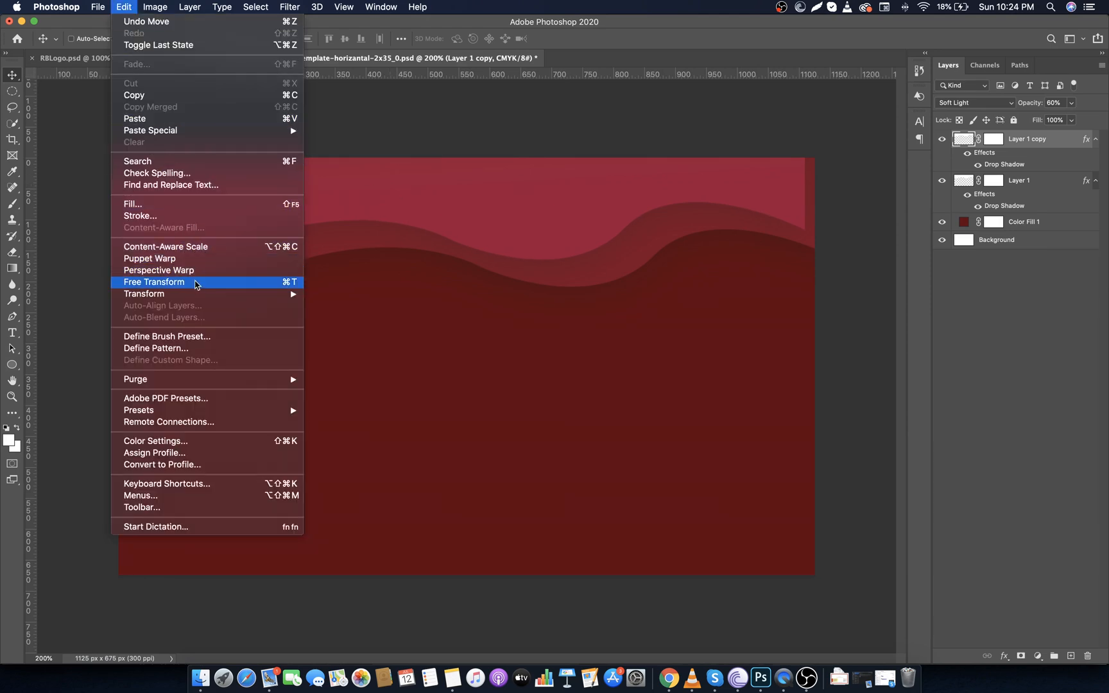
pyautogui.click(195, 282)
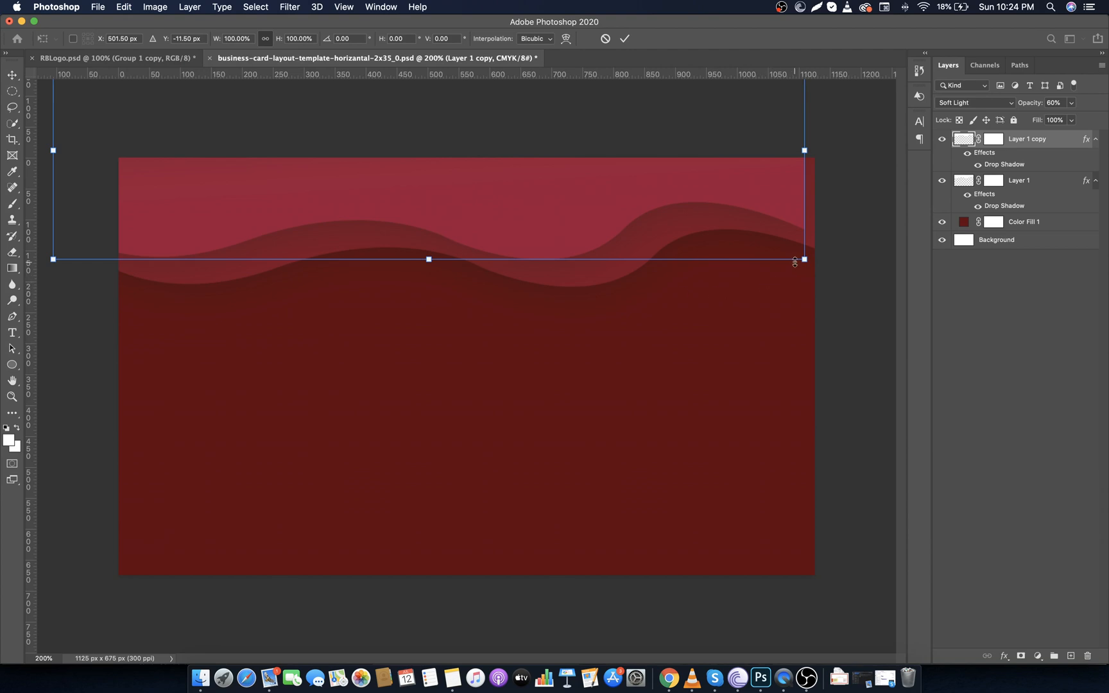
pyautogui.moveTo(803, 257)
pyautogui.mouseDown()
pyautogui.moveTo(847, 282)
pyautogui.moveTo(887, 283)
pyautogui.mouseUp()
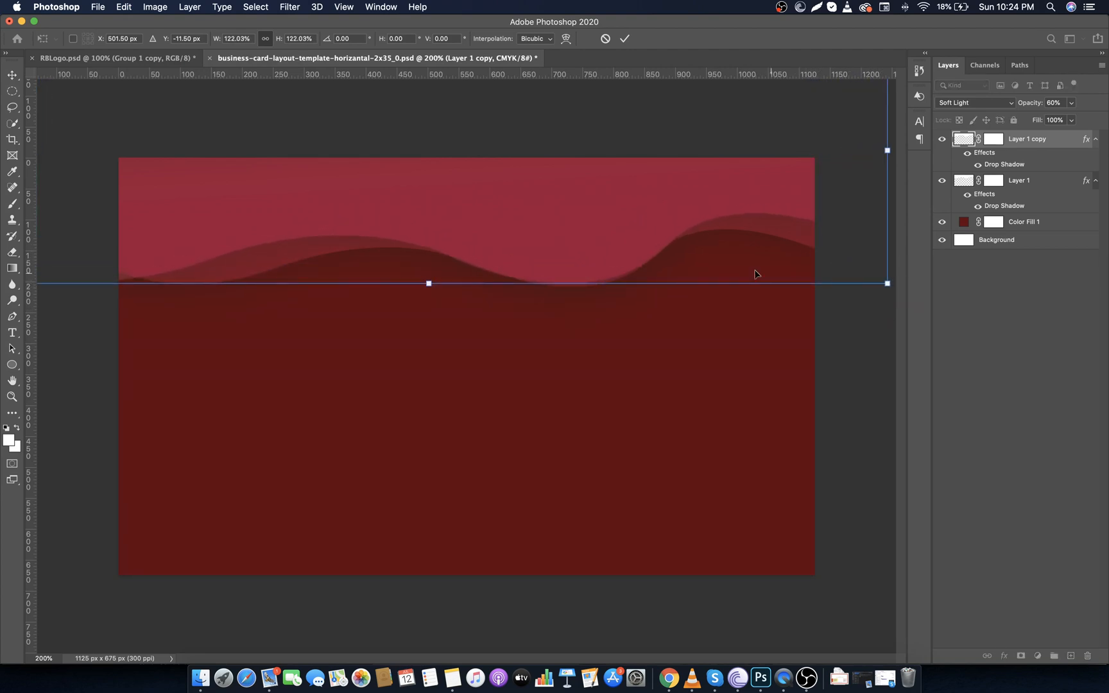
pyautogui.moveTo(684, 264); pyautogui.dragTo(723, 227)
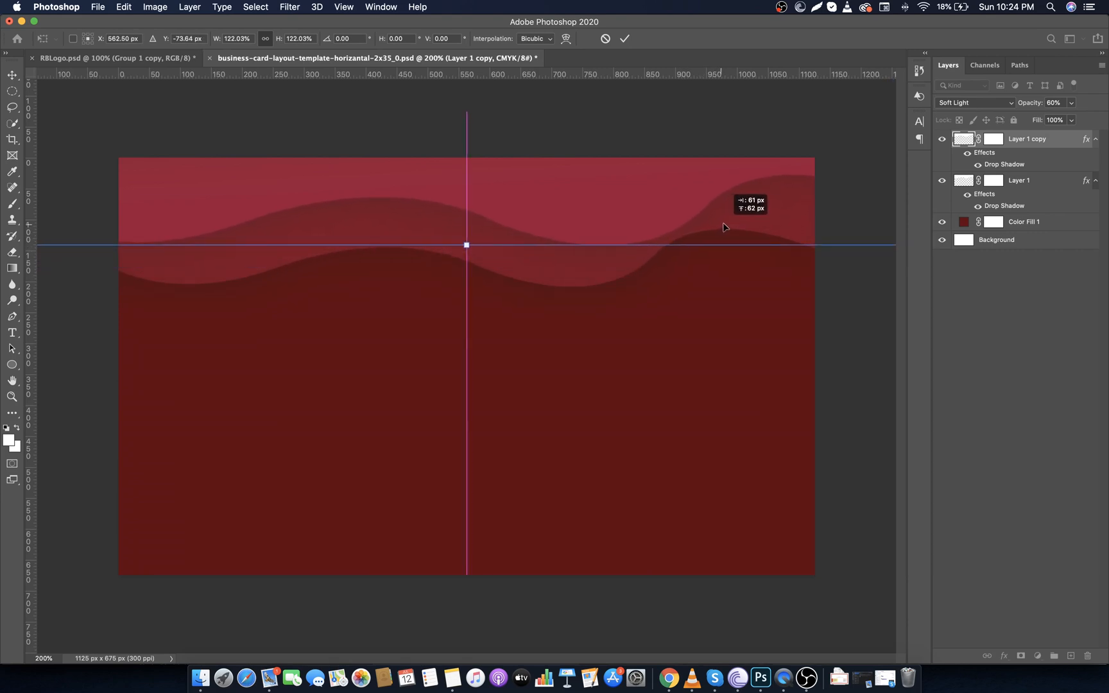
pyautogui.hotkey('shift', 'Up')
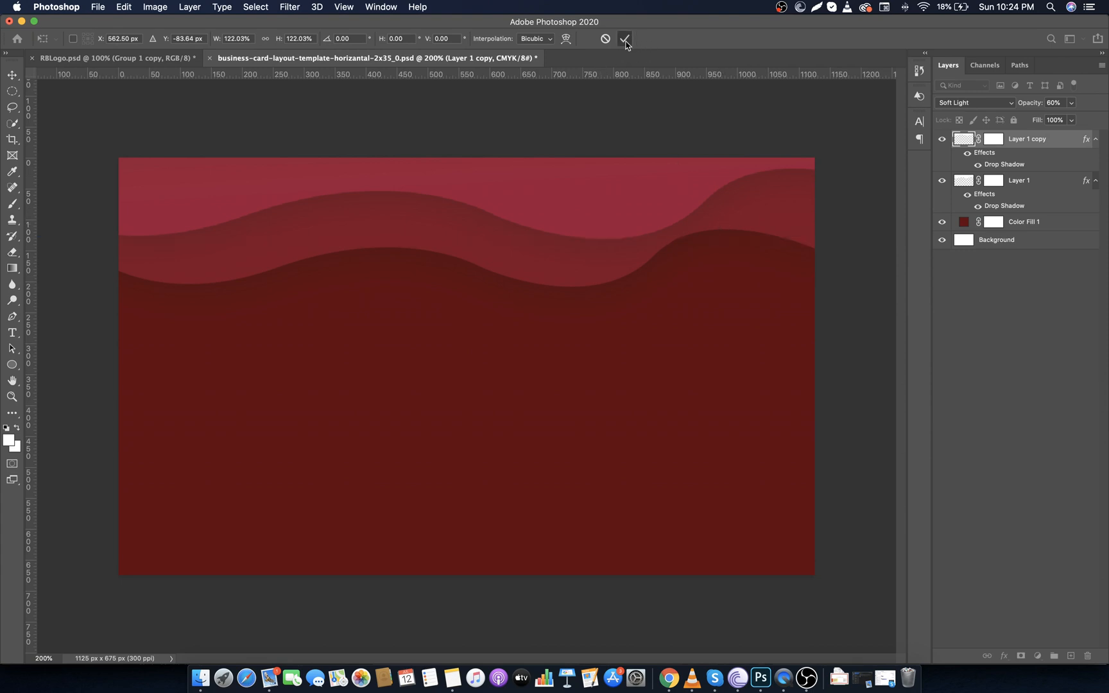
pyautogui.click(625, 38)
# Step: Slide the enlarged wave sideways at full-card view so the two crests sit offset
pyautogui.press('super+1')
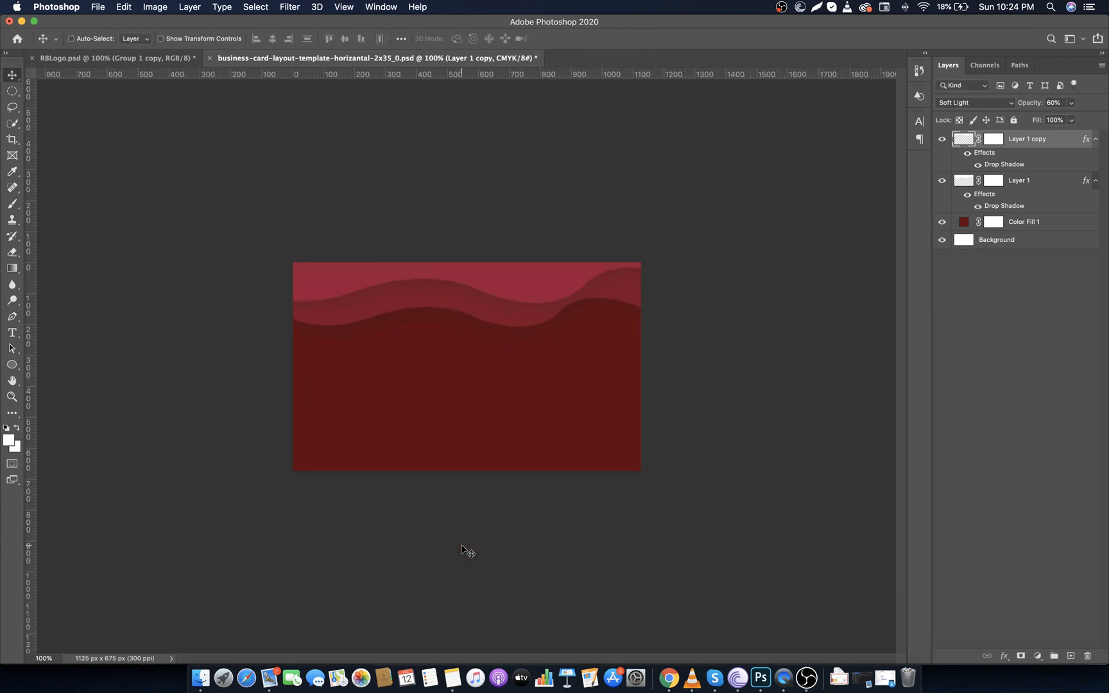
pyautogui.moveTo(552, 285); pyautogui.dragTo(512, 285)
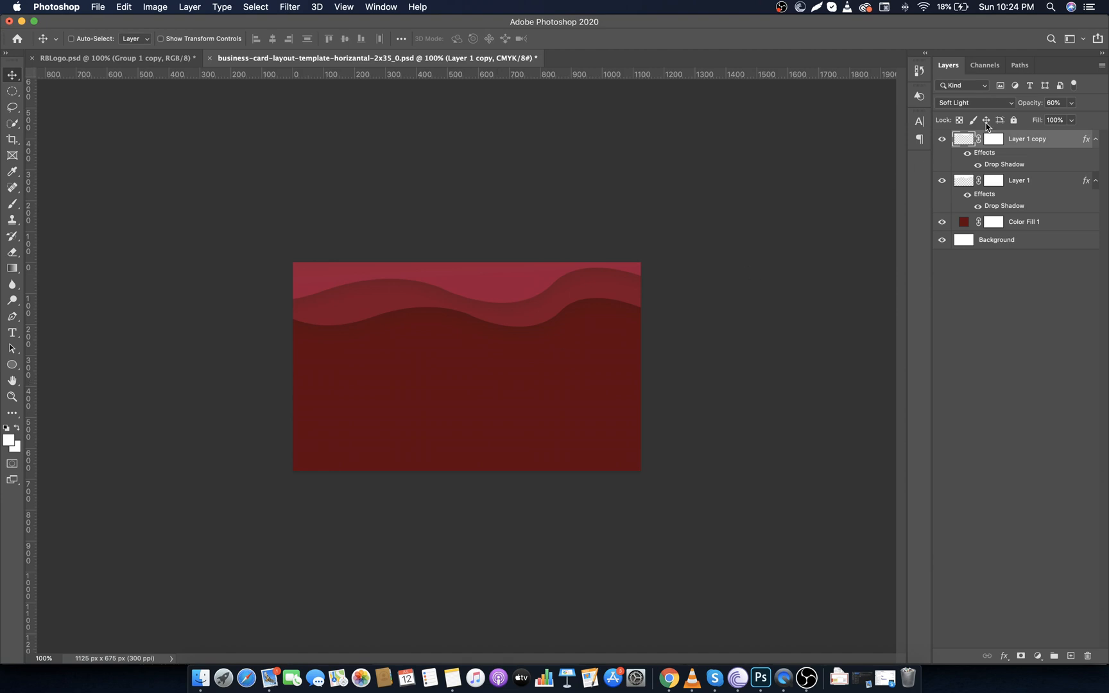
# Step: Duplicate Layer 1 copy into a third wave layer and move it up-left toward the top edge
pyautogui.rightClick(1040, 141)
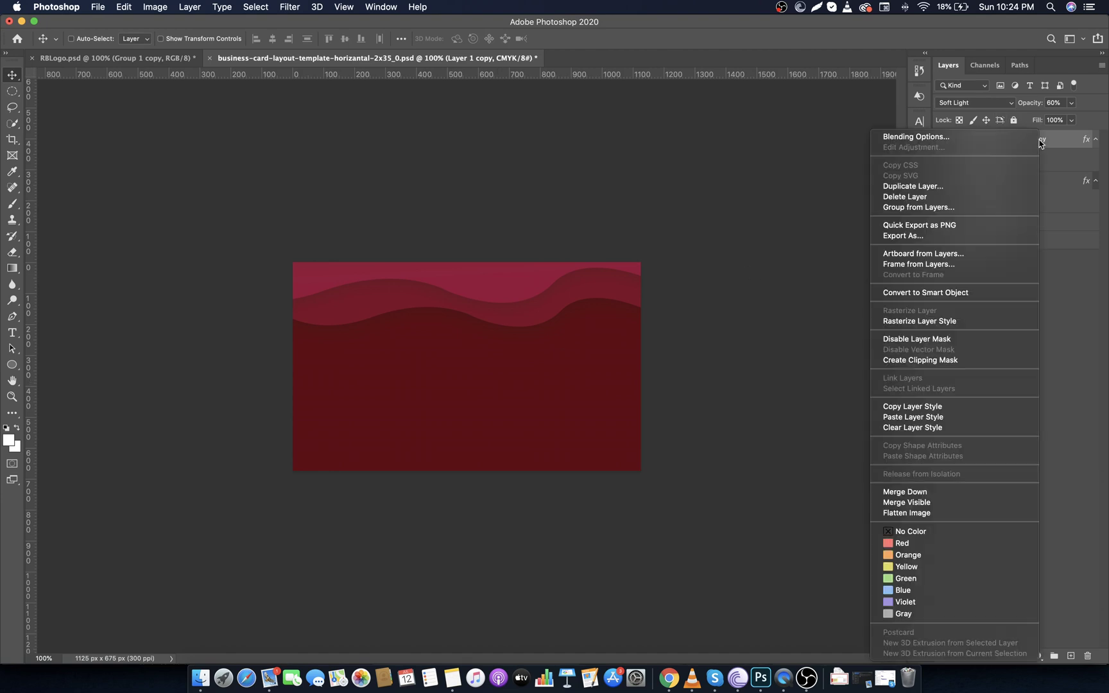
pyautogui.click(958, 187)
pyautogui.click(666, 295)
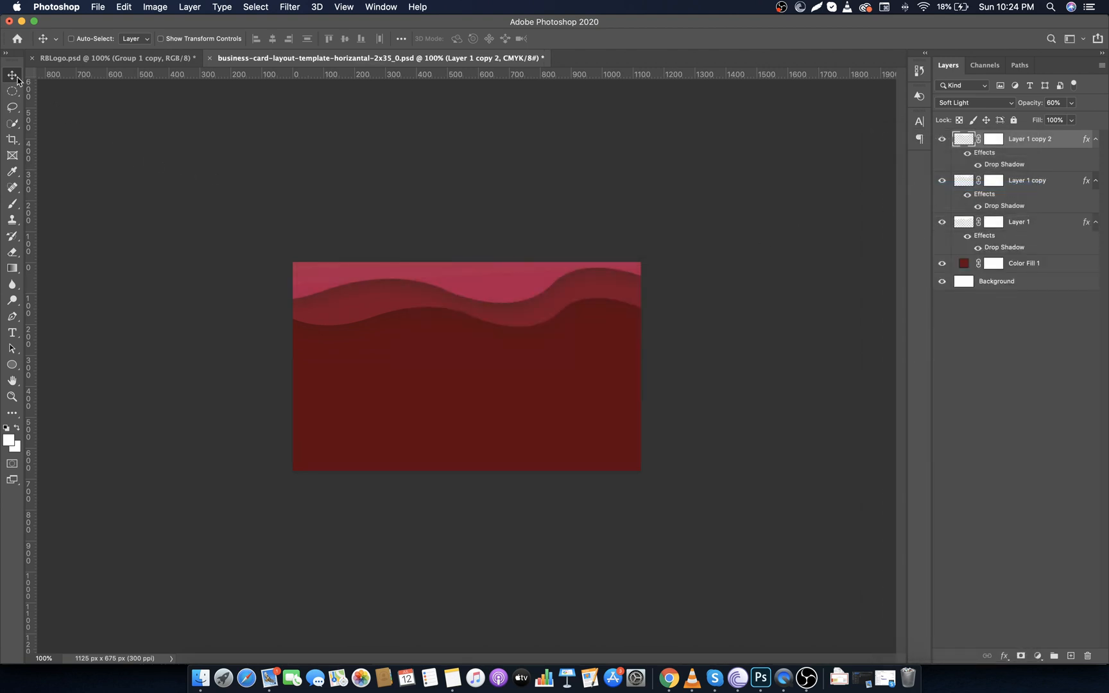
pyautogui.moveTo(502, 281)
pyautogui.mouseDown()
pyautogui.moveTo(487, 254)
pyautogui.moveTo(329, 252)
pyautogui.moveTo(489, 263)
pyautogui.moveTo(523, 255)
pyautogui.mouseUp()
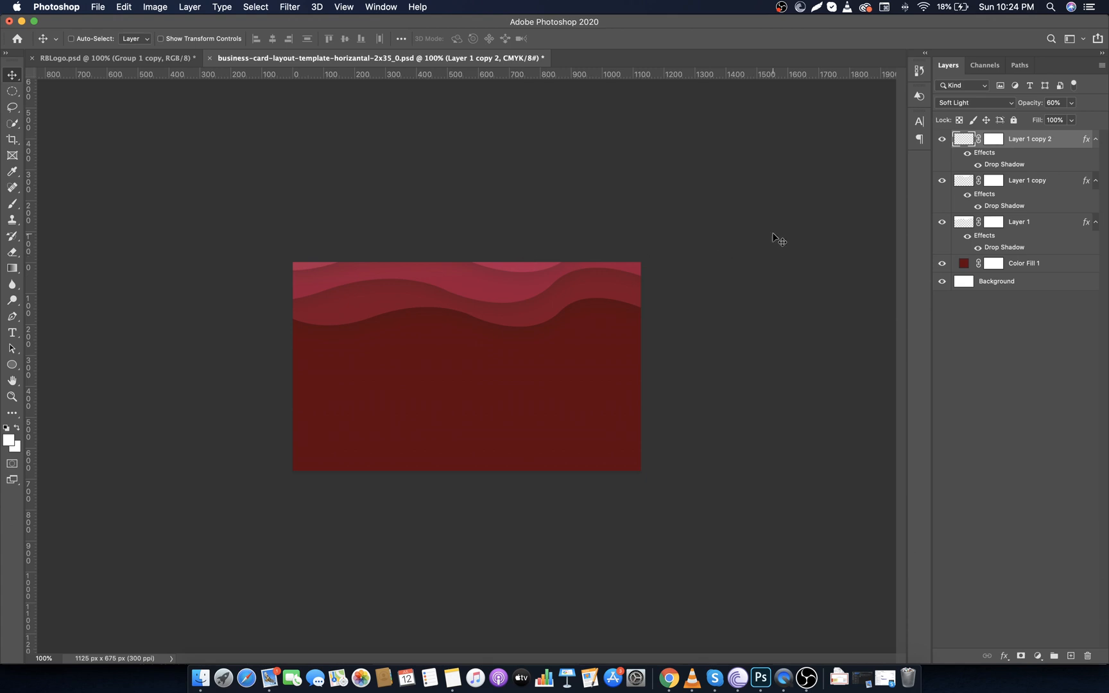
# Step: Select the three wave layers and group them as Group 1 with Cmd+G
pyautogui.keyDown('shift'); pyautogui.click(1048, 222); pyautogui.keyUp('shift')
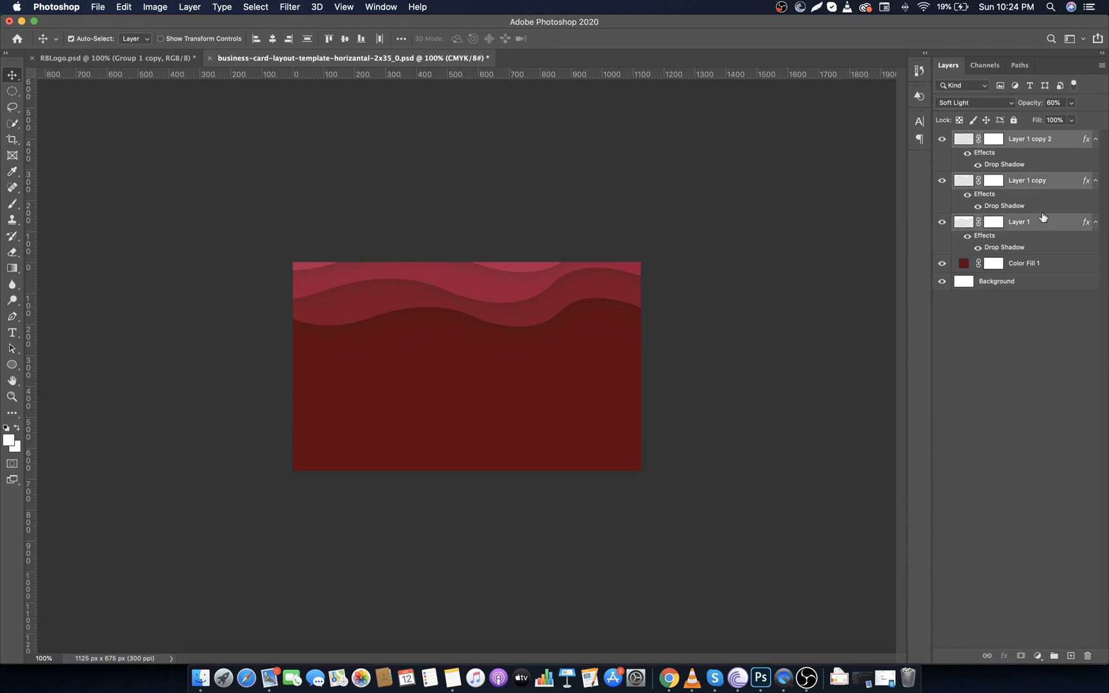
pyautogui.press('super+g')
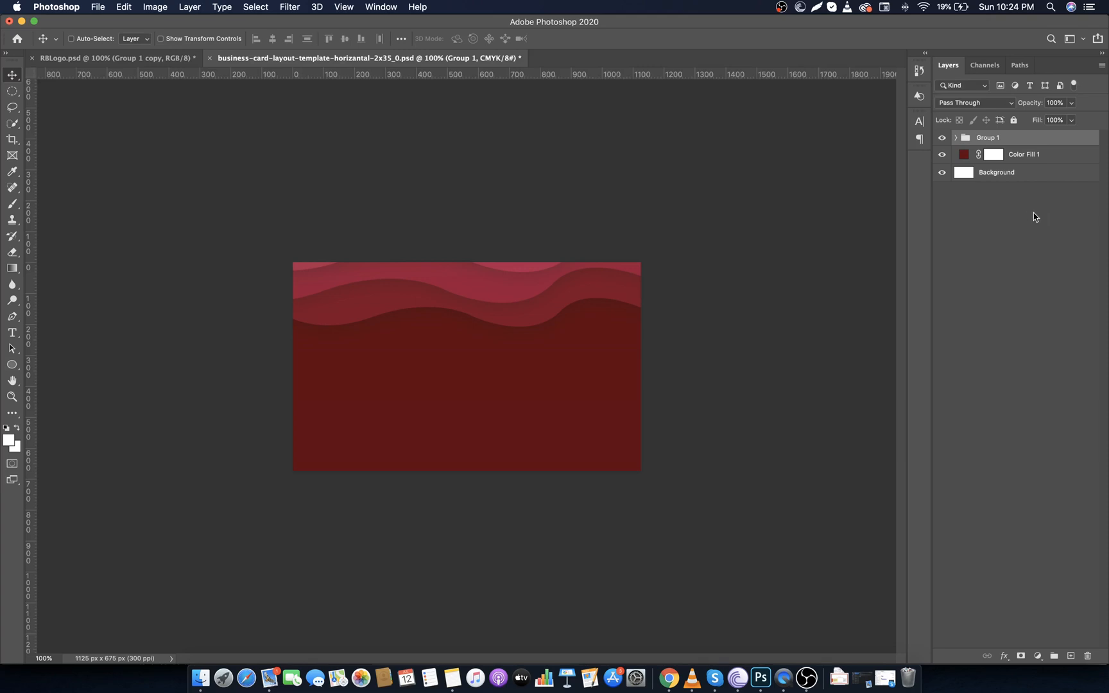
pyautogui.rightClick(1020, 143)
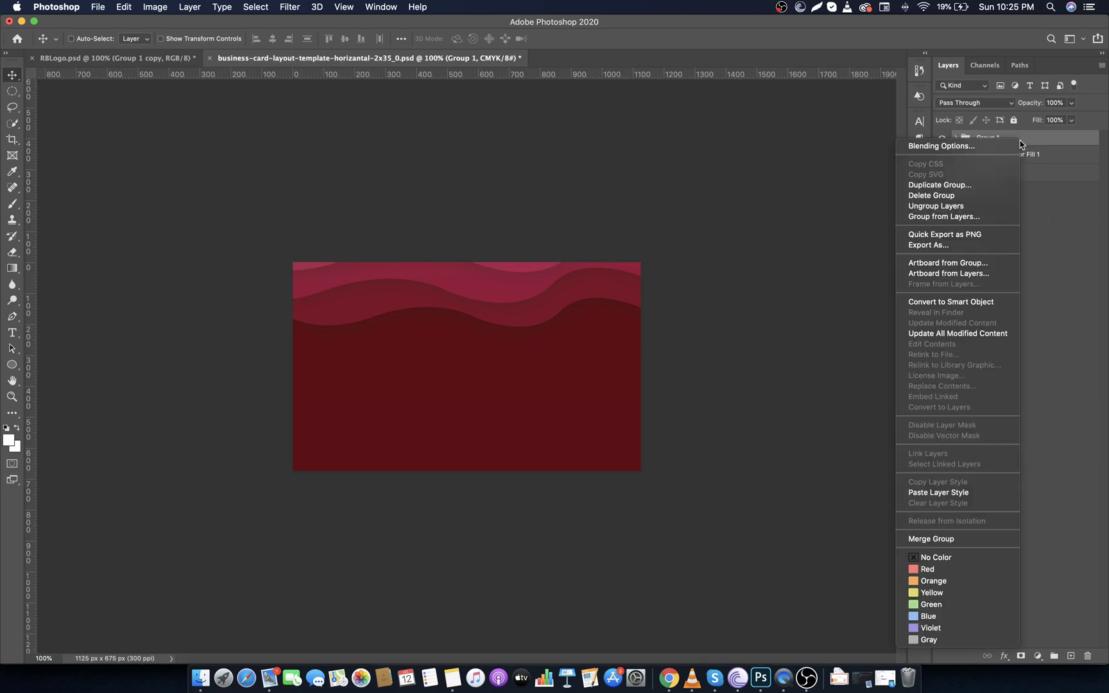
# Step: Duplicate Group 1 as Group 1 copy and flip the copy vertically
pyautogui.click(979, 184)
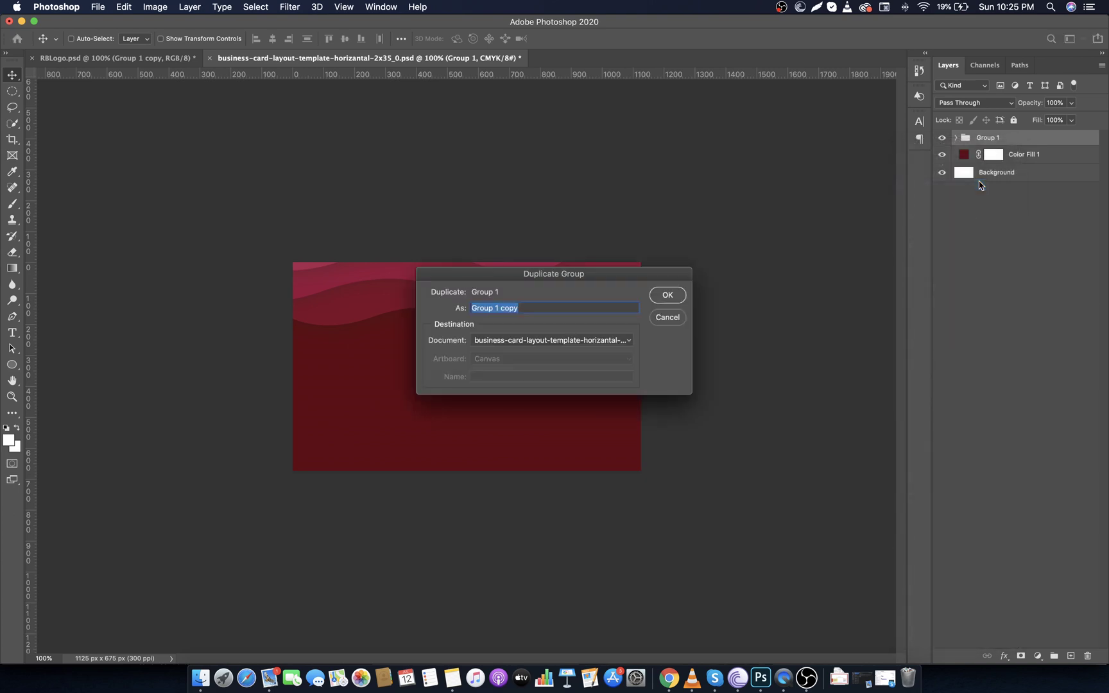
pyautogui.click(669, 296)
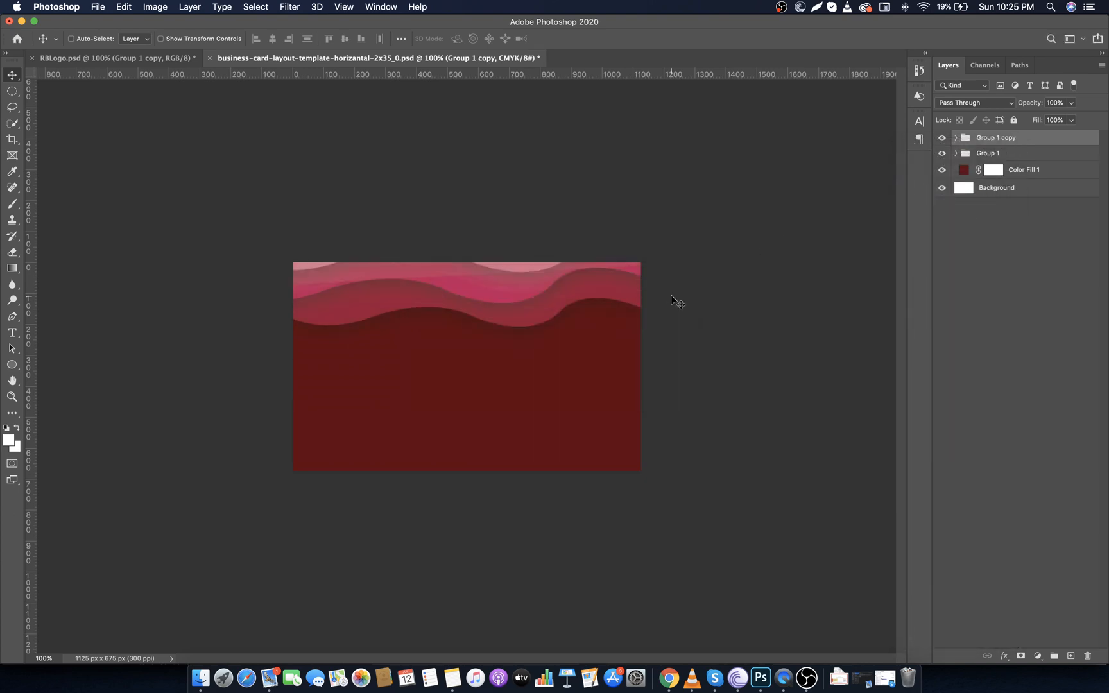
pyautogui.click(124, 7)
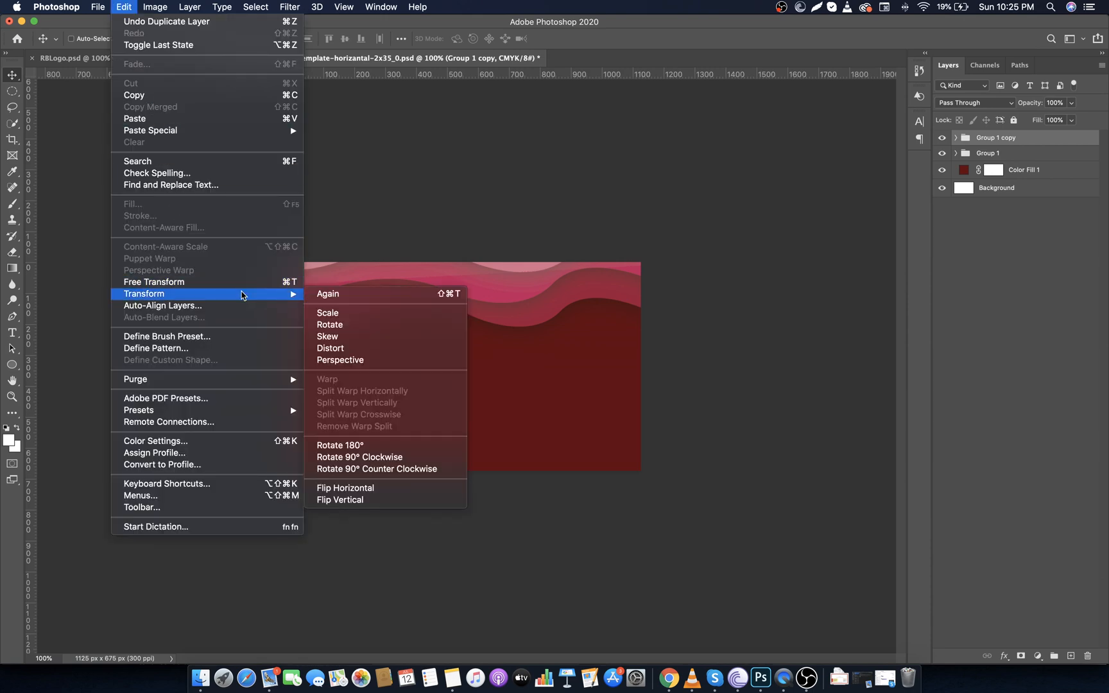
pyautogui.moveTo(143, 293)
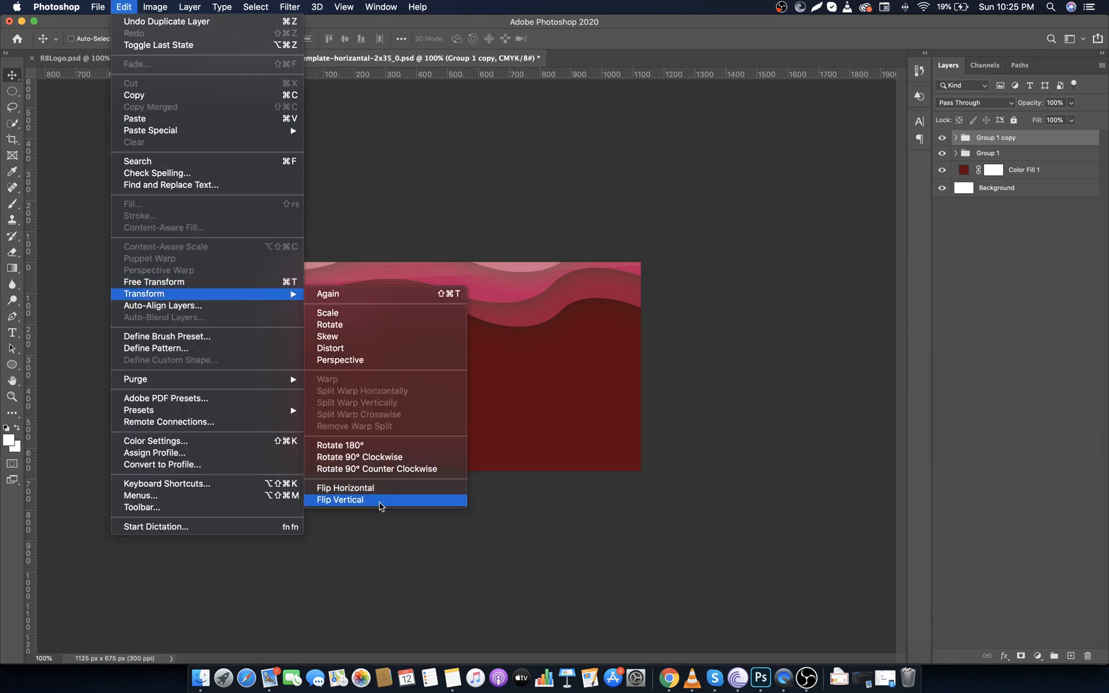
pyautogui.click(378, 501)
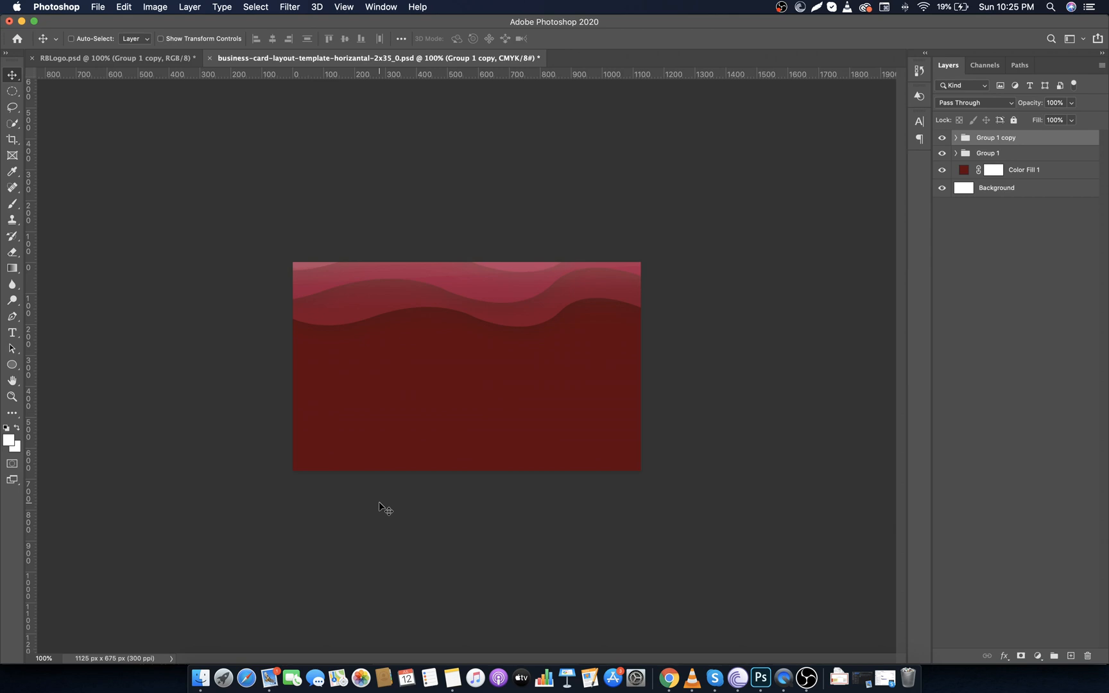
# Step: Move Group 1 copy to the card's bottom edge, flip it horizontally and shift it sideways
pyautogui.click(15, 80)
pyautogui.moveTo(480, 268)
pyautogui.mouseDown()
pyautogui.moveTo(478, 375)
pyautogui.moveTo(499, 448)
pyautogui.mouseUp()
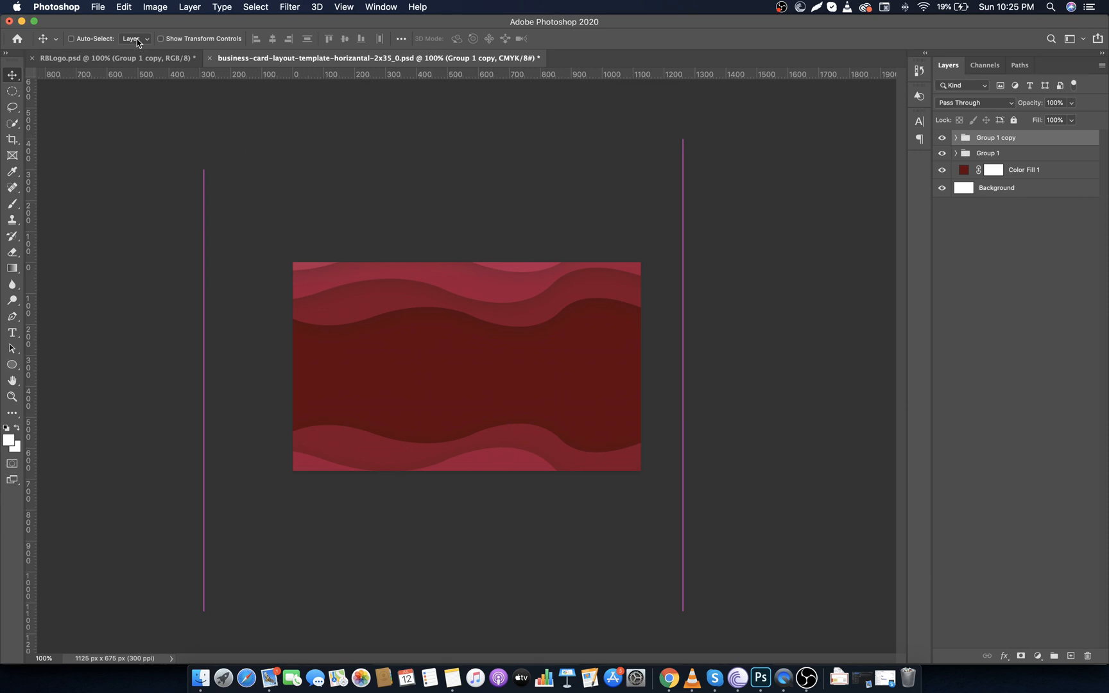
pyautogui.click(124, 7)
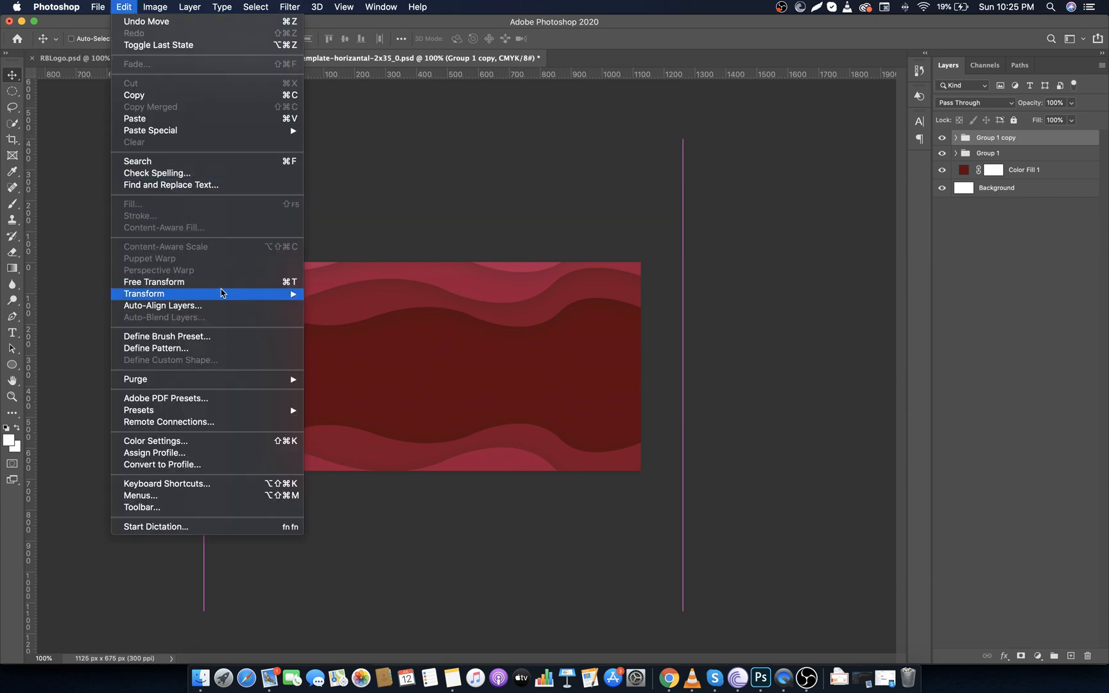
pyautogui.moveTo(144, 293)
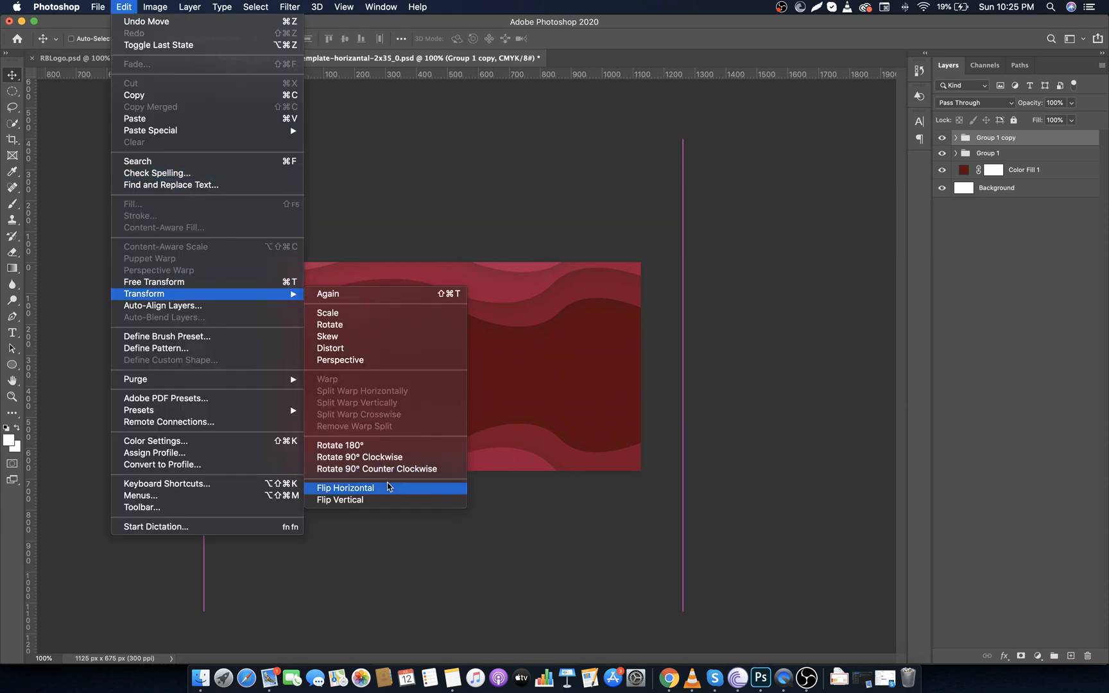
pyautogui.click(388, 488)
pyautogui.moveTo(429, 440); pyautogui.dragTo(457, 442)
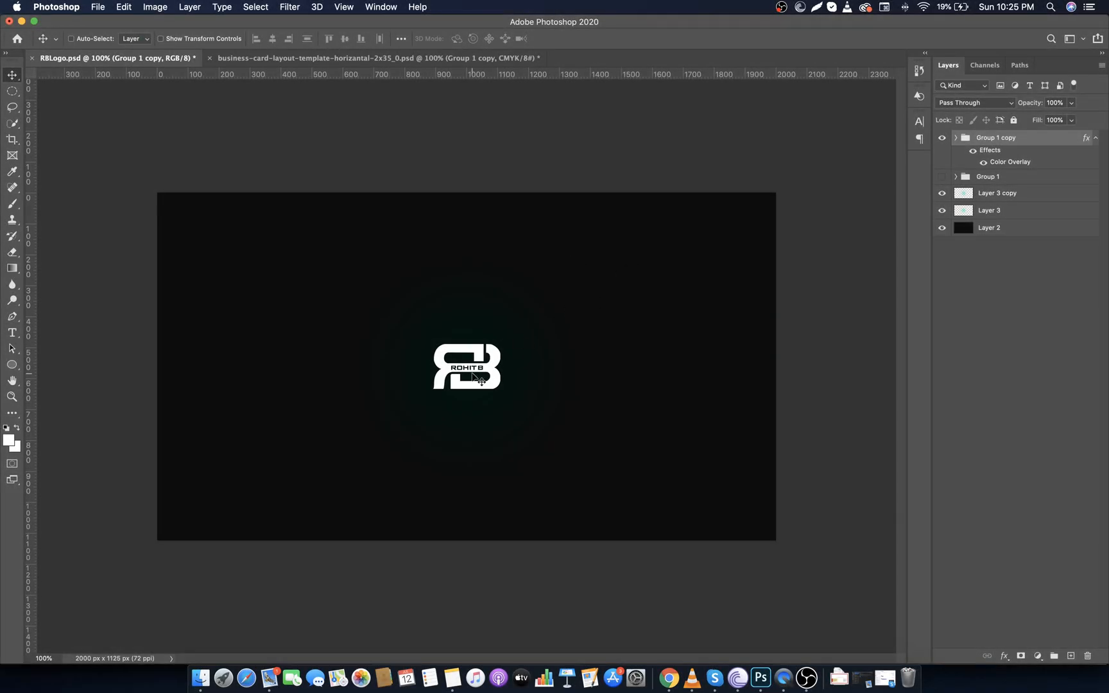
# Step: Drag the white RB logo from RBLogo.psd onto the card, centre it and scale it down
pyautogui.moveTo(478, 378); pyautogui.dragTo(421, 180)
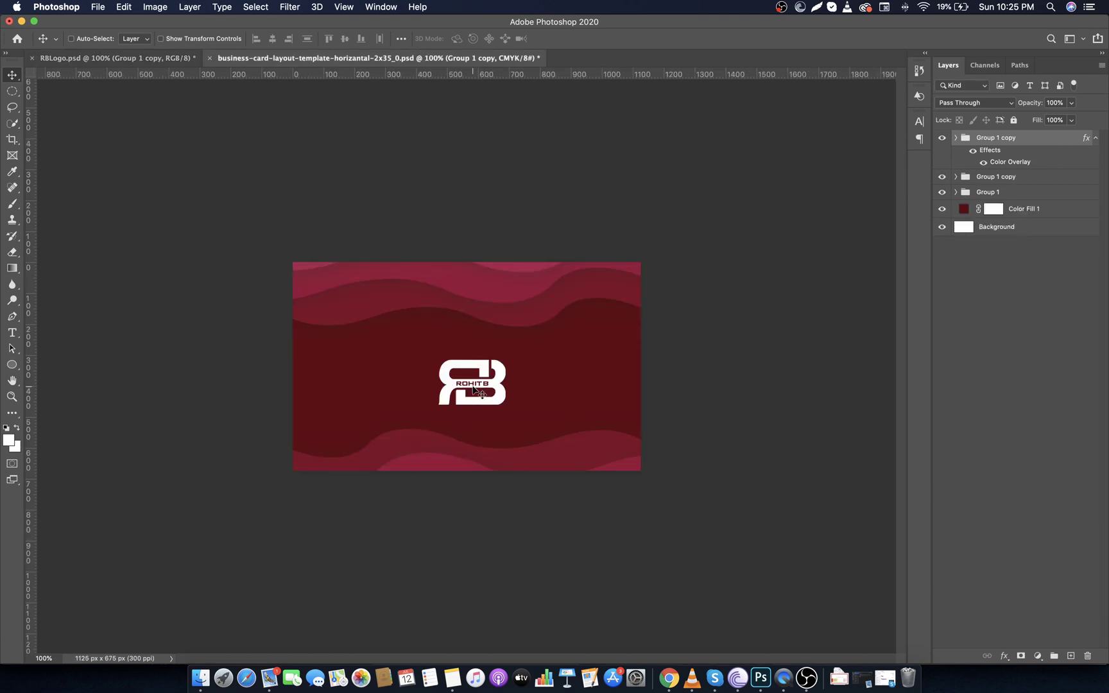
pyautogui.moveTo(473, 392)
pyautogui.mouseDown()
pyautogui.moveTo(475, 379)
pyautogui.moveTo(493, 391)
pyautogui.mouseUp()
pyautogui.press('super+t')
pyautogui.press('Return')
pyautogui.press('super+plus')
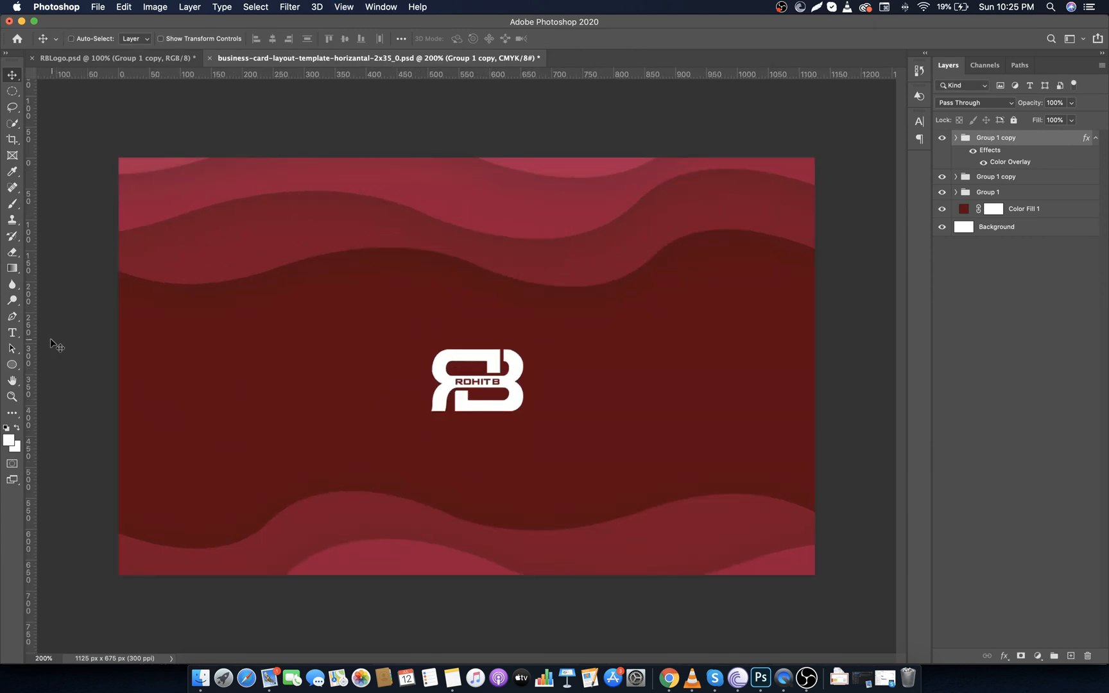
pyautogui.click(13, 333)
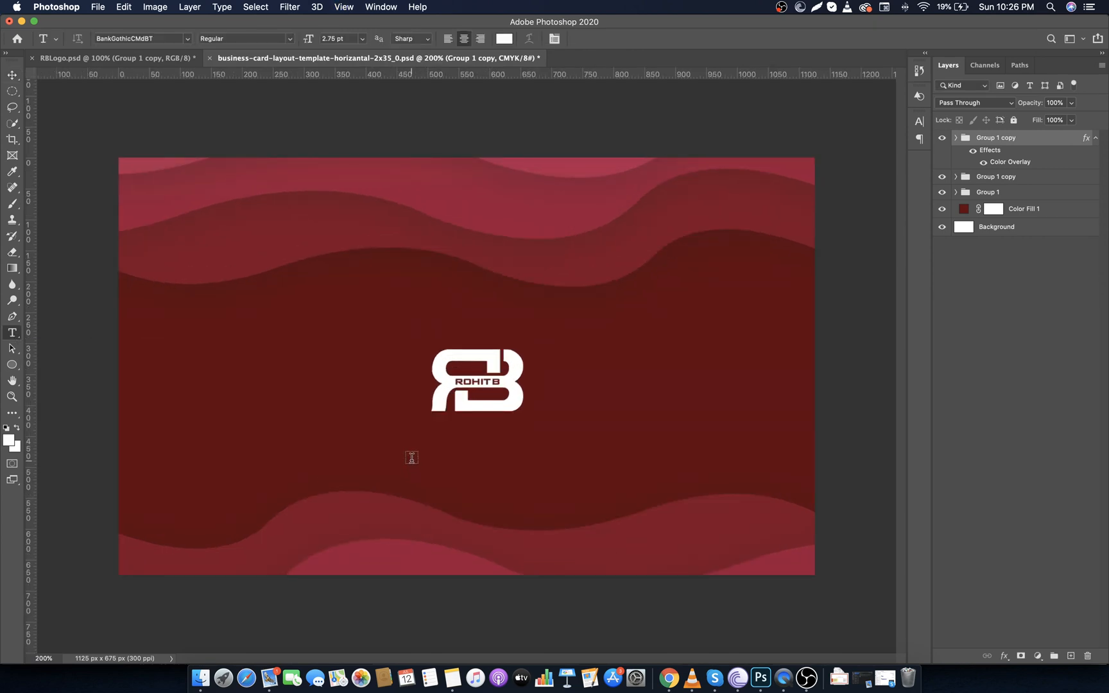
pyautogui.click(375, 438)
pyautogui.write('www.dezcorb.com')
pyautogui.press('super+Return')
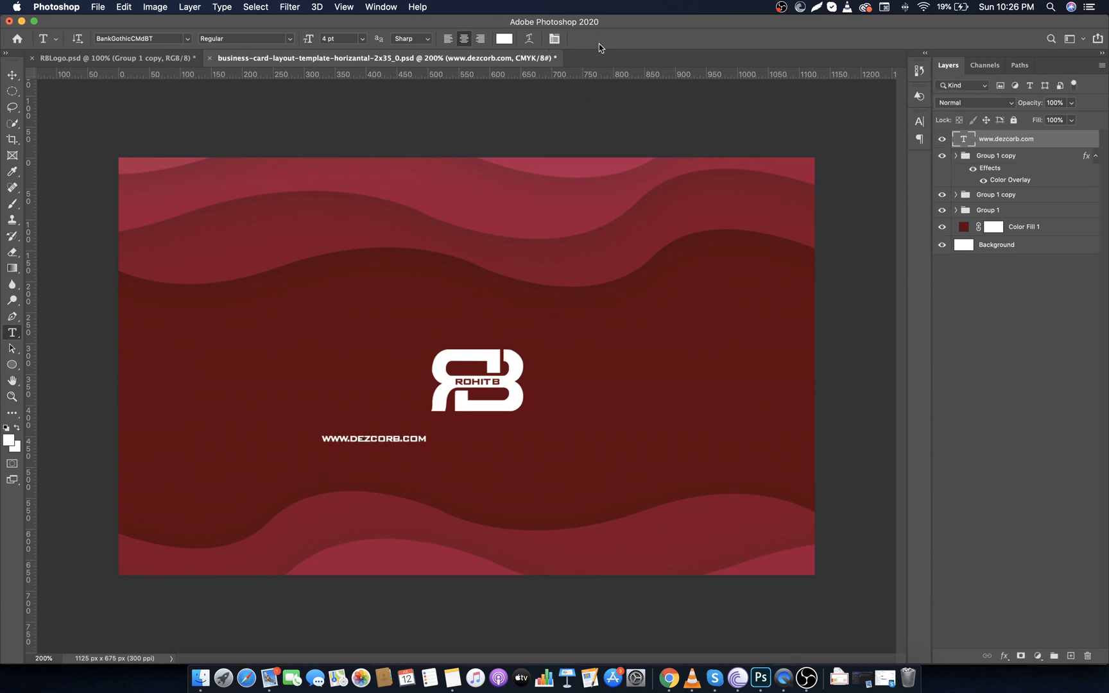
pyautogui.press('v')
pyautogui.moveTo(323, 470); pyautogui.dragTo(440, 430)
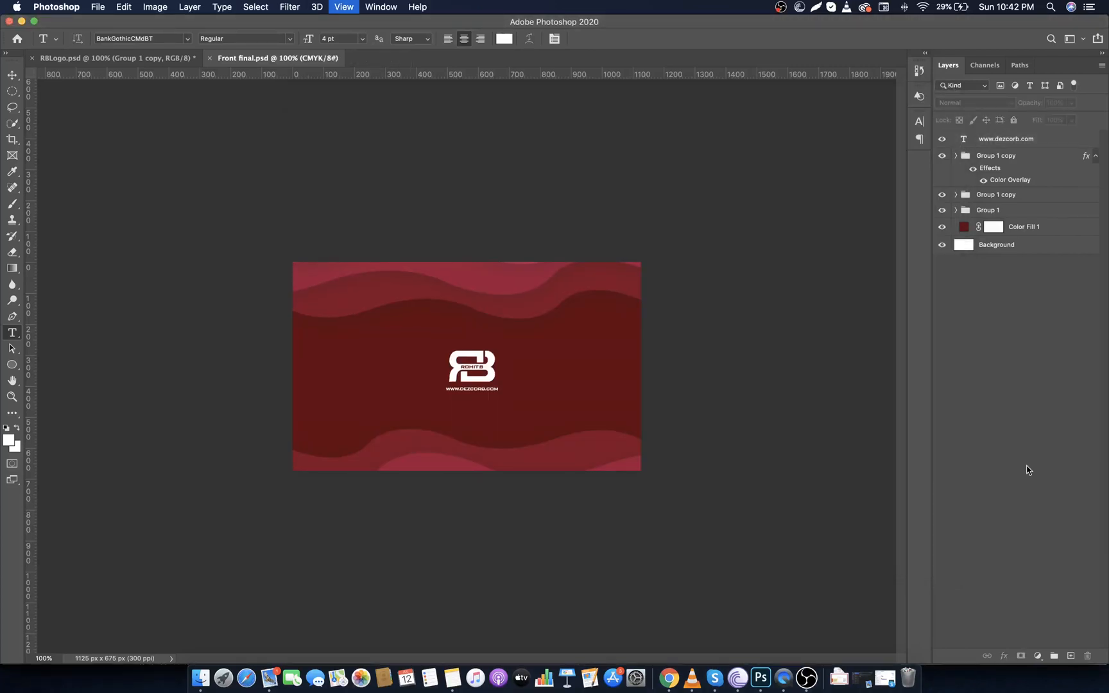
# Step: Select Group 1, check its visibility and start a Free Transform on the top waves
pyautogui.press('super+plus')
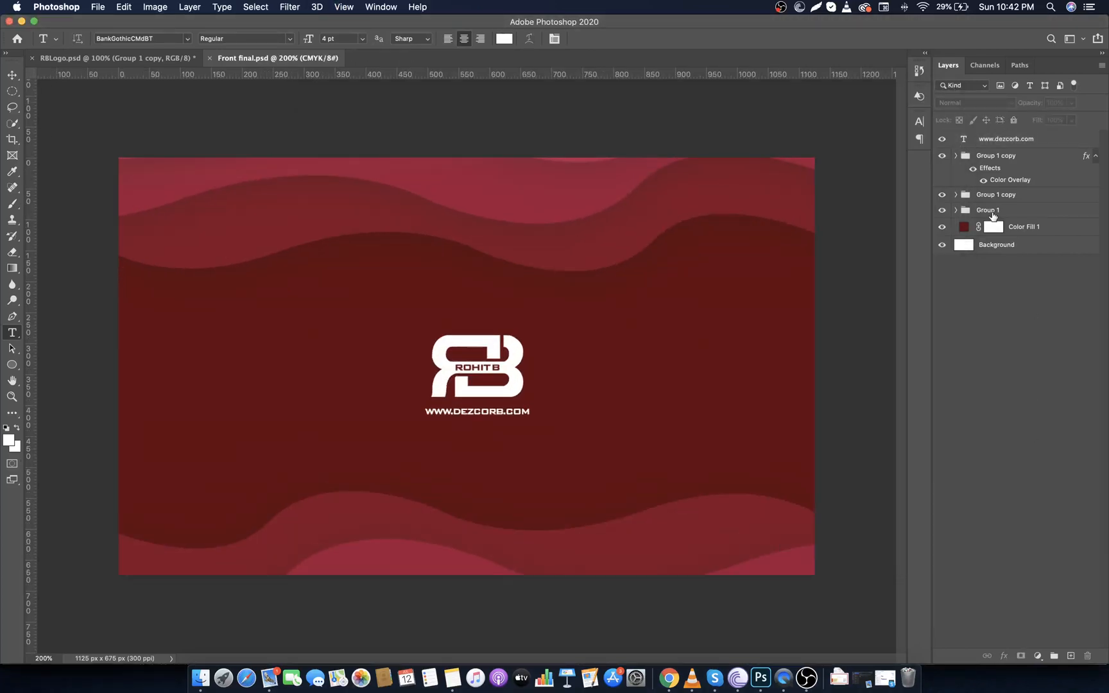
pyautogui.click(986, 211)
pyautogui.click(942, 210)
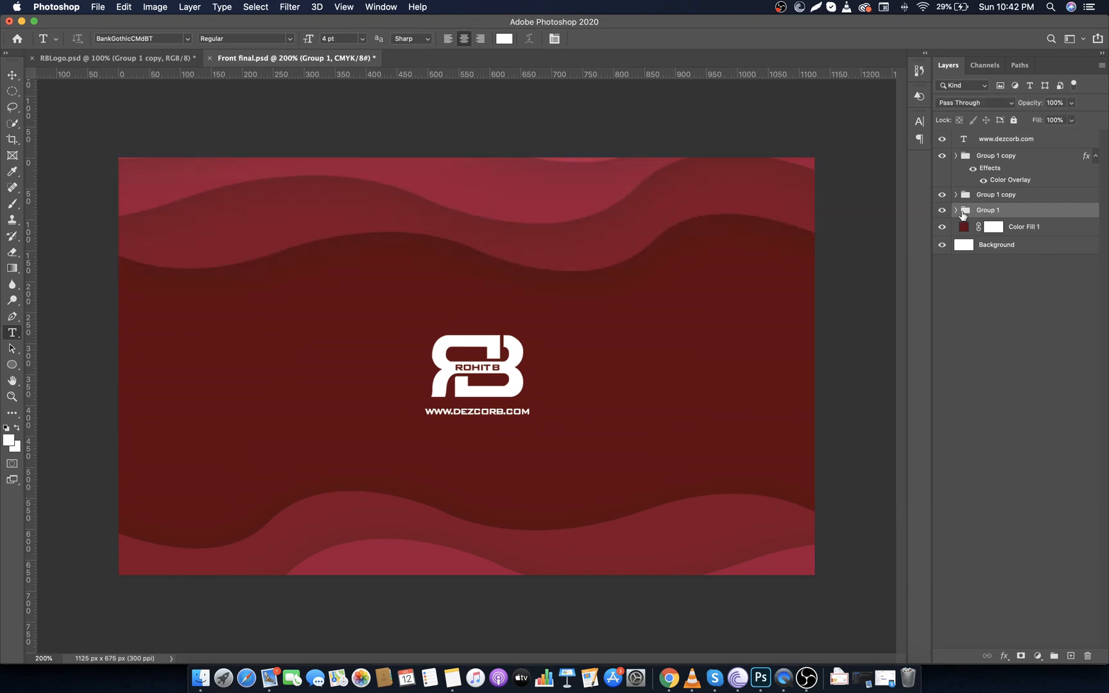
pyautogui.click(125, 7)
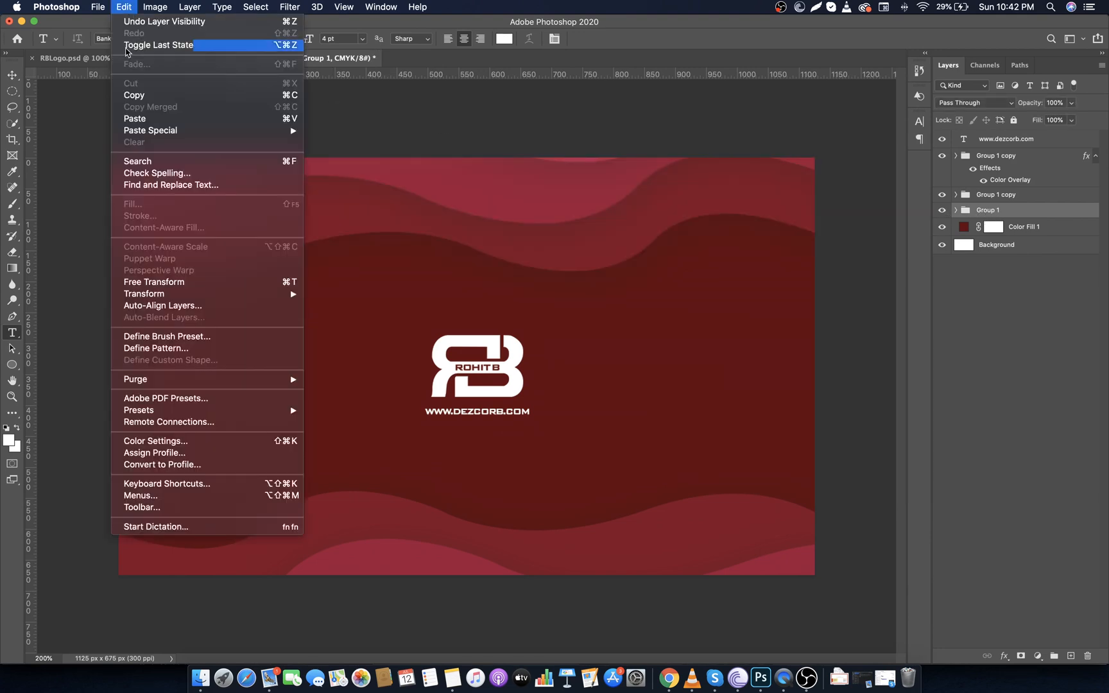
pyautogui.click(189, 285)
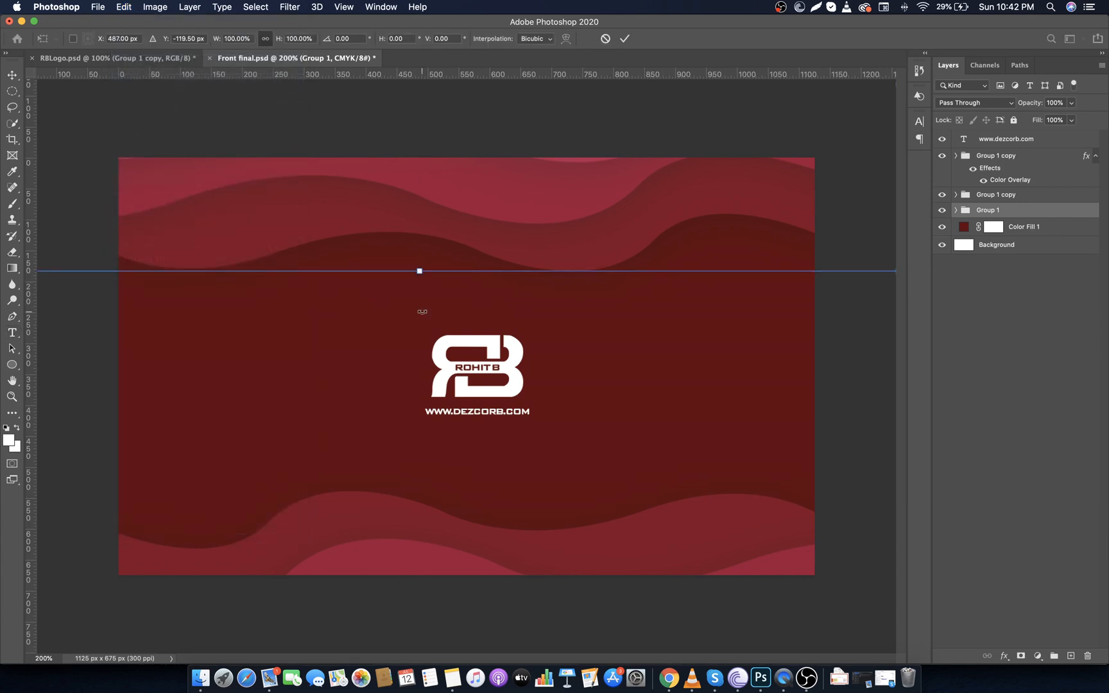
pyautogui.press('super+minus')
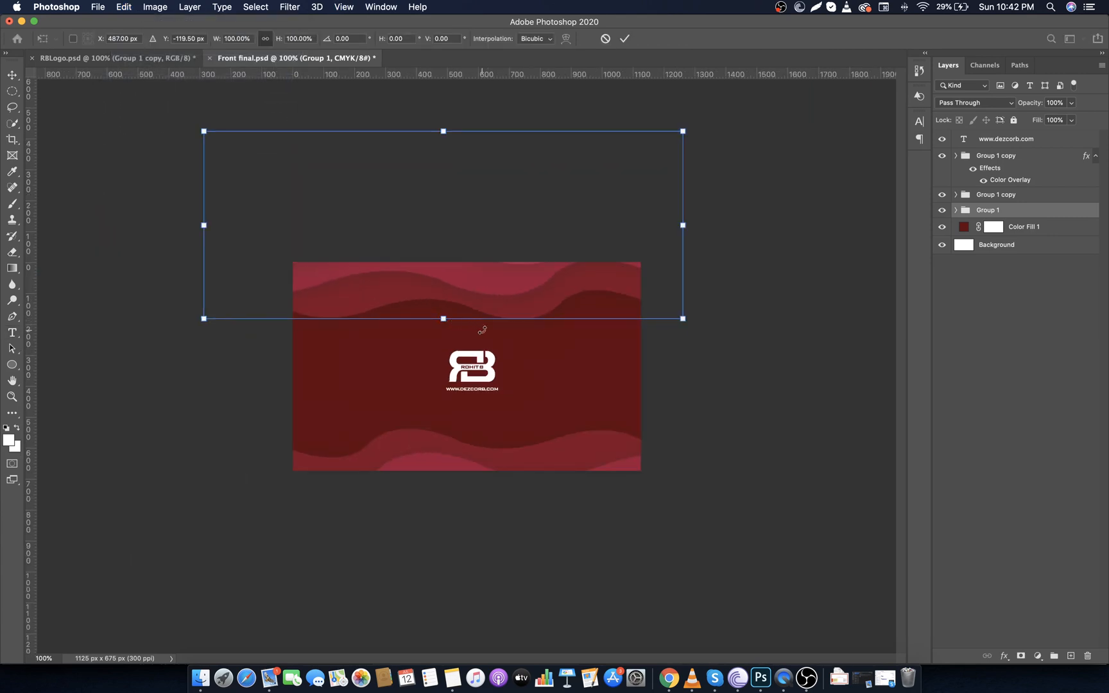
# Step: Rotate the top waves to about -35°, shift them left, commit, then select the bottom wave group
pyautogui.moveTo(492, 334); pyautogui.dragTo(549, 312)
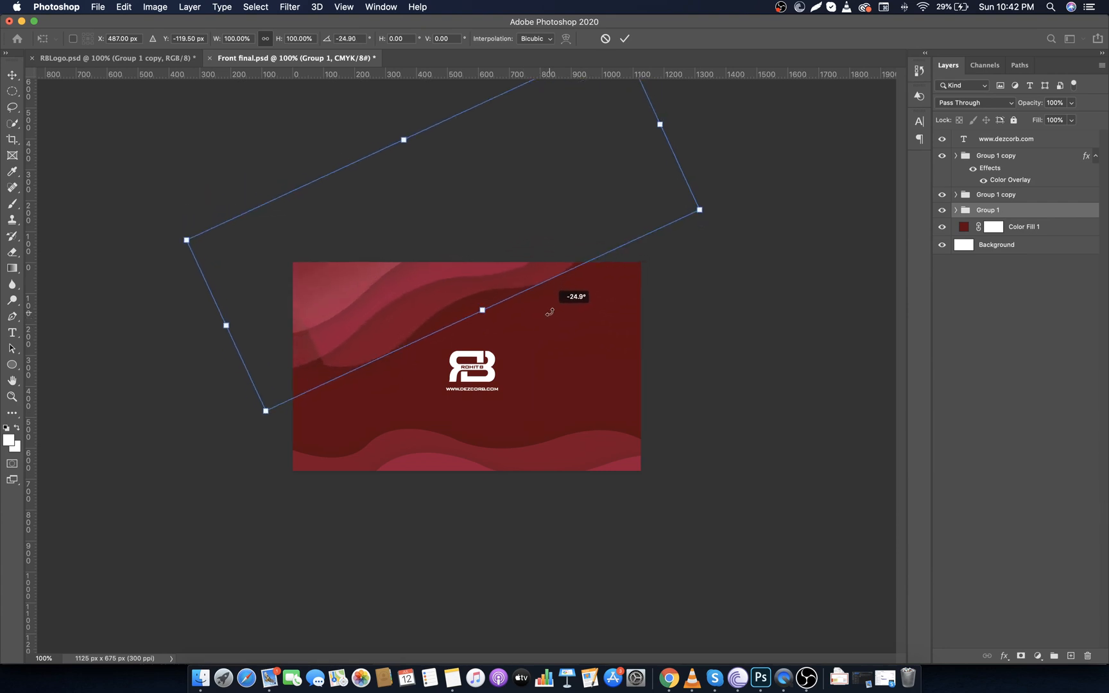
pyautogui.moveTo(549, 313); pyautogui.dragTo(567, 286)
pyautogui.moveTo(484, 268); pyautogui.dragTo(362, 270)
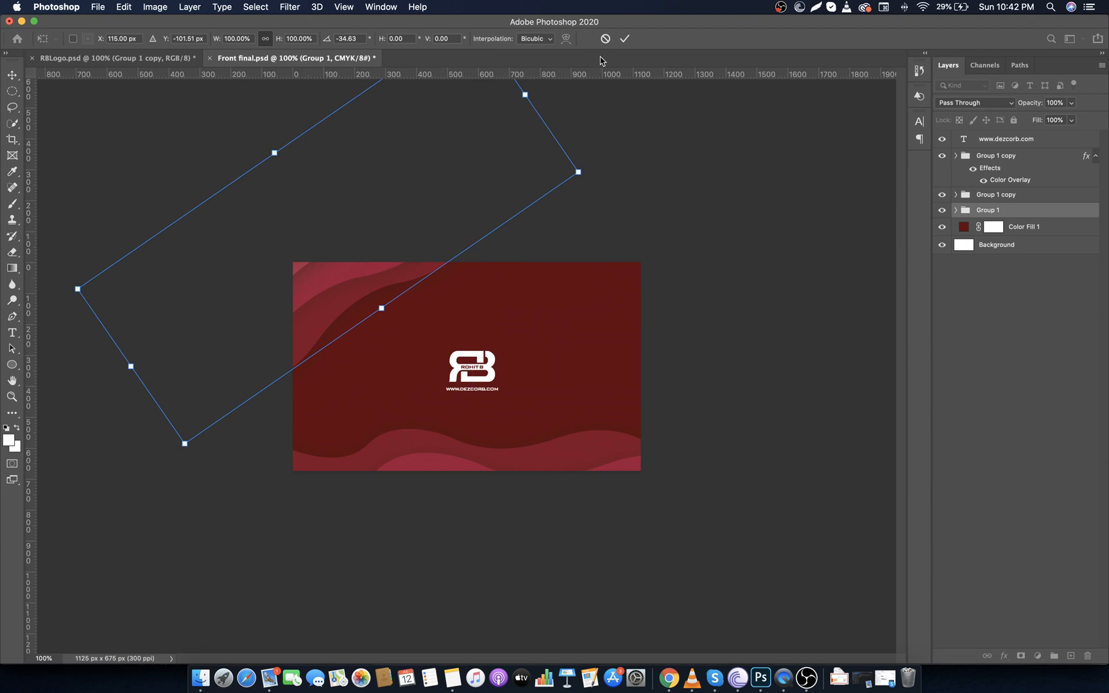
pyautogui.click(625, 39)
pyautogui.click(943, 195)
pyautogui.click(995, 195)
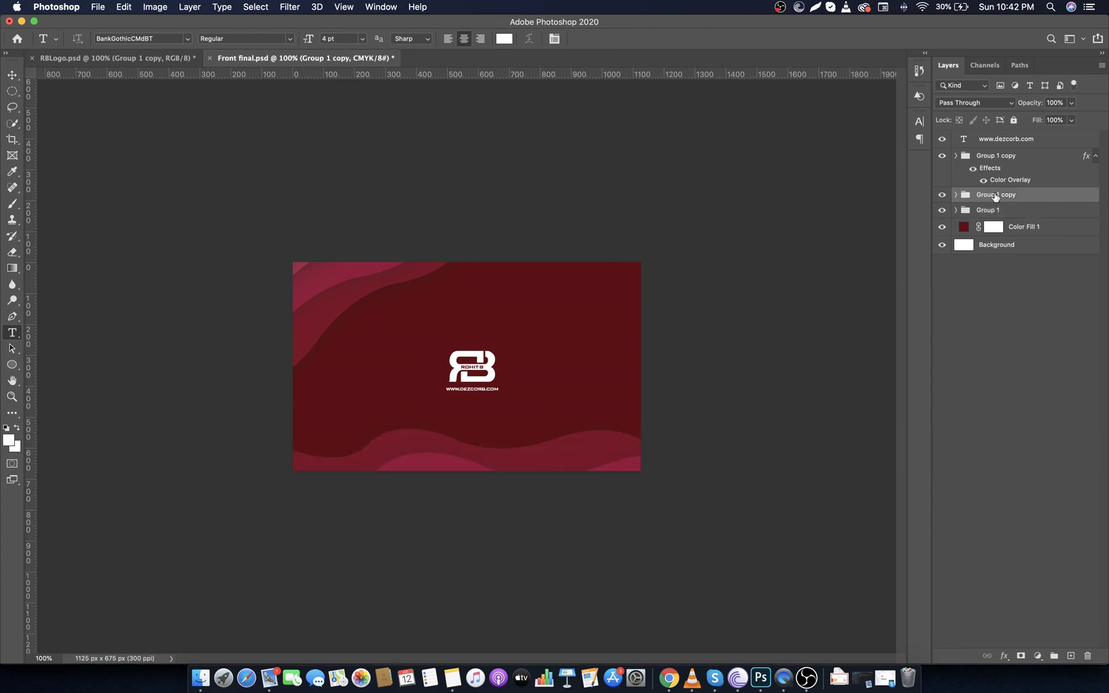
# Step: Free-transform Group 1 copy: rotate about -28°, shift it right into the bottom-right corner and commit
pyautogui.click(123, 7)
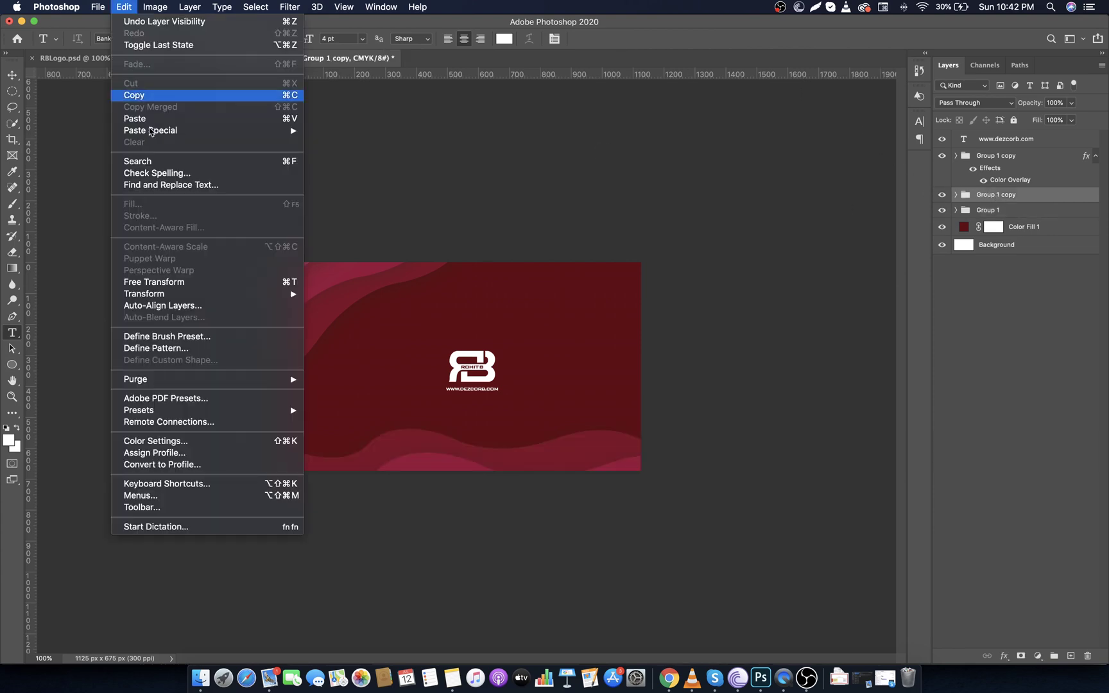
pyautogui.click(188, 282)
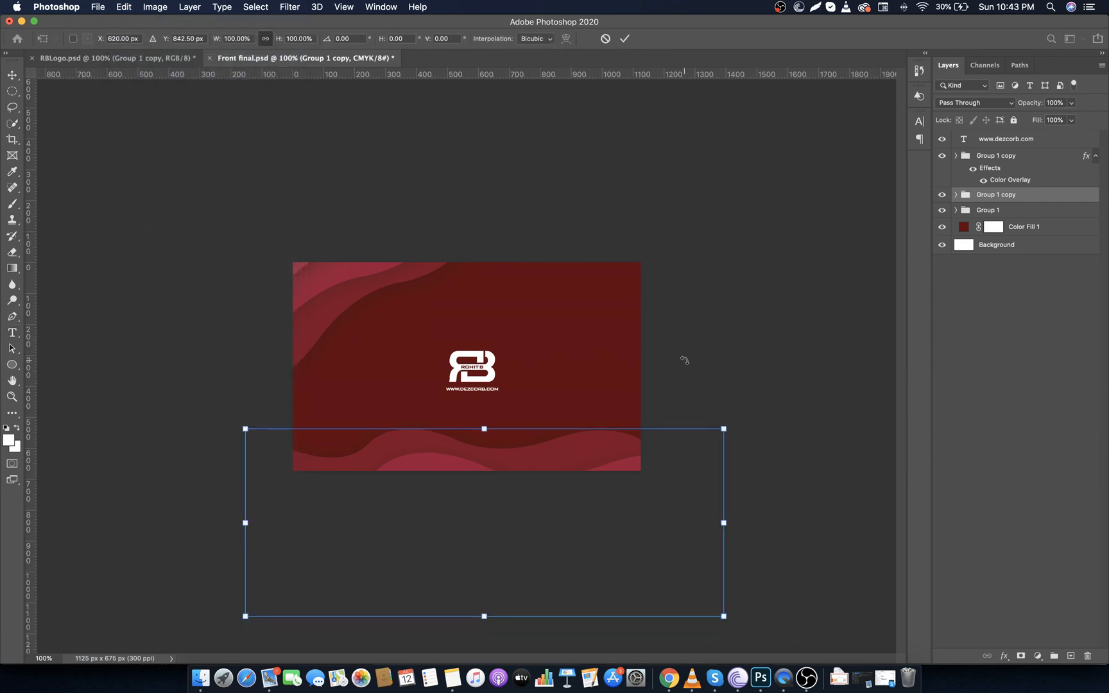
pyautogui.moveTo(684, 360); pyautogui.dragTo(573, 308)
pyautogui.moveTo(537, 436); pyautogui.dragTo(696, 413)
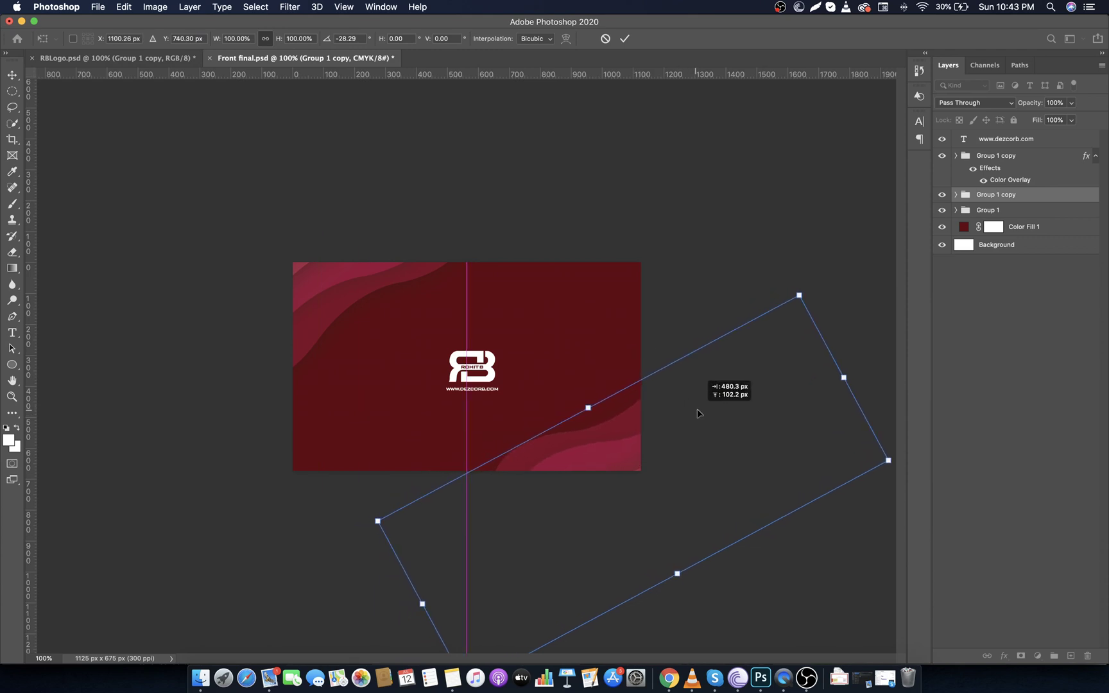
pyautogui.click(625, 39)
pyautogui.press('super+plus')
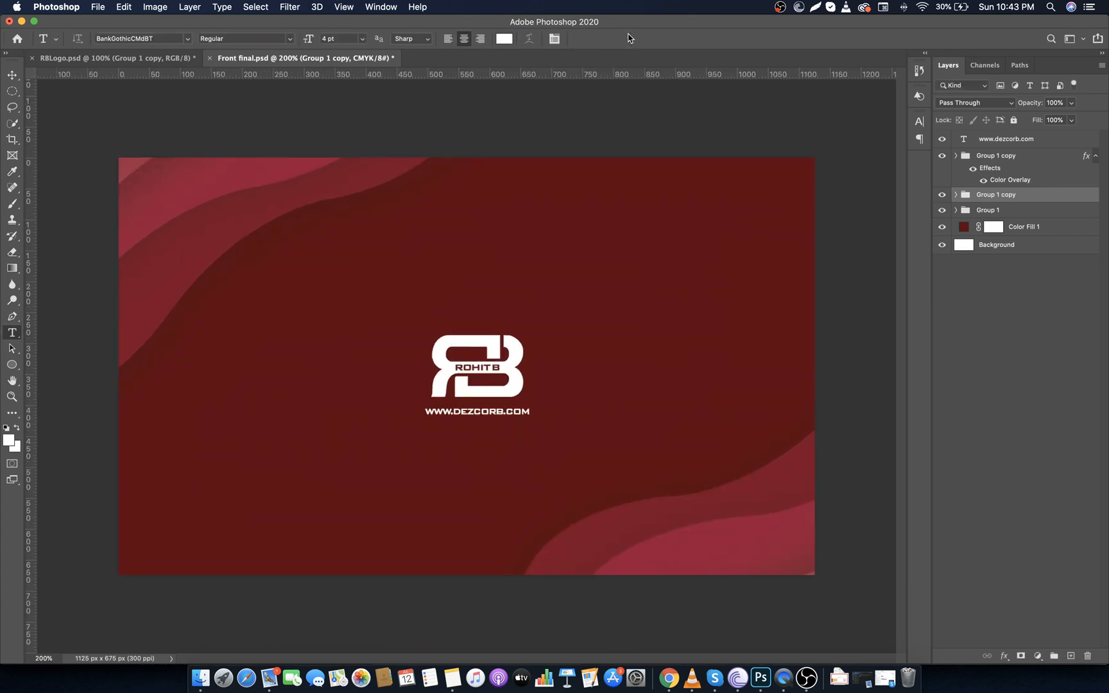
pyautogui.click(1005, 138)
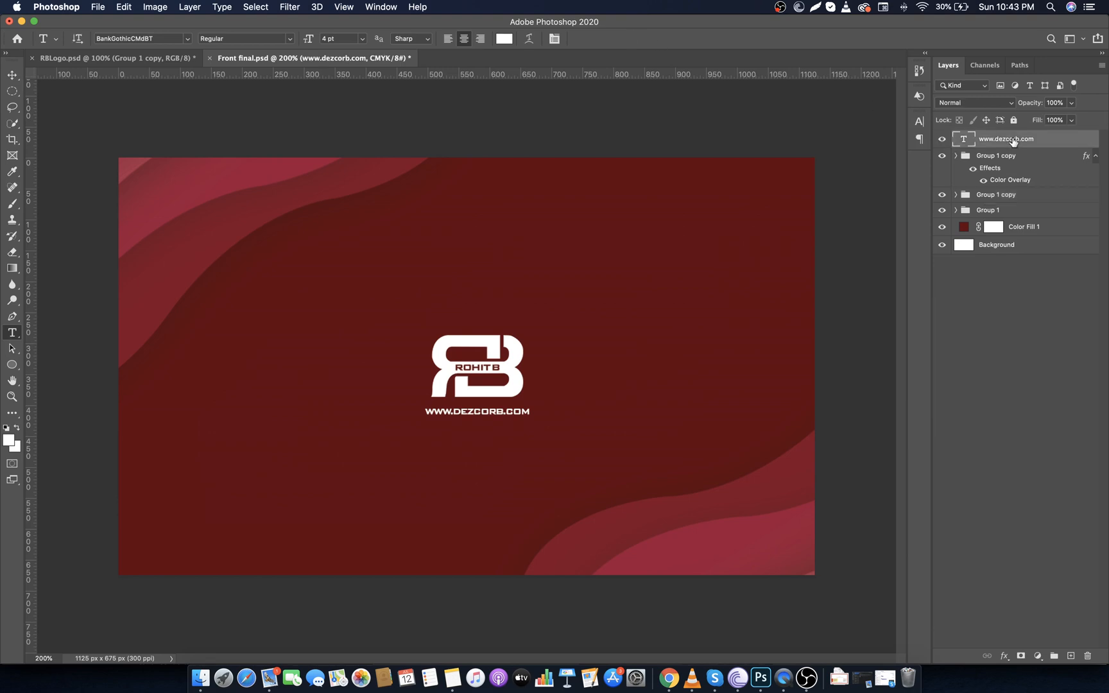
pyautogui.rightClick(1008, 141)
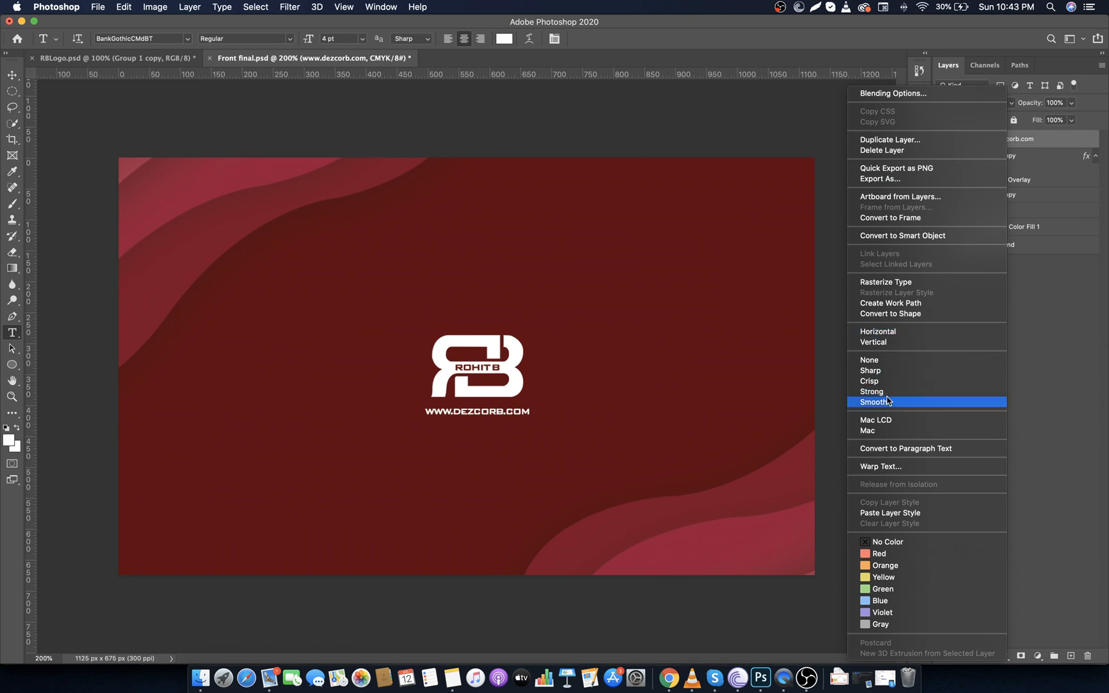
pyautogui.click(899, 151)
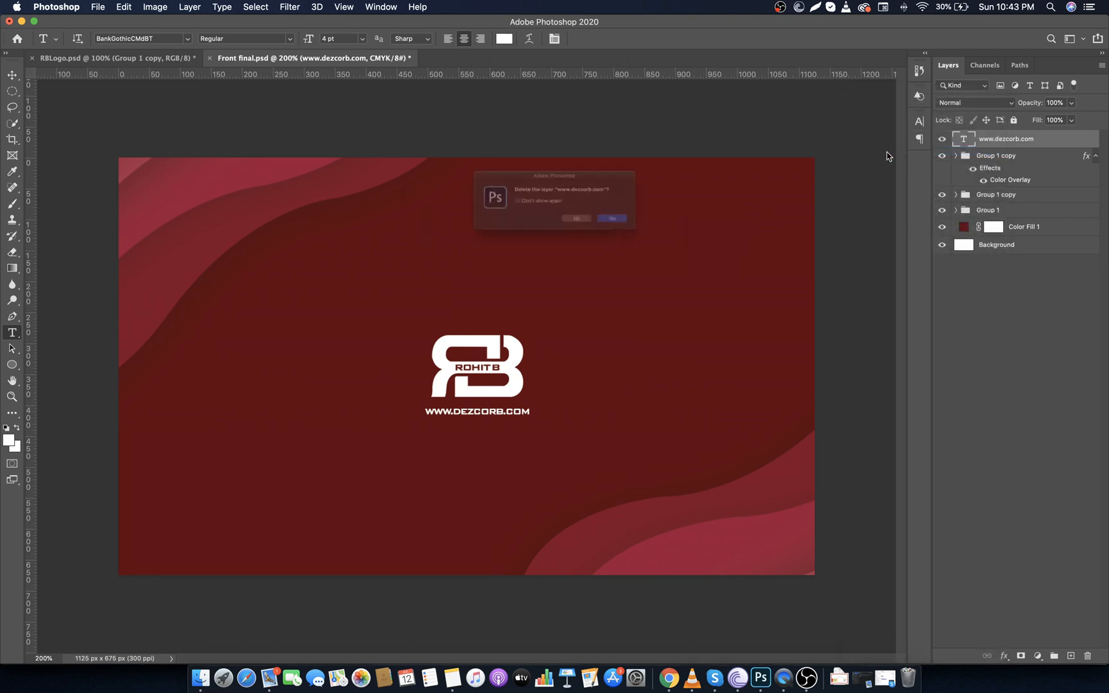
pyautogui.click(650, 230)
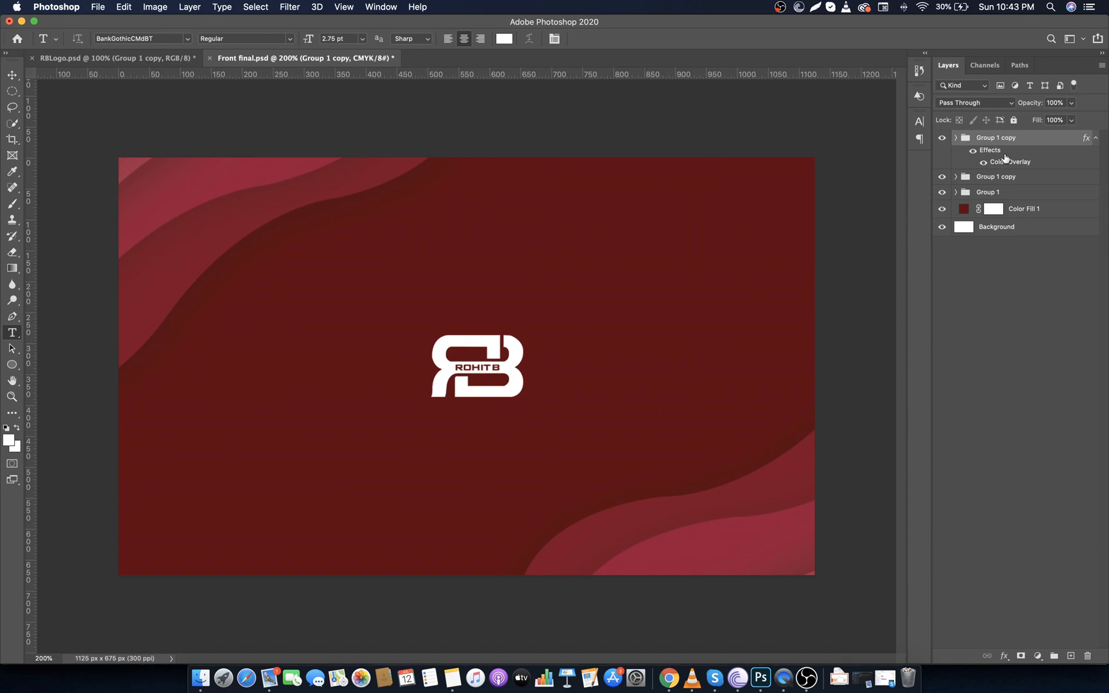
# Step: Drag the RB logo from the centre to the right side of the card
pyautogui.click(13, 76)
pyautogui.moveTo(469, 365); pyautogui.dragTo(672, 368)
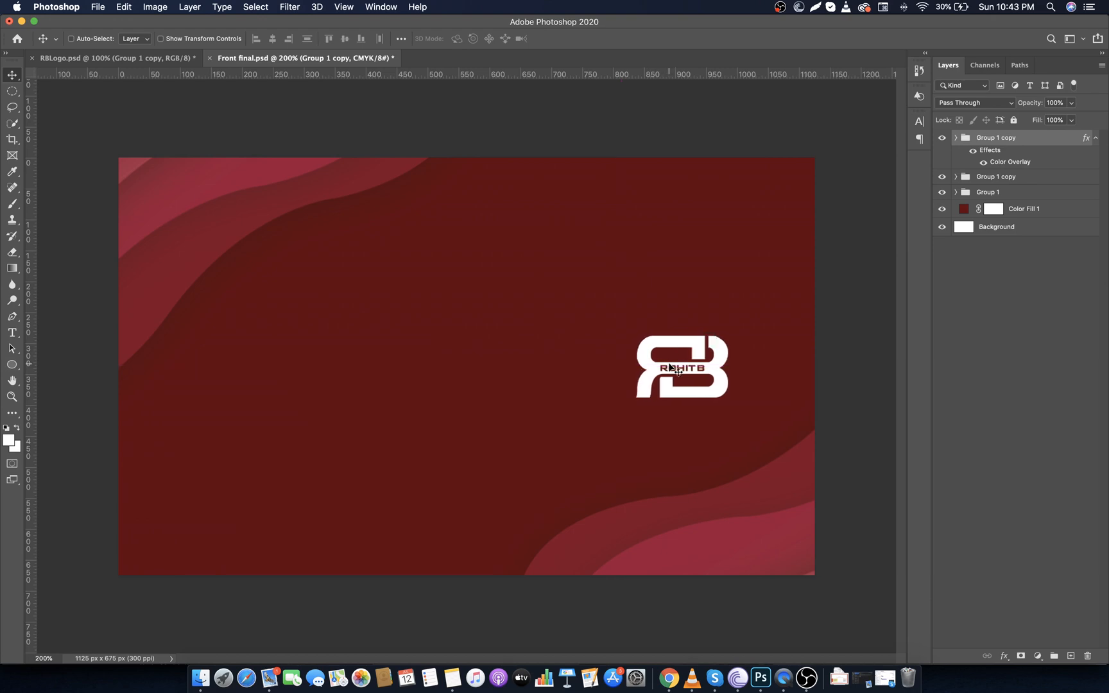
pyautogui.hotkey('ctrl', '+')
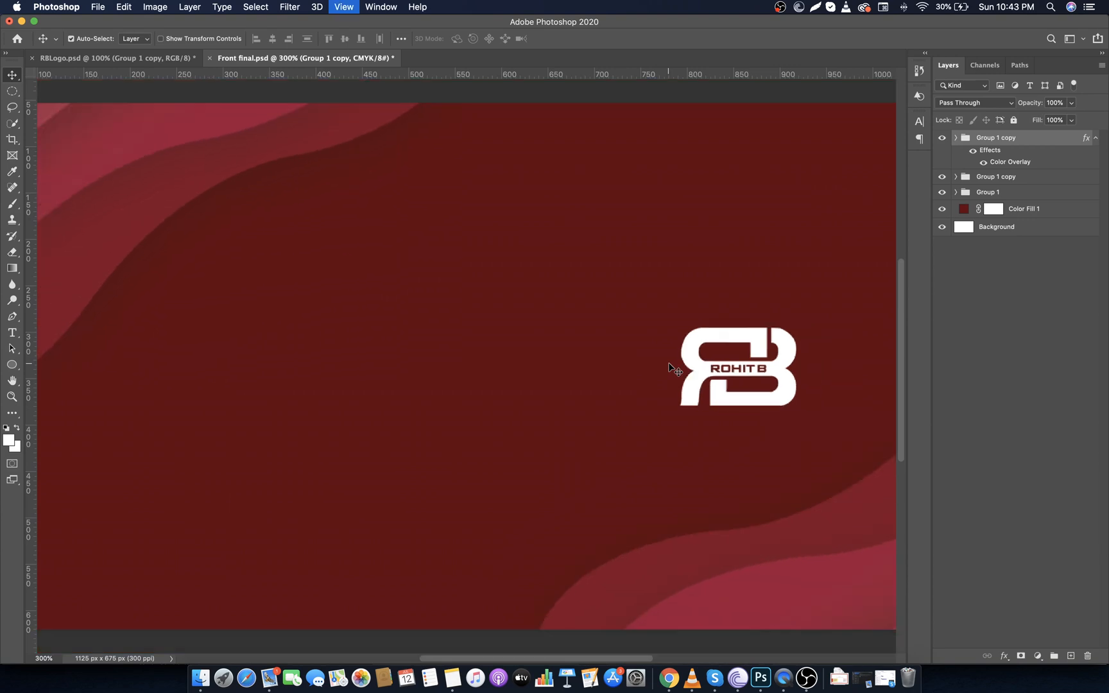
pyautogui.hotkey('ctrl', '-')
pyautogui.click(12, 333)
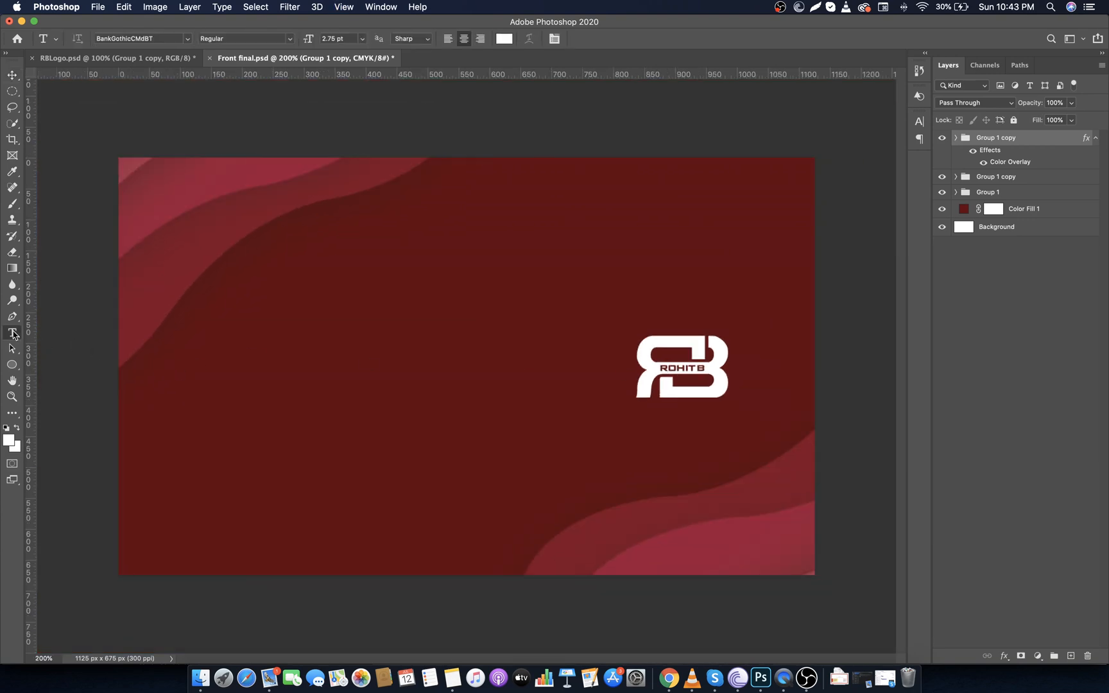
pyautogui.click(249, 286)
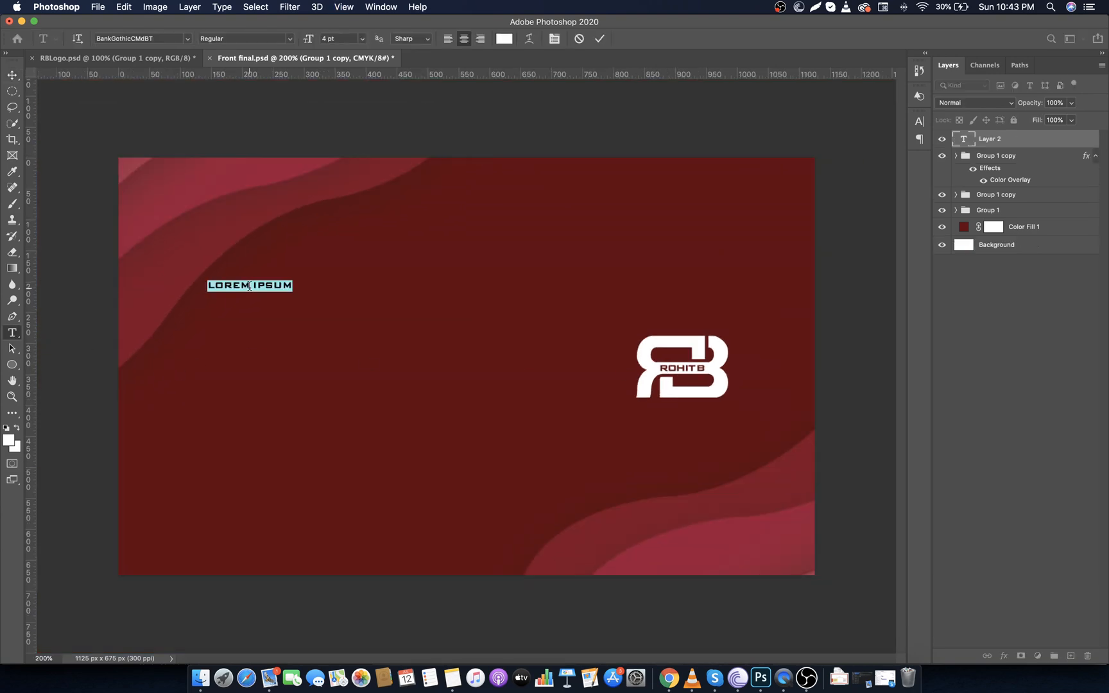
pyautogui.moveTo(295, 285); pyautogui.dragTo(177, 288)
pyautogui.click(345, 39)
pyautogui.write('10')
pyautogui.press('Return')
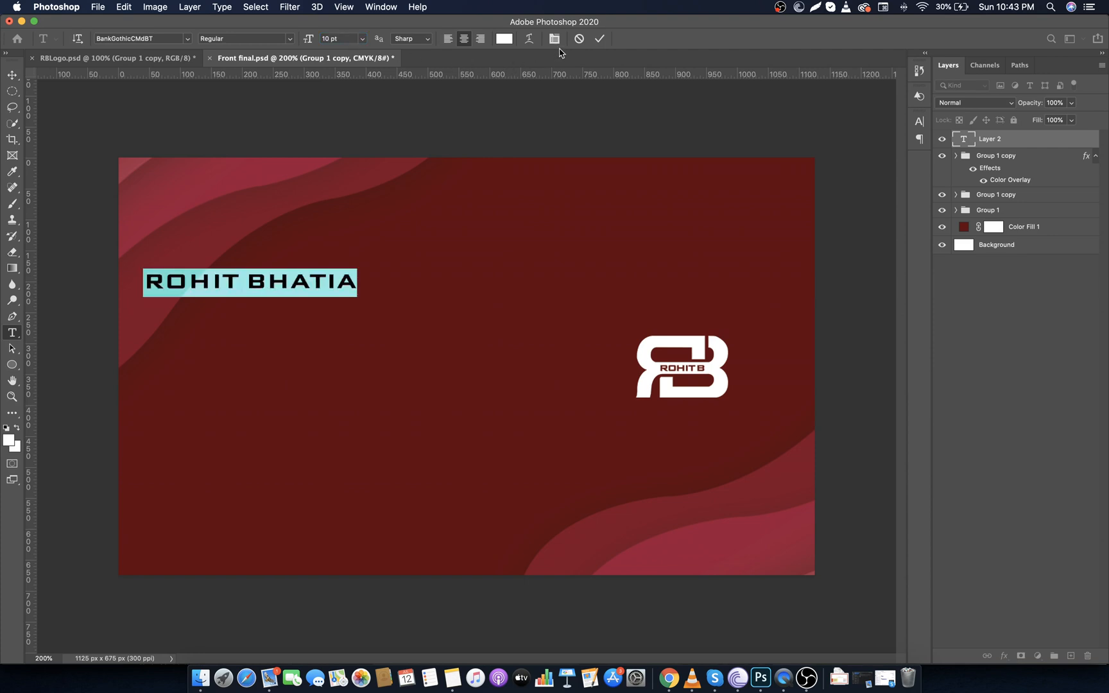
pyautogui.click(599, 38)
pyautogui.click(11, 76)
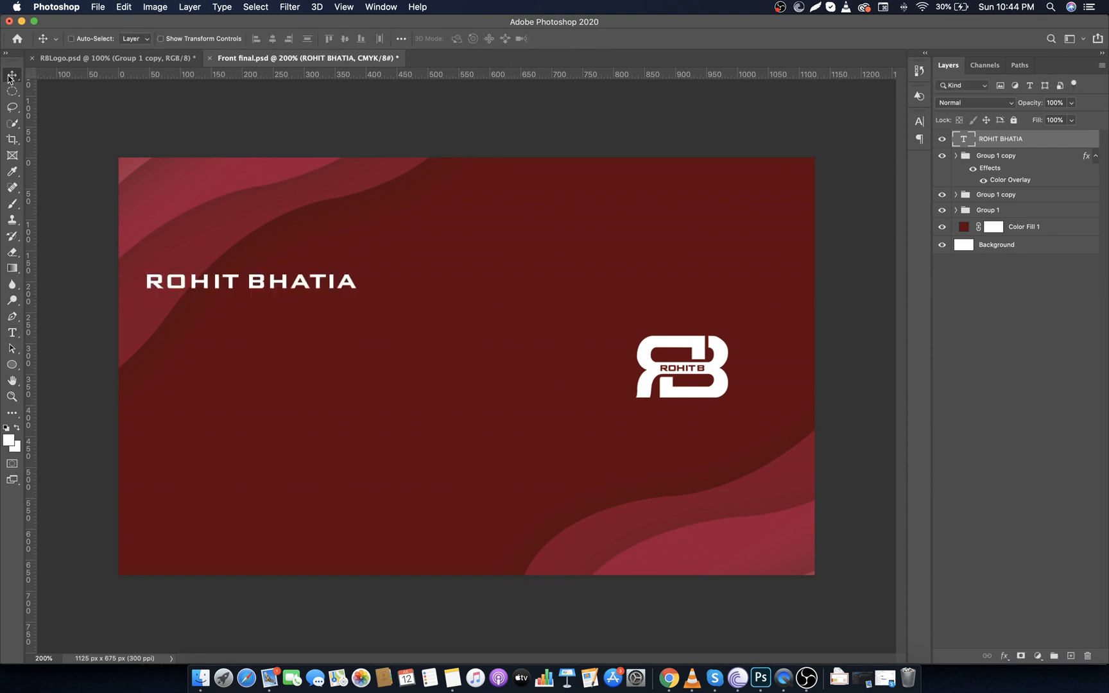
pyautogui.moveTo(306, 277); pyautogui.dragTo(403, 276)
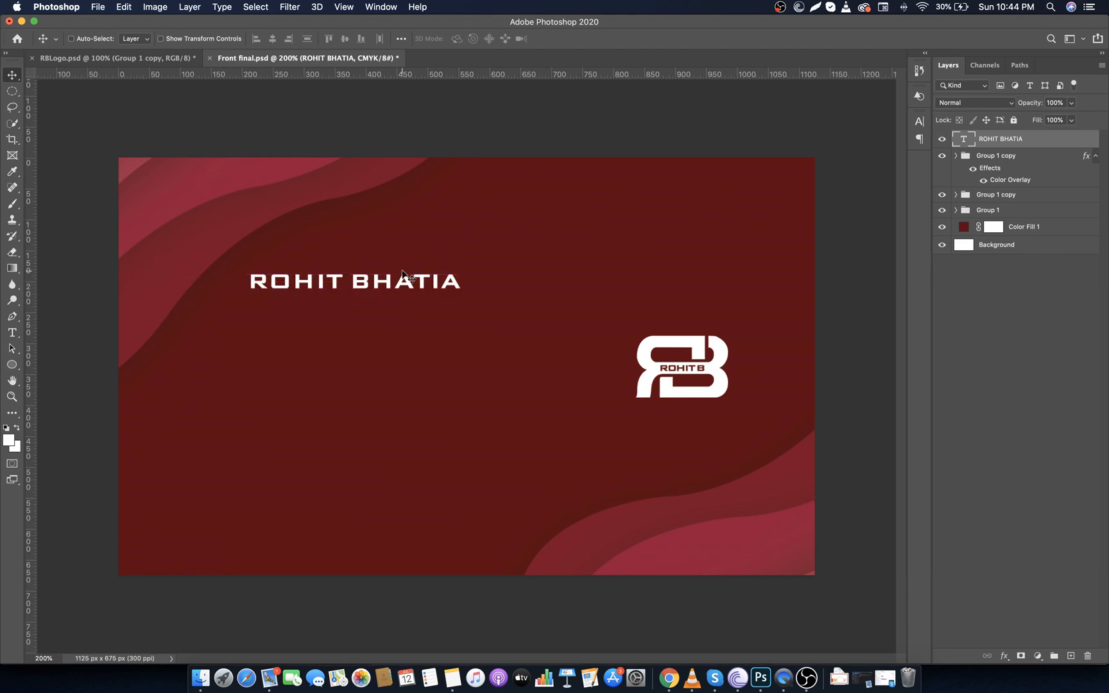
pyautogui.click(13, 333)
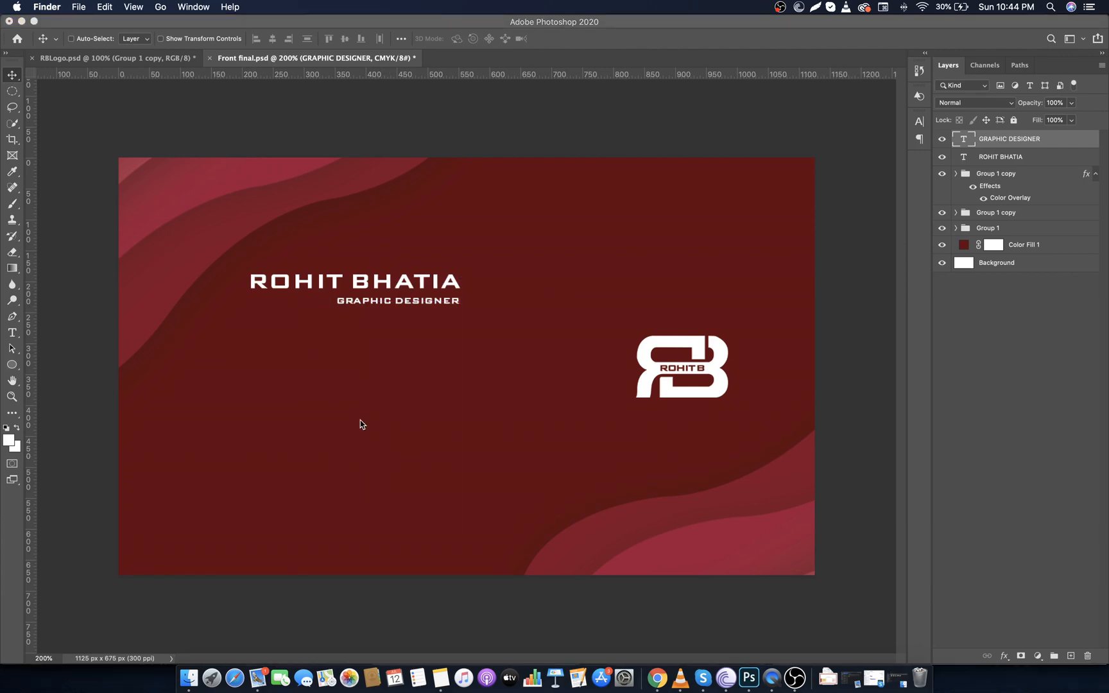
# Step: Drag the four contact icon PNGs from Finder onto the card and commit the location and message icons
pyautogui.click(189, 678)
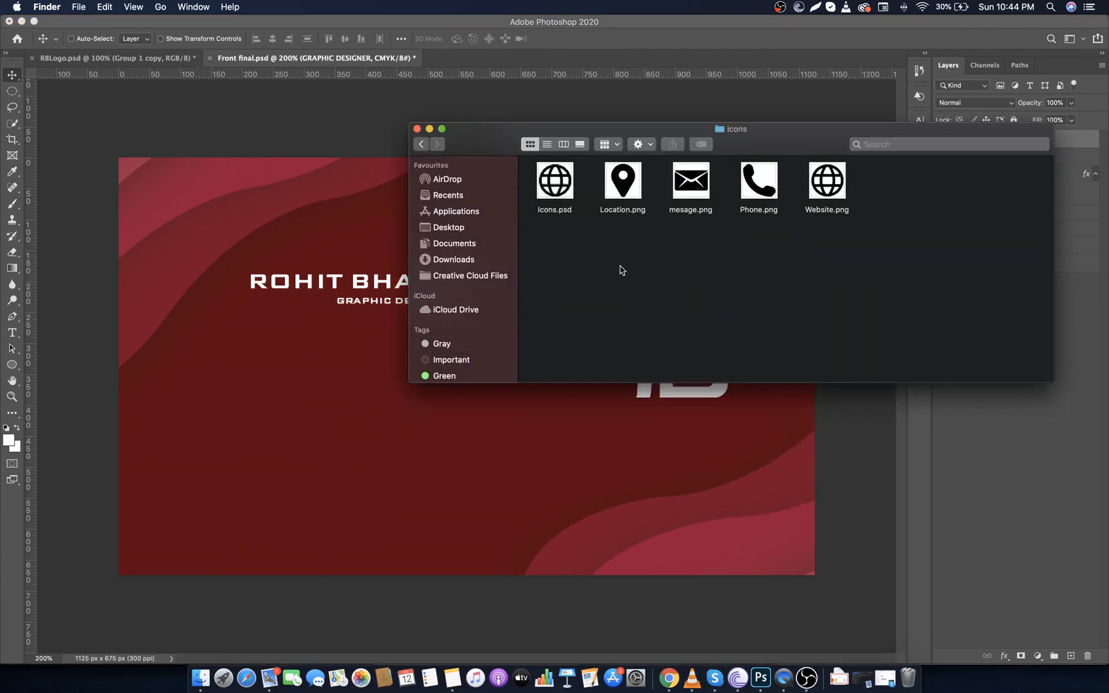
pyautogui.moveTo(652, 238)
pyautogui.mouseDown()
pyautogui.moveTo(838, 178)
pyautogui.moveTo(379, 332)
pyautogui.mouseUp()
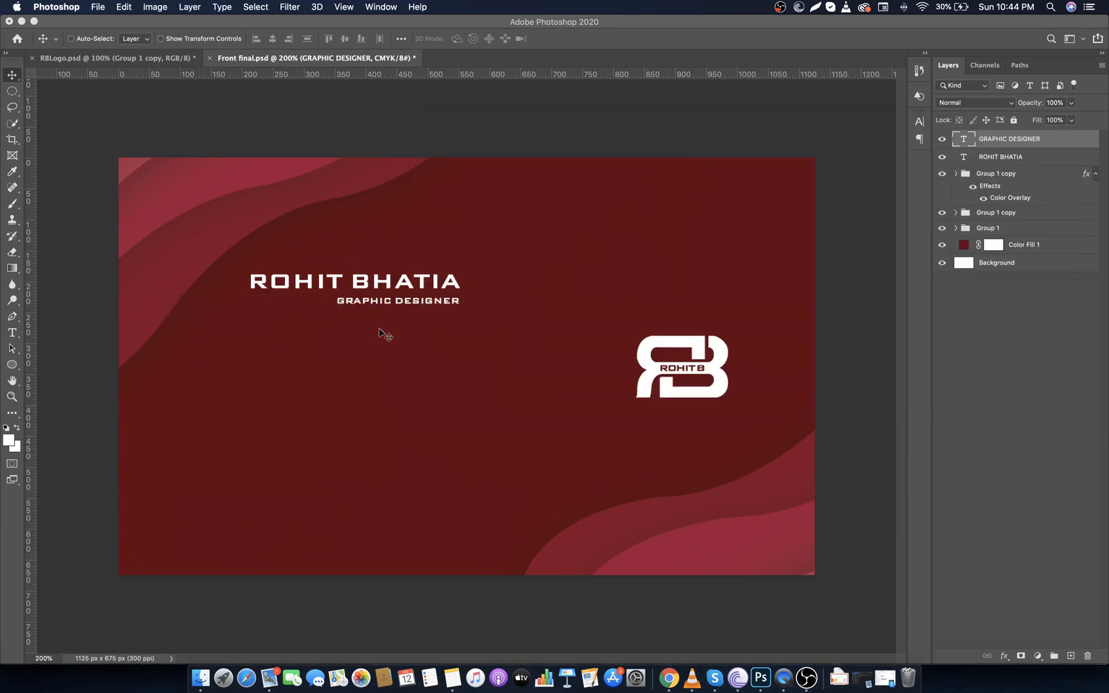
pyautogui.click(581, 38)
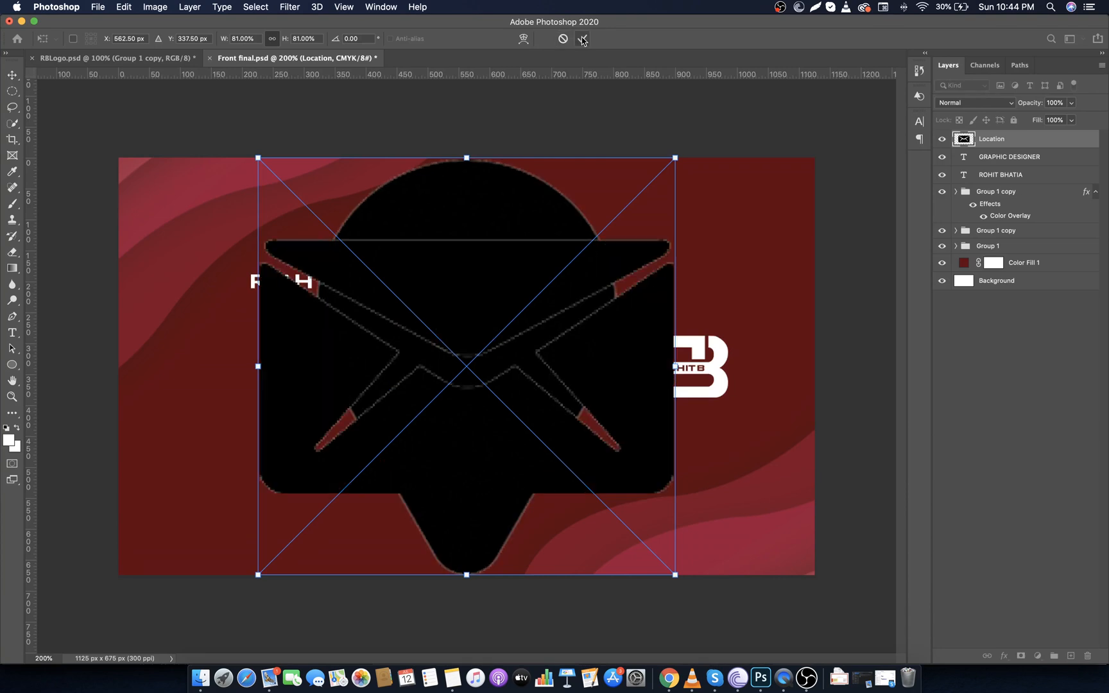
pyautogui.click(582, 38)
# Step: Commit the website icon, then group the four icon layers and rename the group ICONS
pyautogui.click(582, 38)
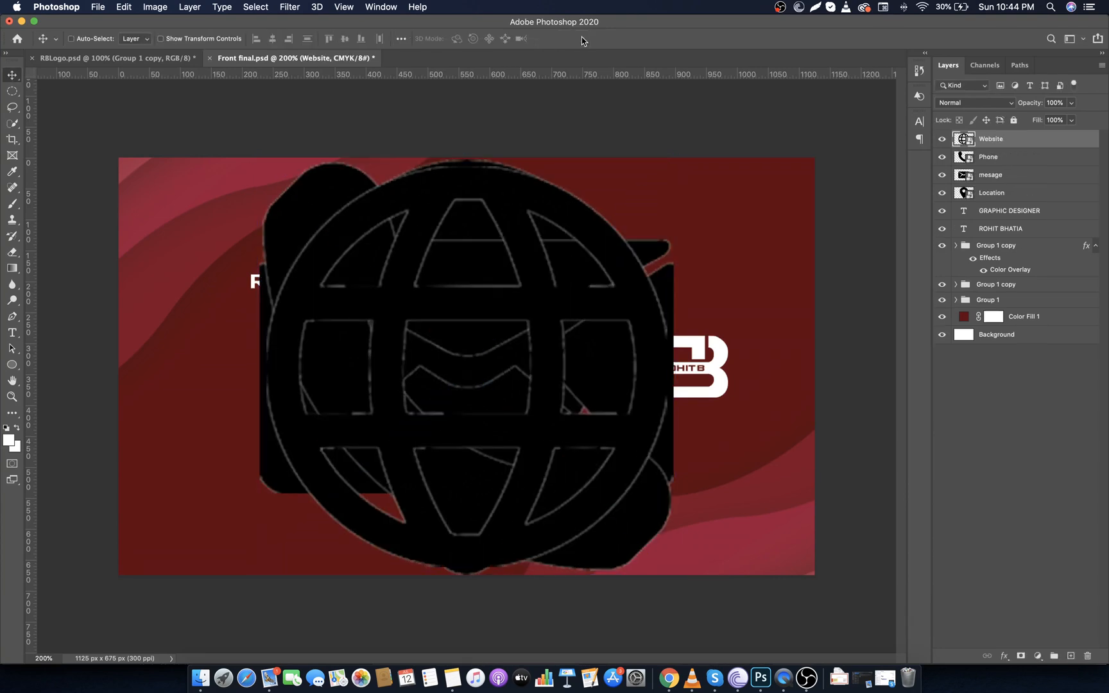
pyautogui.keyDown('shift'); pyautogui.click(992, 193); pyautogui.keyUp('shift')
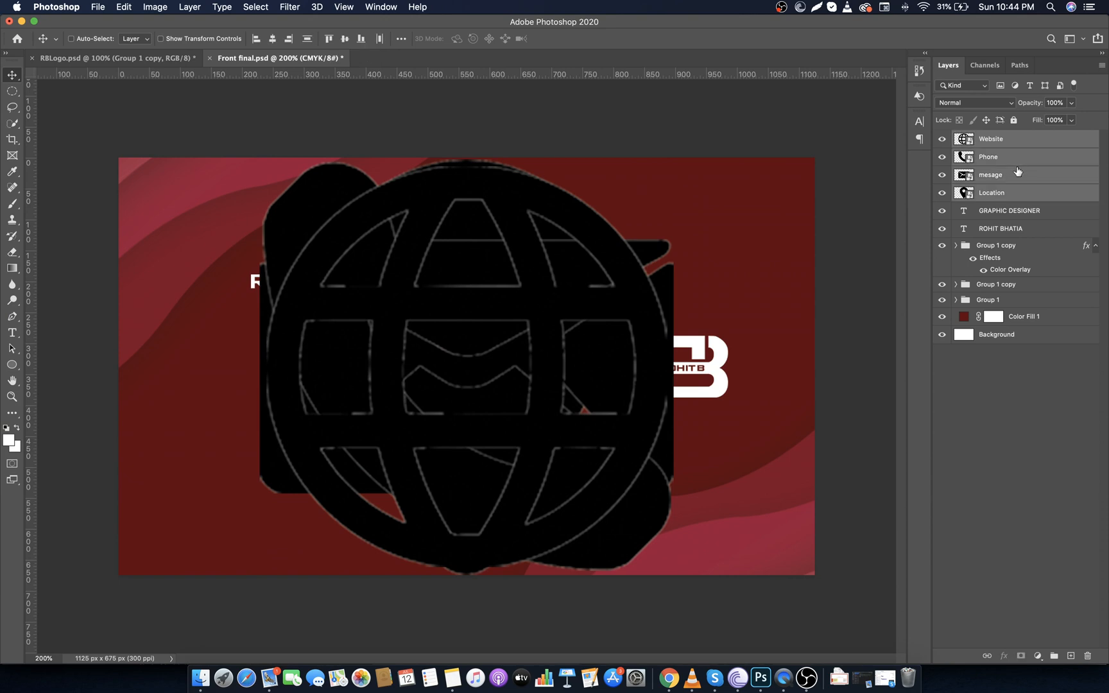
pyautogui.press('super+g')
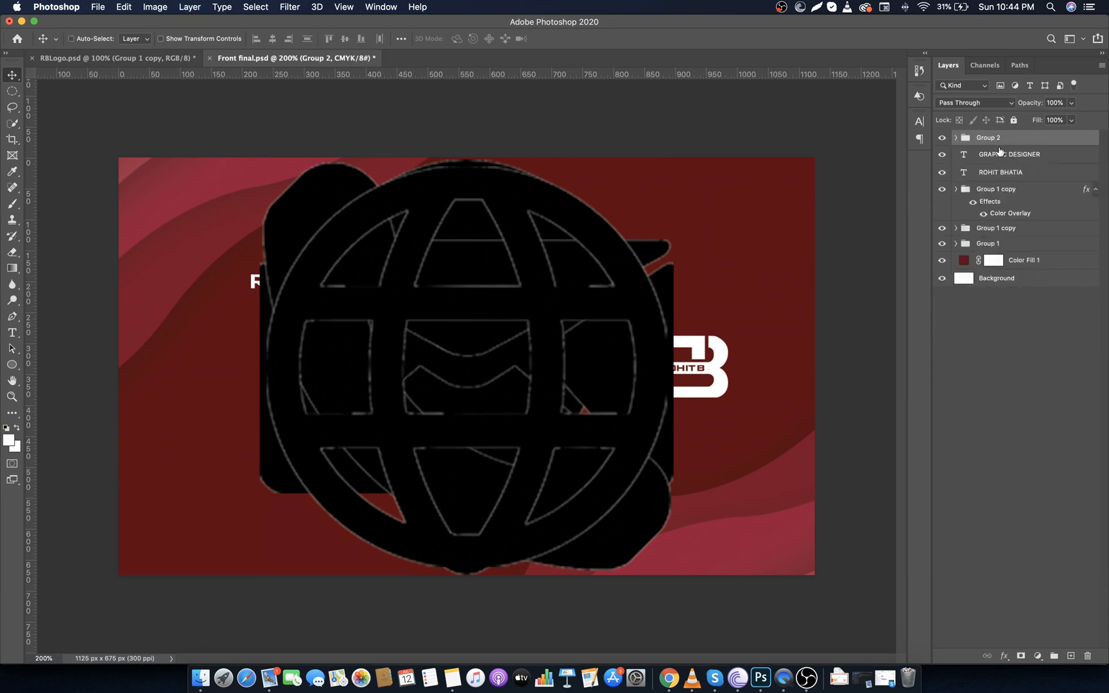
pyautogui.doubleClick(987, 138)
pyautogui.write('CONS')
pyautogui.press('Return')
pyautogui.click(127, 11)
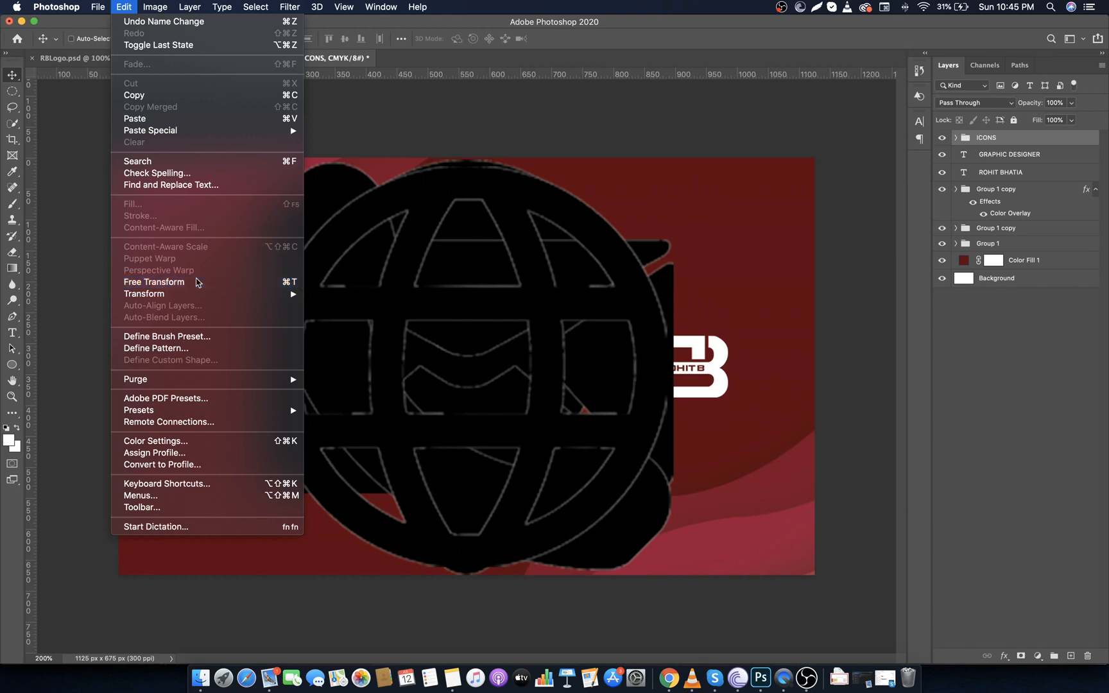
# Step: Free Transform the ICONS group down to a tiny cluster near the card's centre and commit
pyautogui.click(196, 282)
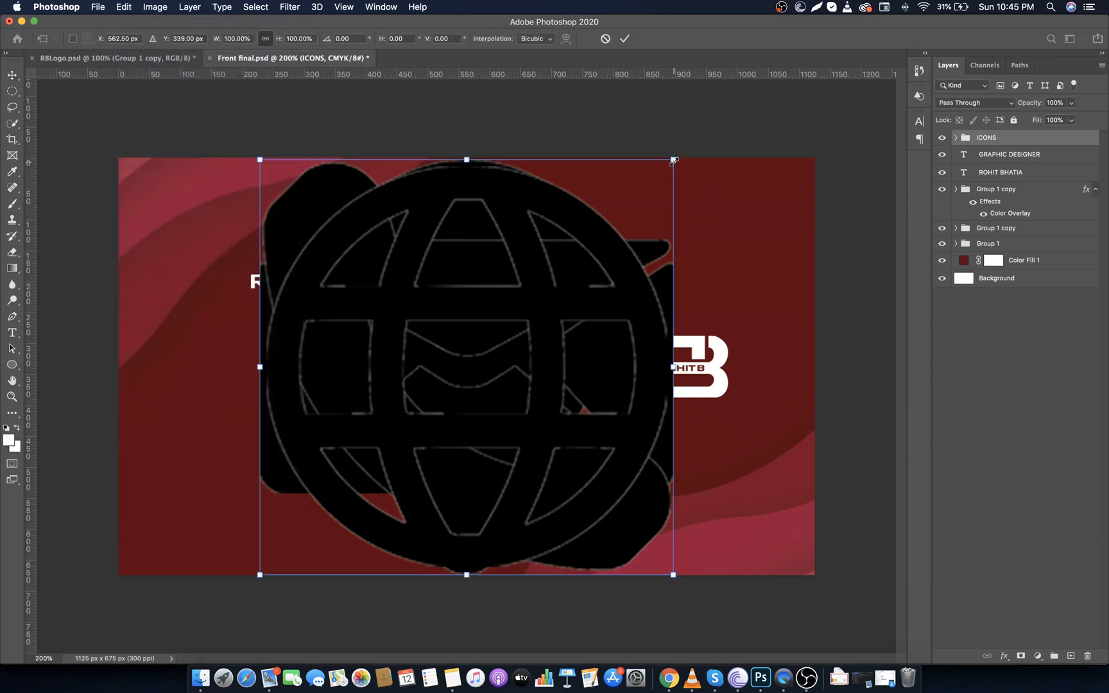
pyautogui.moveTo(673, 160); pyautogui.dragTo(467, 351)
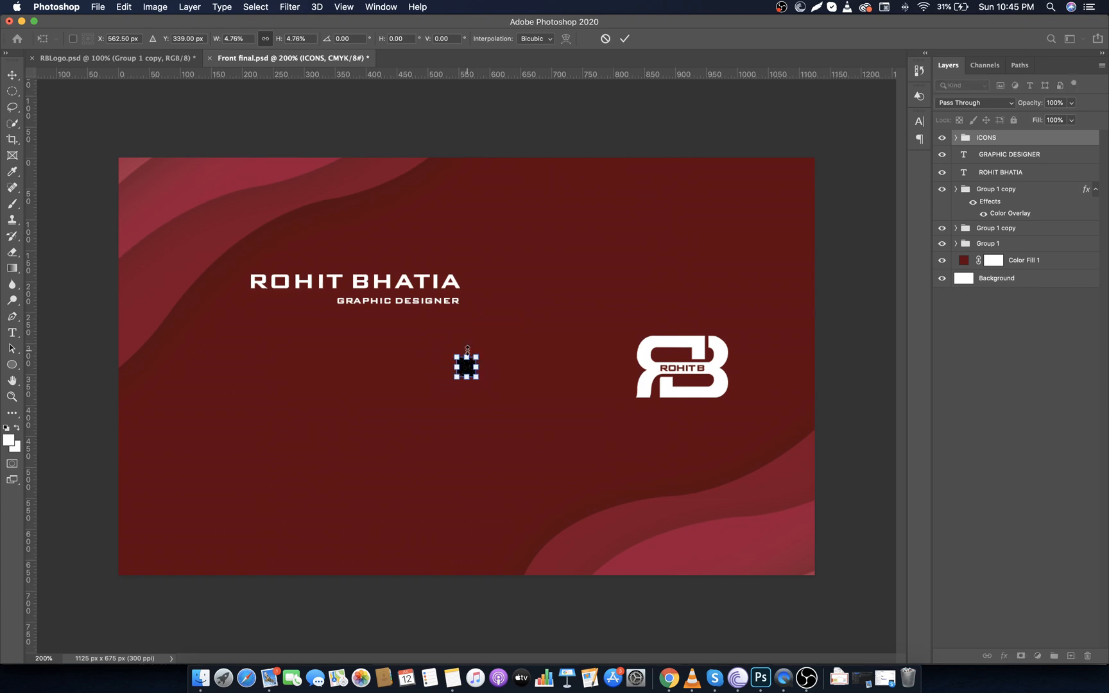
pyautogui.click(624, 38)
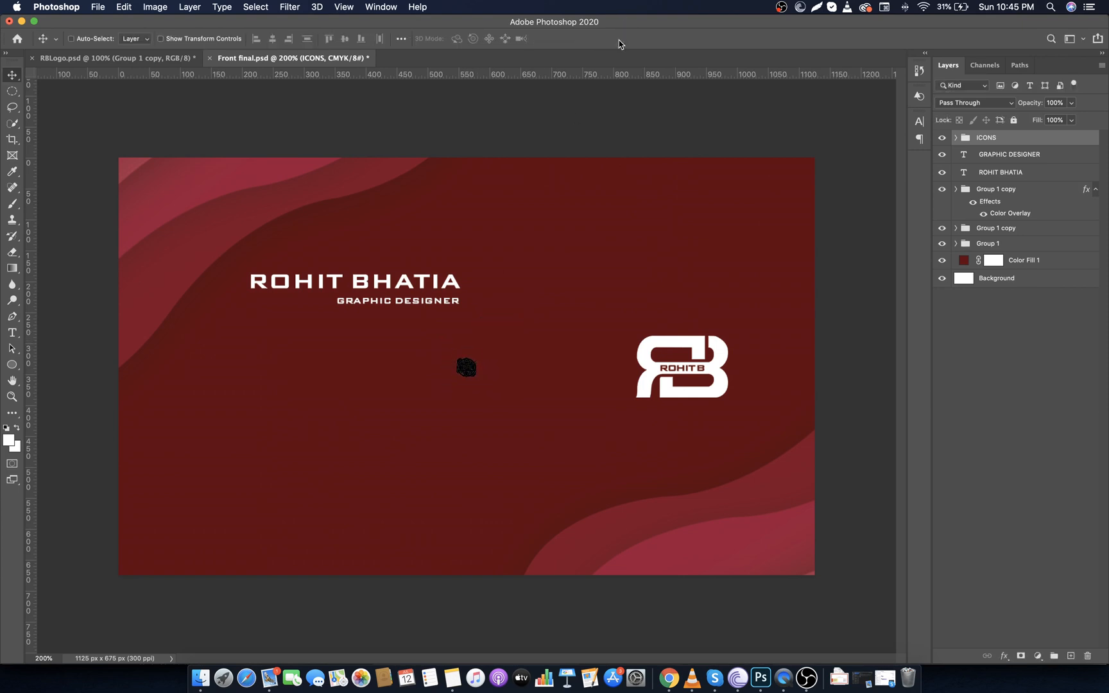
# Step: Move the phone, envelope, globe and location icons into a vertical column on the left under the title
pyautogui.click(955, 138)
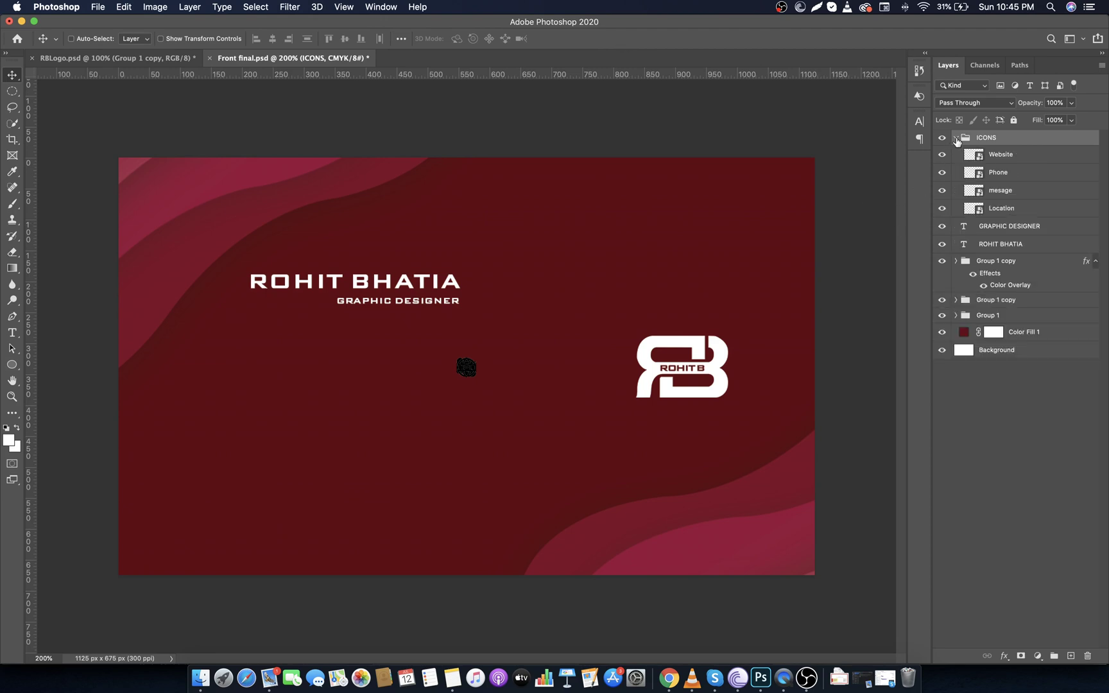
pyautogui.click(1001, 172)
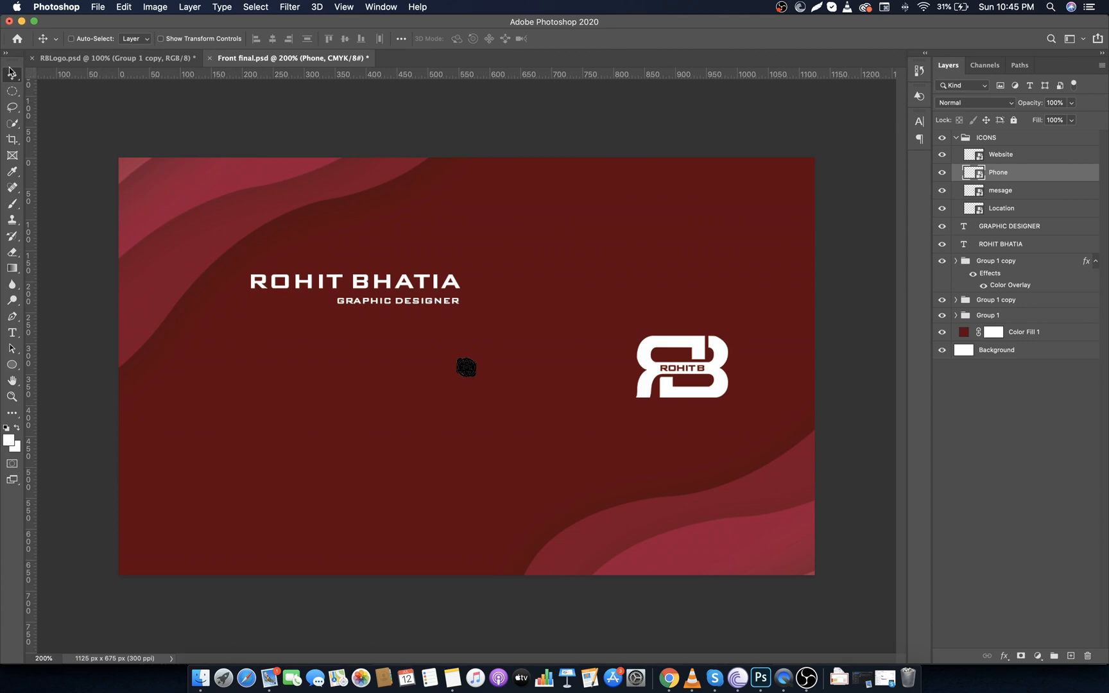
pyautogui.moveTo(466, 367)
pyautogui.mouseDown()
pyautogui.moveTo(273, 379)
pyautogui.moveTo(272, 358)
pyautogui.mouseUp()
pyautogui.click(1005, 191)
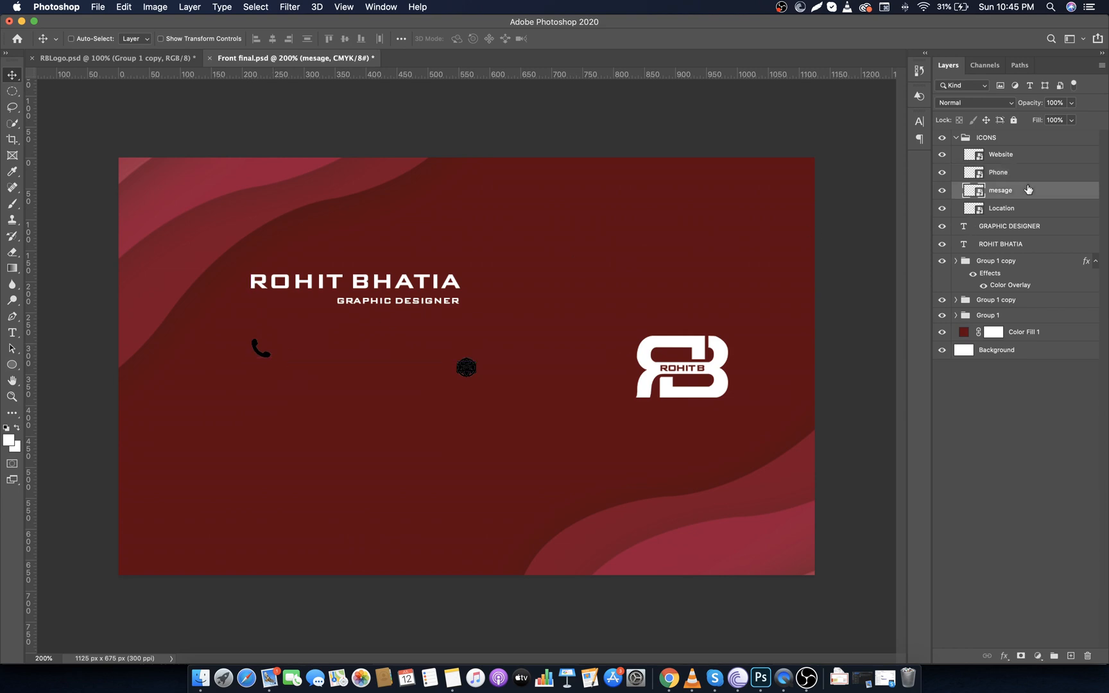
pyautogui.moveTo(465, 367); pyautogui.dragTo(261, 392)
pyautogui.click(1001, 155)
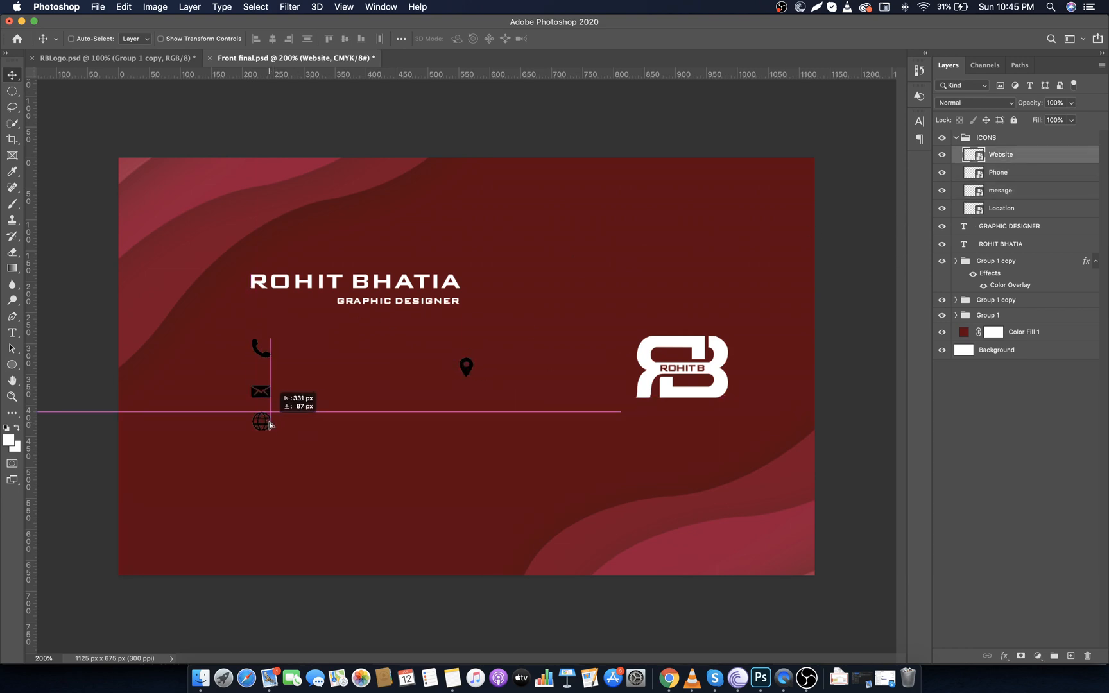
pyautogui.moveTo(466, 367); pyautogui.dragTo(261, 438)
pyautogui.moveTo(465, 367); pyautogui.dragTo(266, 480)
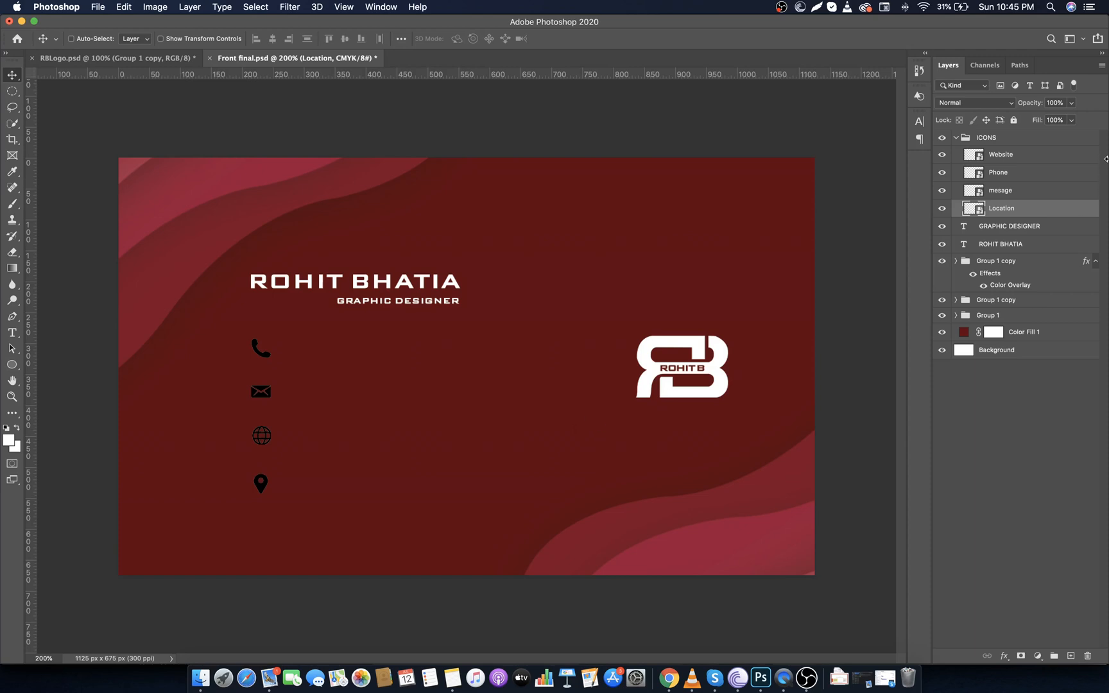
pyautogui.click(1009, 138)
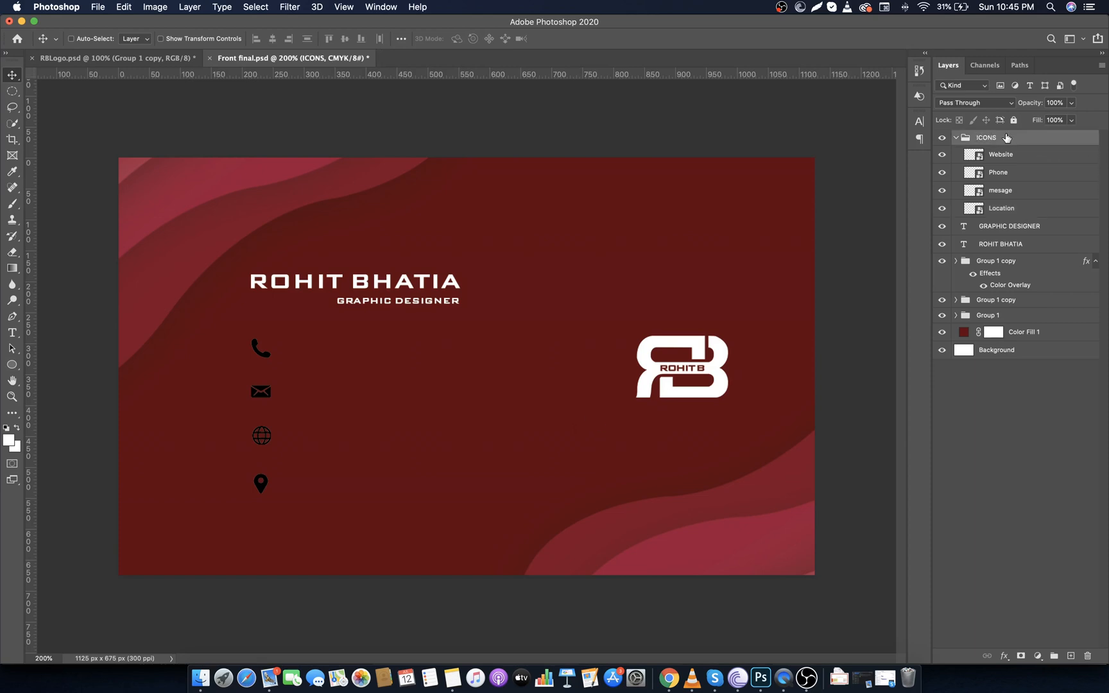
# Step: Add a white Color Overlay layer style to the ICONS group so all four icons turn white
pyautogui.rightClick(1006, 137)
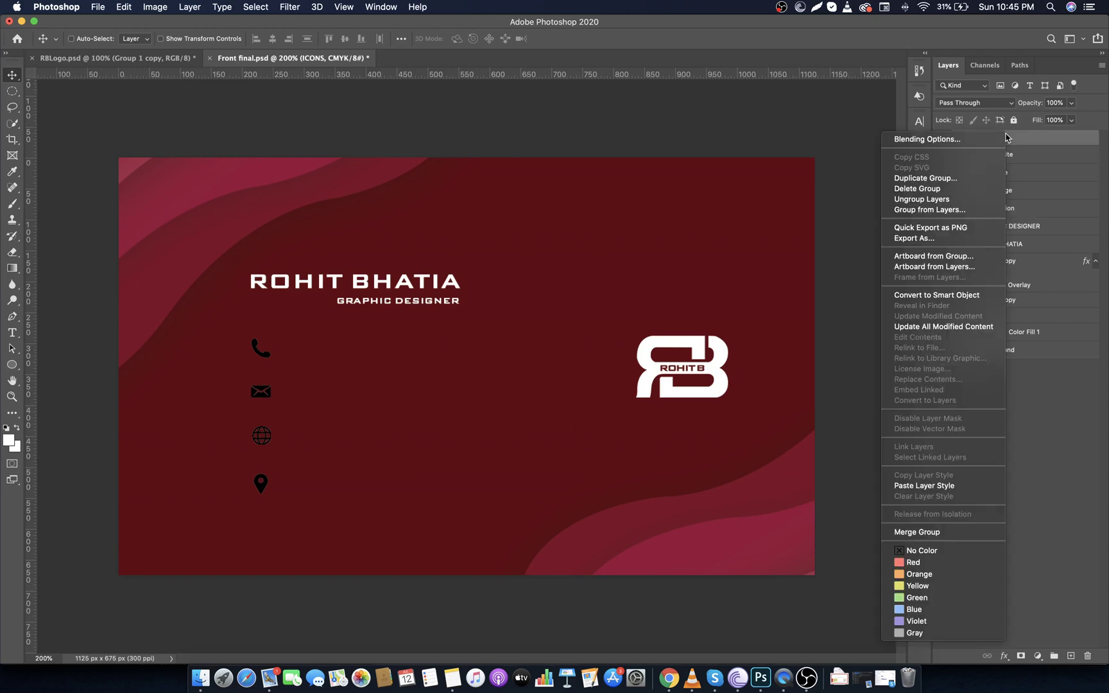
pyautogui.click(948, 142)
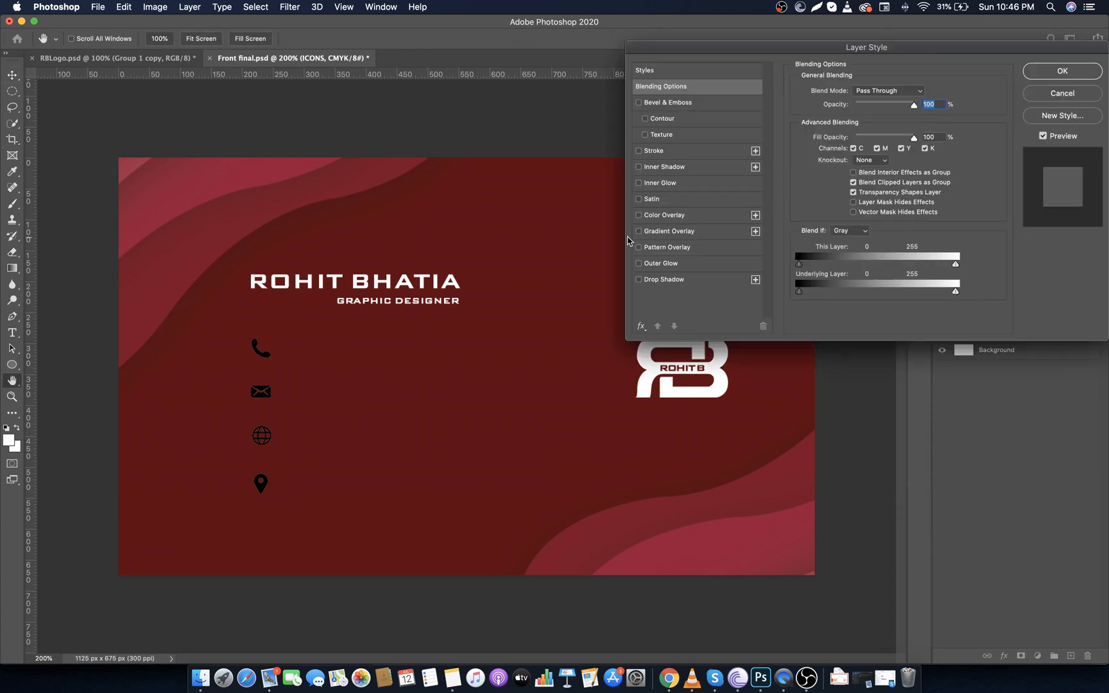
pyautogui.click(676, 217)
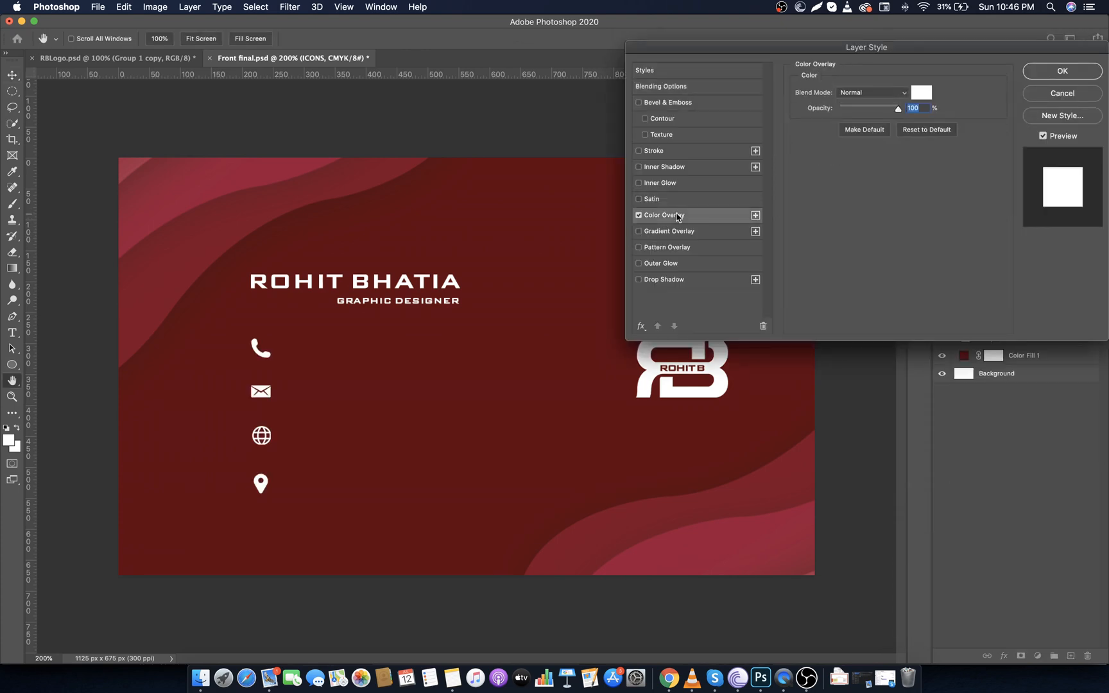
pyautogui.click(917, 93)
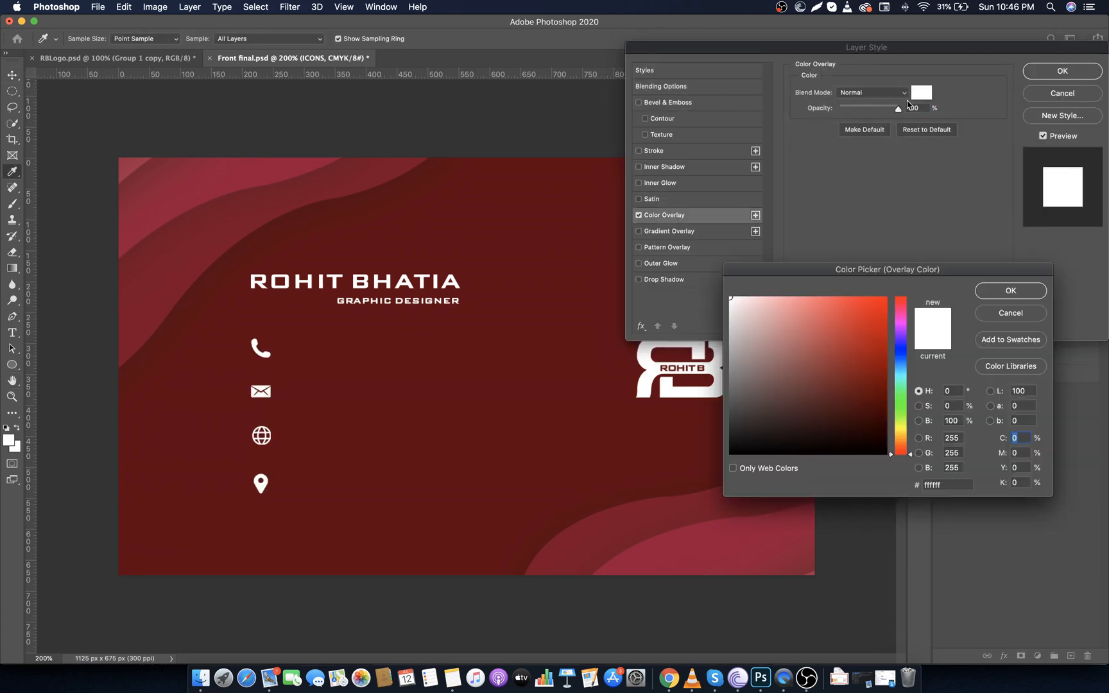
pyautogui.click(1010, 289)
pyautogui.click(1061, 71)
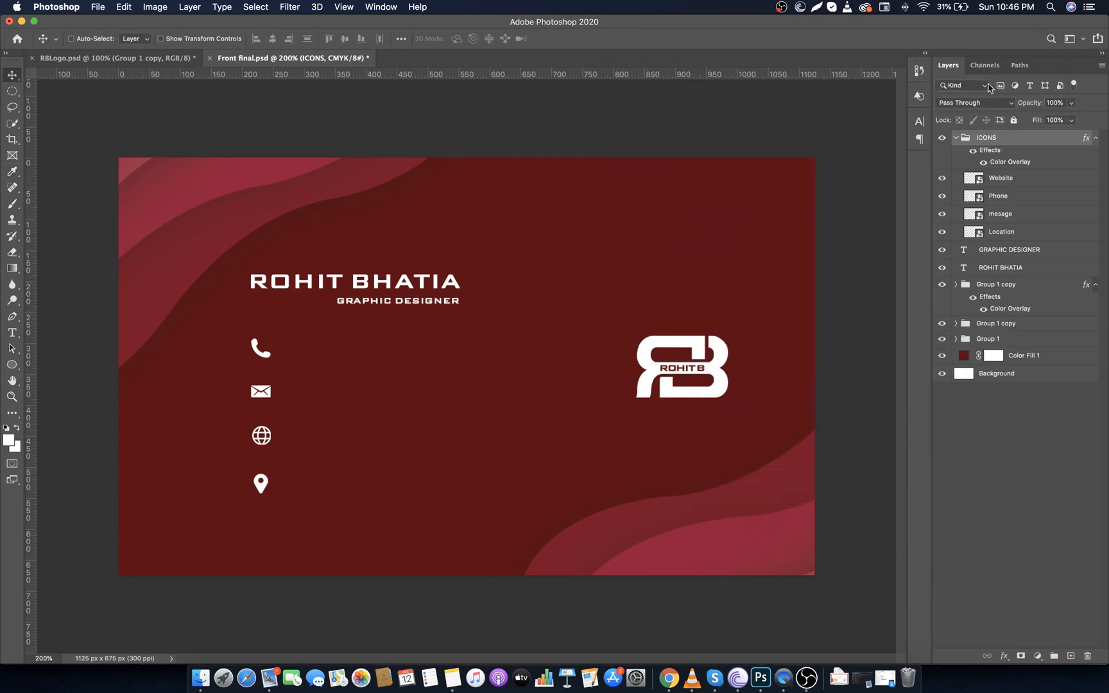
pyautogui.scroll(2, 524, 299)
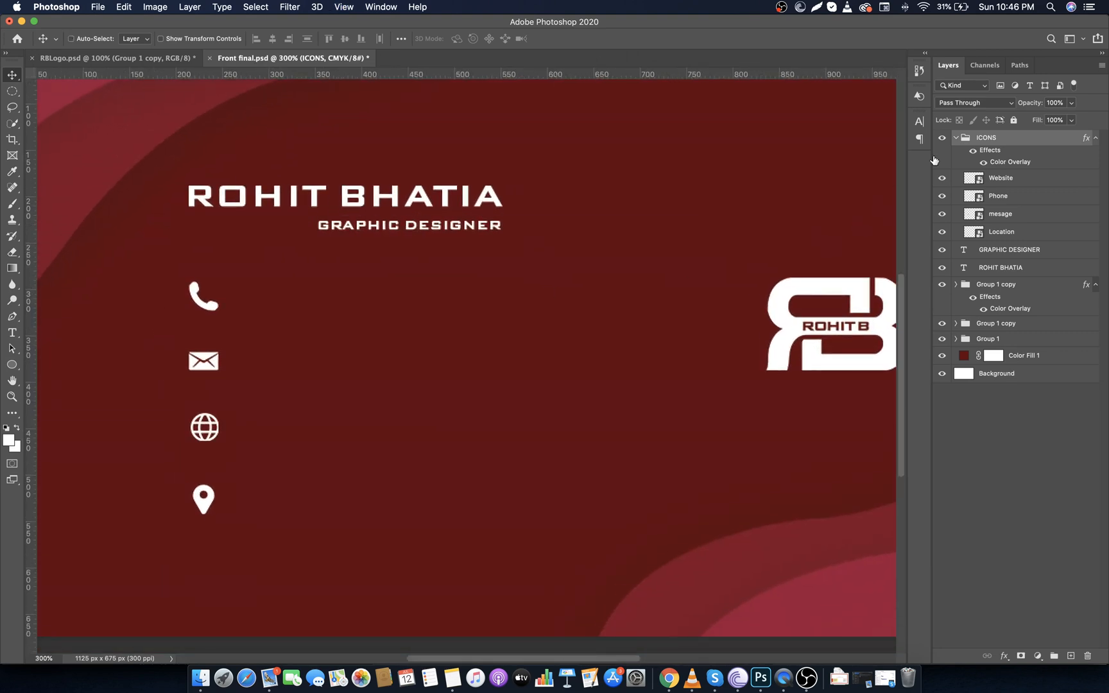
pyautogui.click(956, 138)
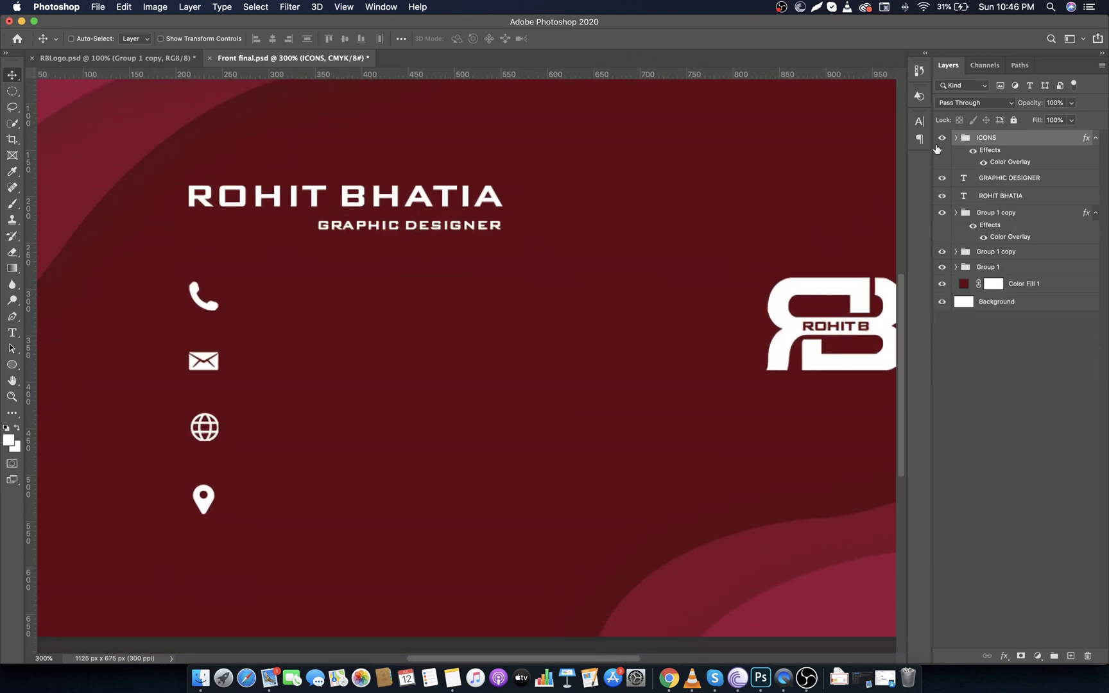
pyautogui.click(12, 332)
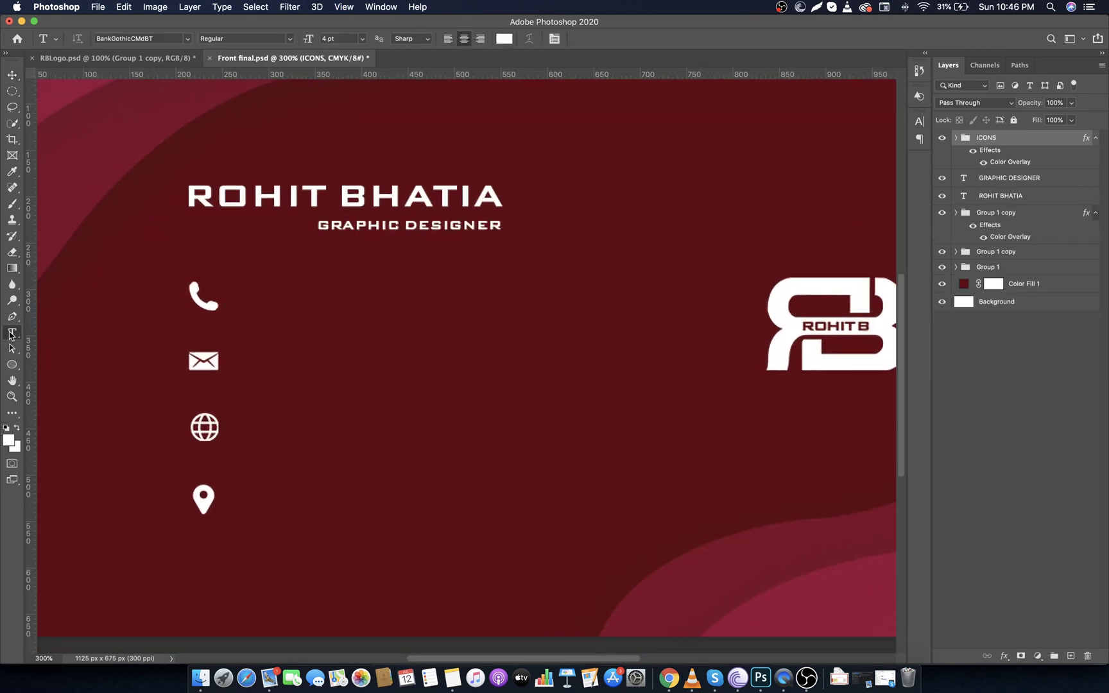
pyautogui.click(269, 299)
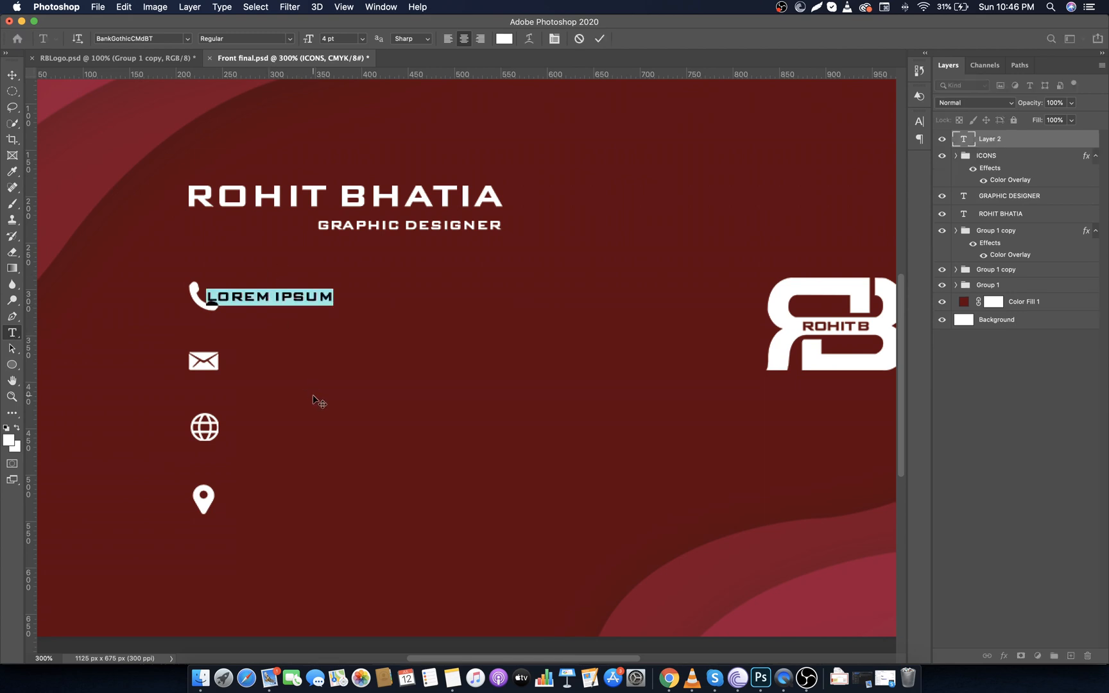
pyautogui.write('9123')
pyautogui.press('BackSpace')
pyautogui.write('-123-5789')
pyautogui.hotkey('ctrl', 'Return')
# Step: Left-align the phone number, set it to 6 pt, and nudge it closer to its icon
pyautogui.click(336, 296)
pyautogui.moveTo(337, 294); pyautogui.dragTo(204, 295)
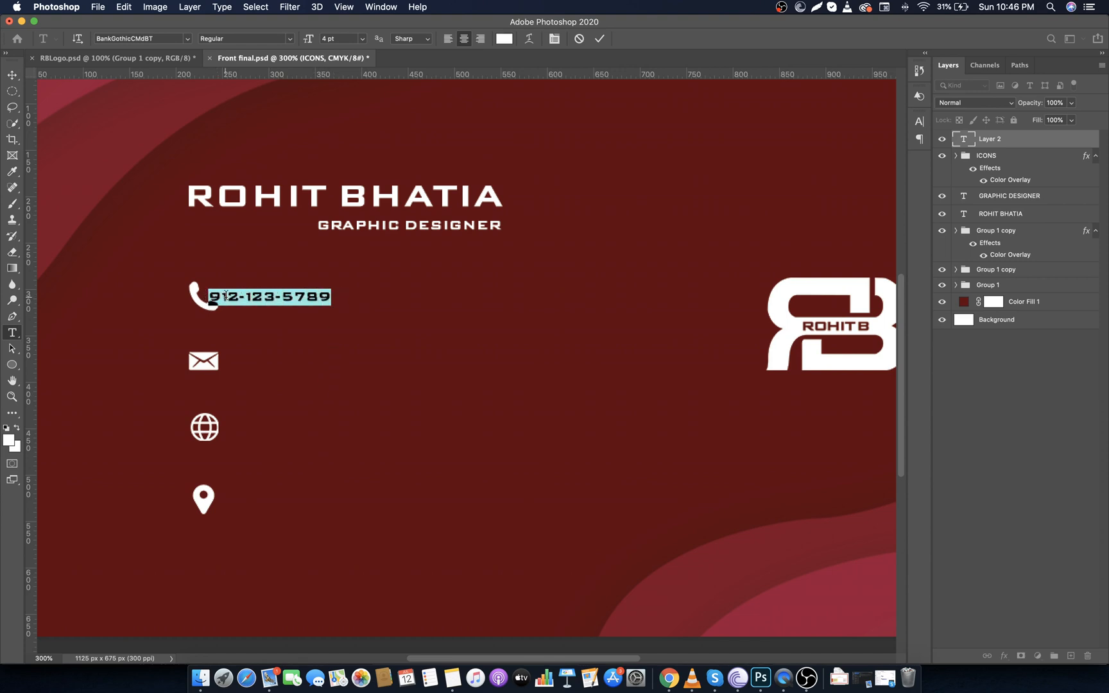
pyautogui.click(446, 39)
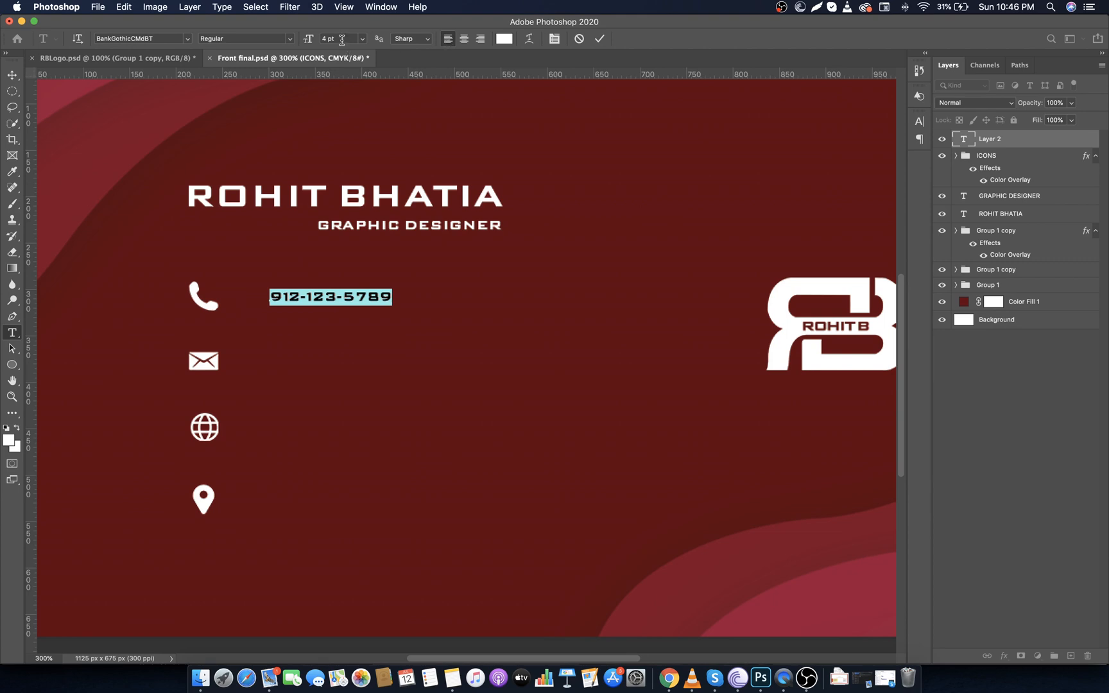
pyautogui.click(341, 40)
pyautogui.click(596, 39)
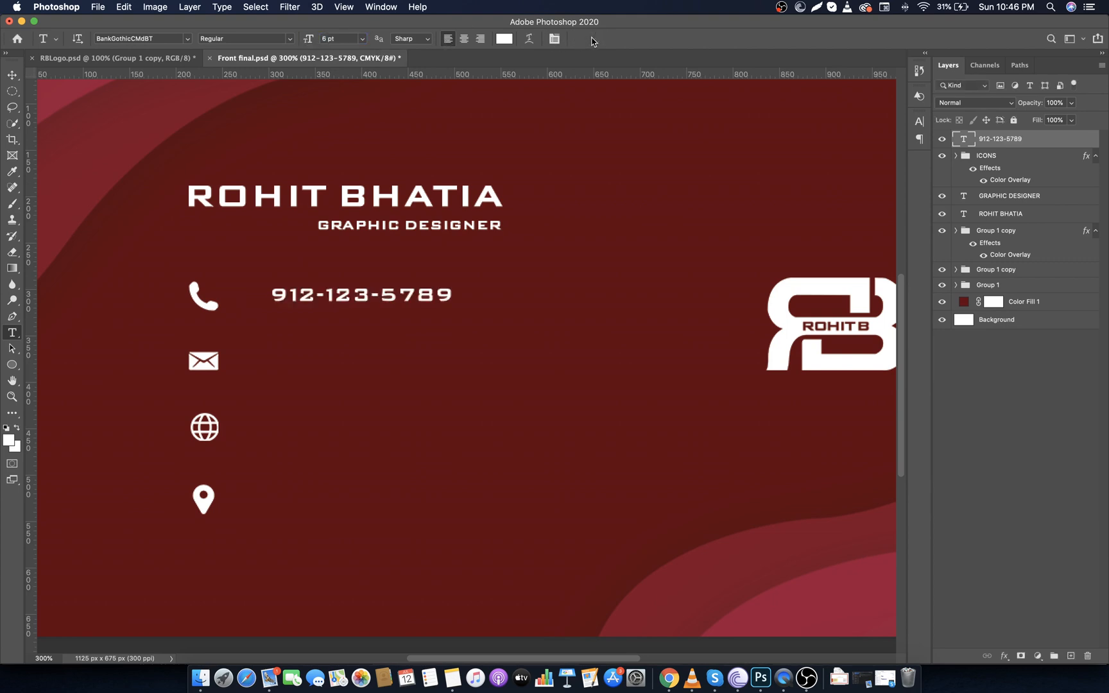
pyautogui.click(12, 76)
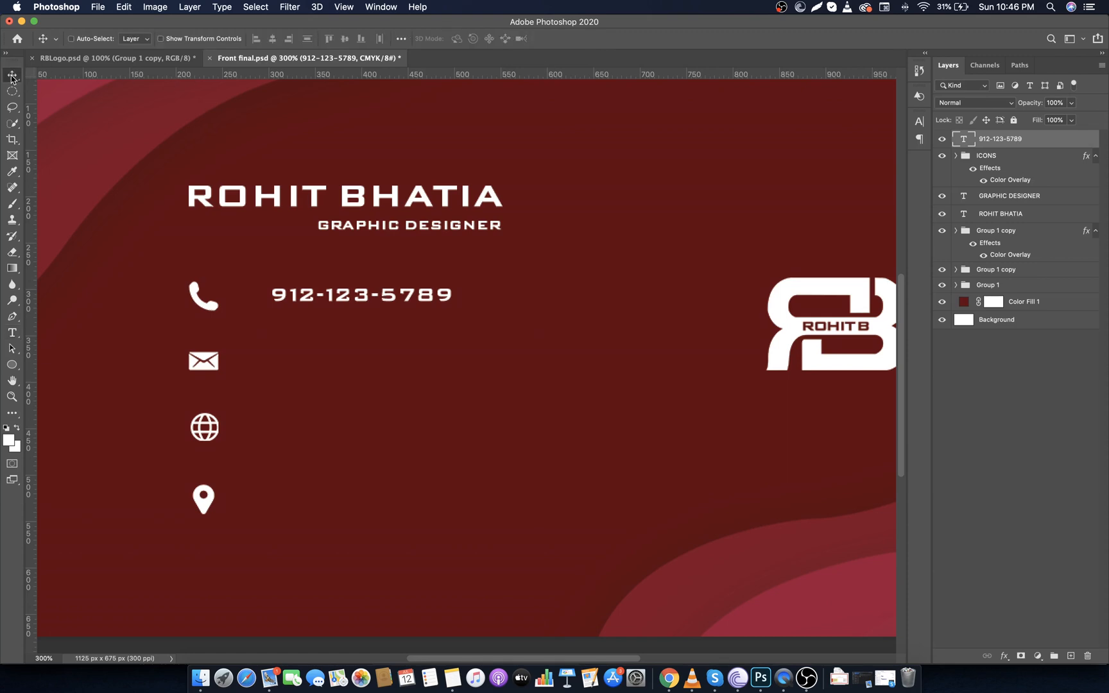
pyautogui.moveTo(394, 301); pyautogui.dragTo(365, 299)
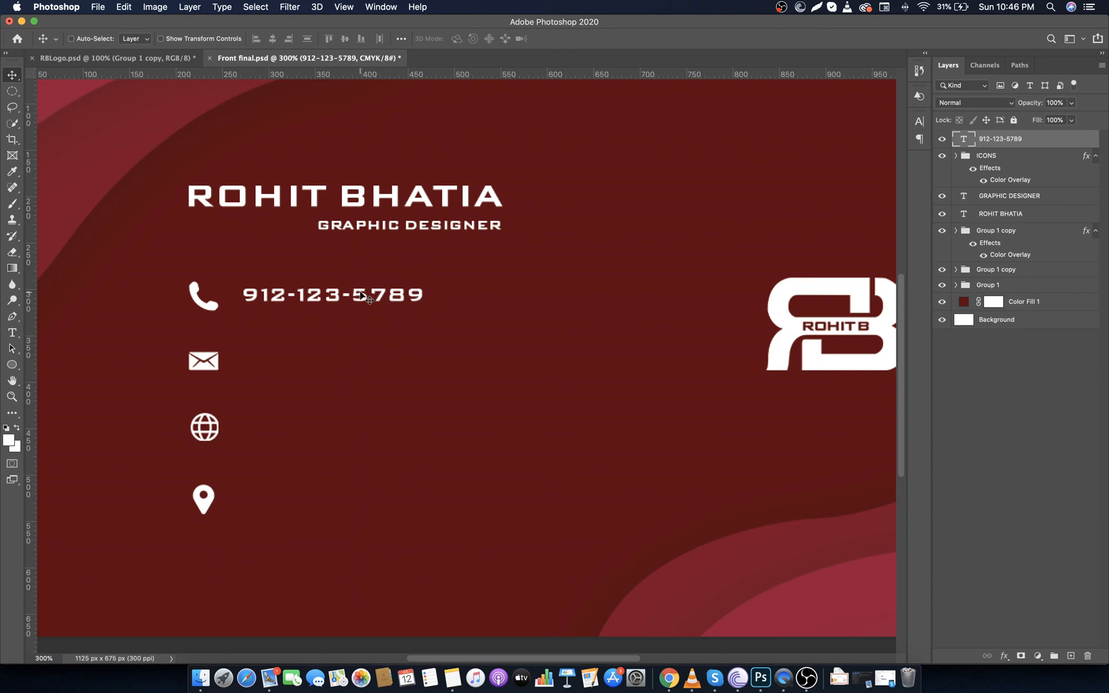
pyautogui.rightClick(1016, 139)
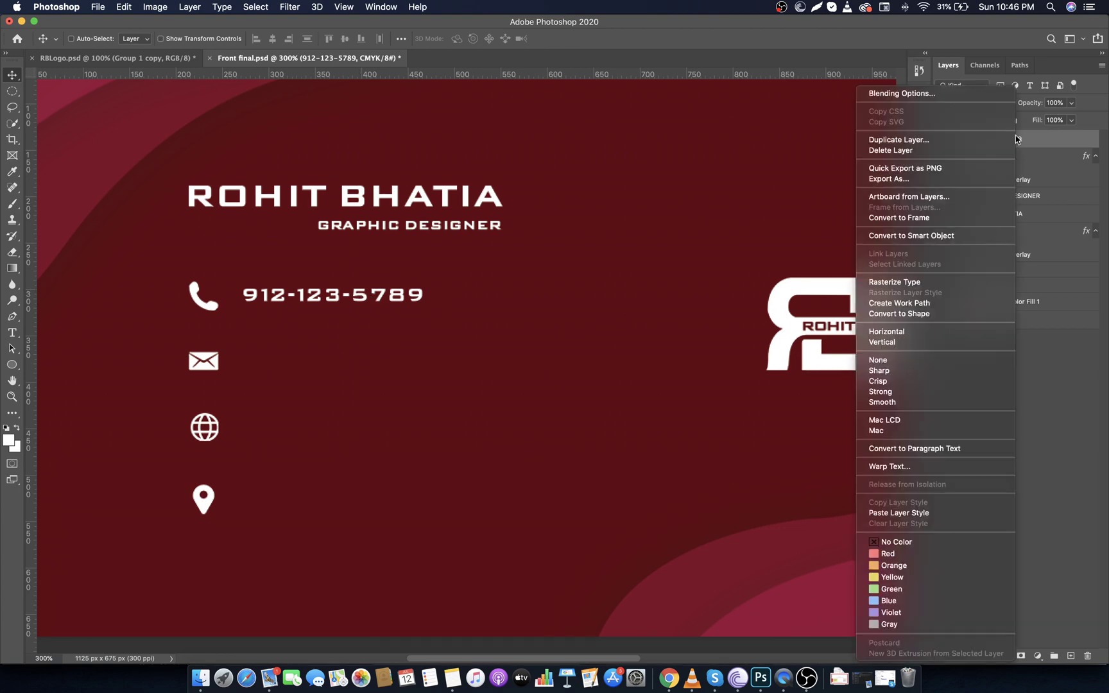
pyautogui.click(973, 140)
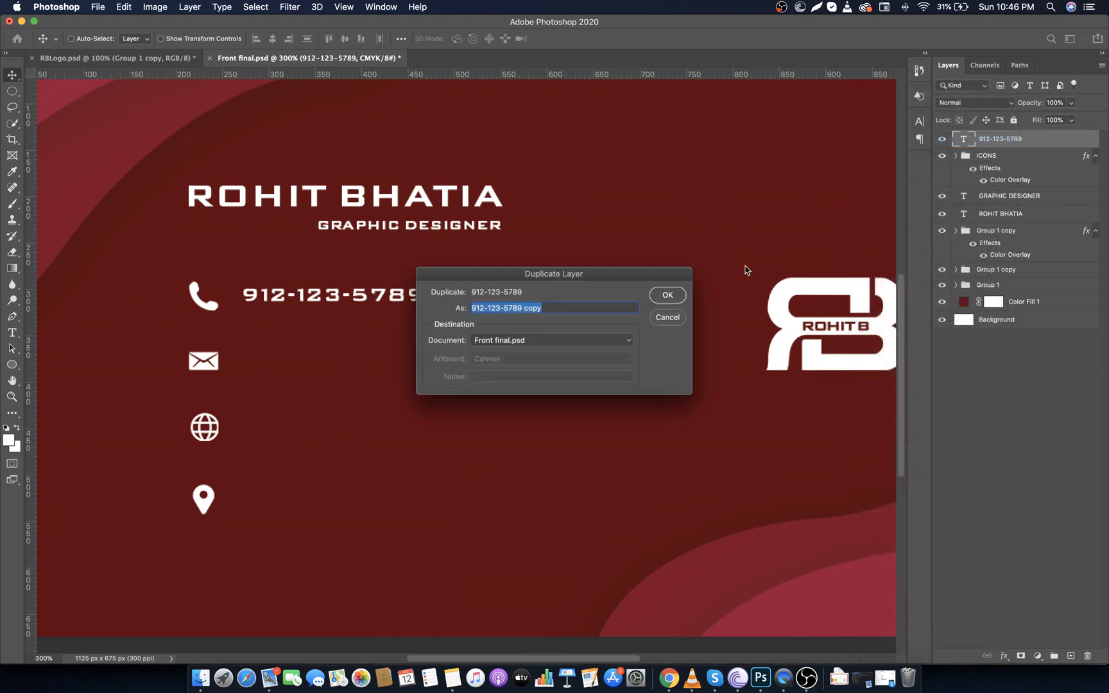
pyautogui.click(668, 294)
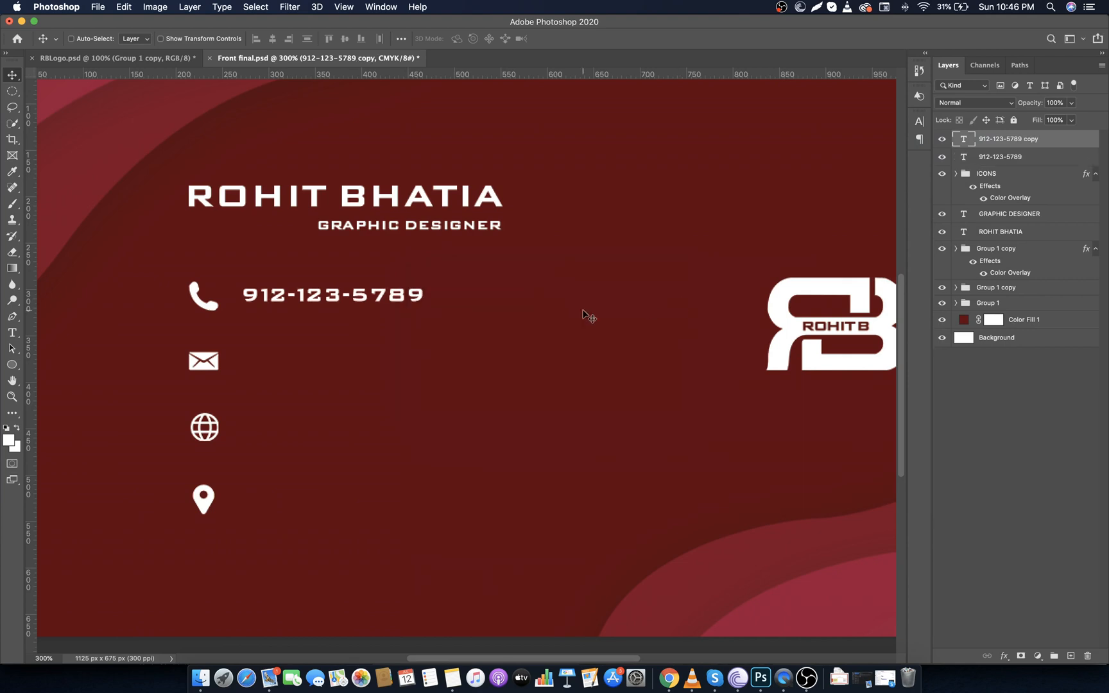
pyautogui.moveTo(373, 299); pyautogui.dragTo(370, 363)
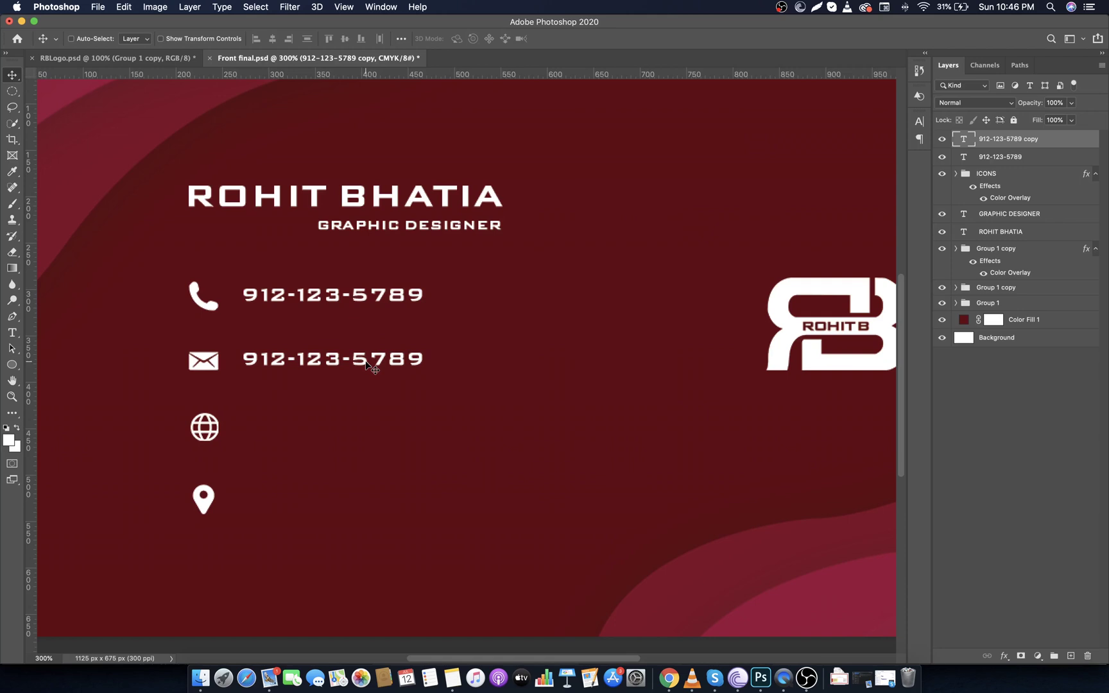
pyautogui.click(13, 332)
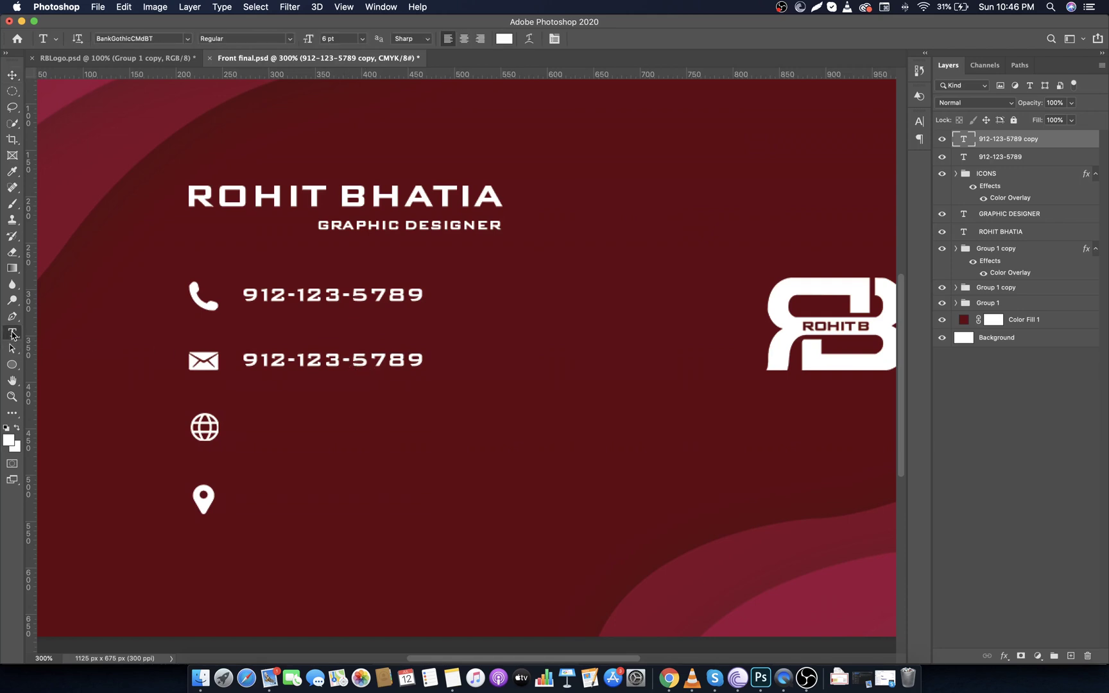
pyautogui.doubleClick(272, 358)
pyautogui.write('EXAMPLE@GMAIL.COM')
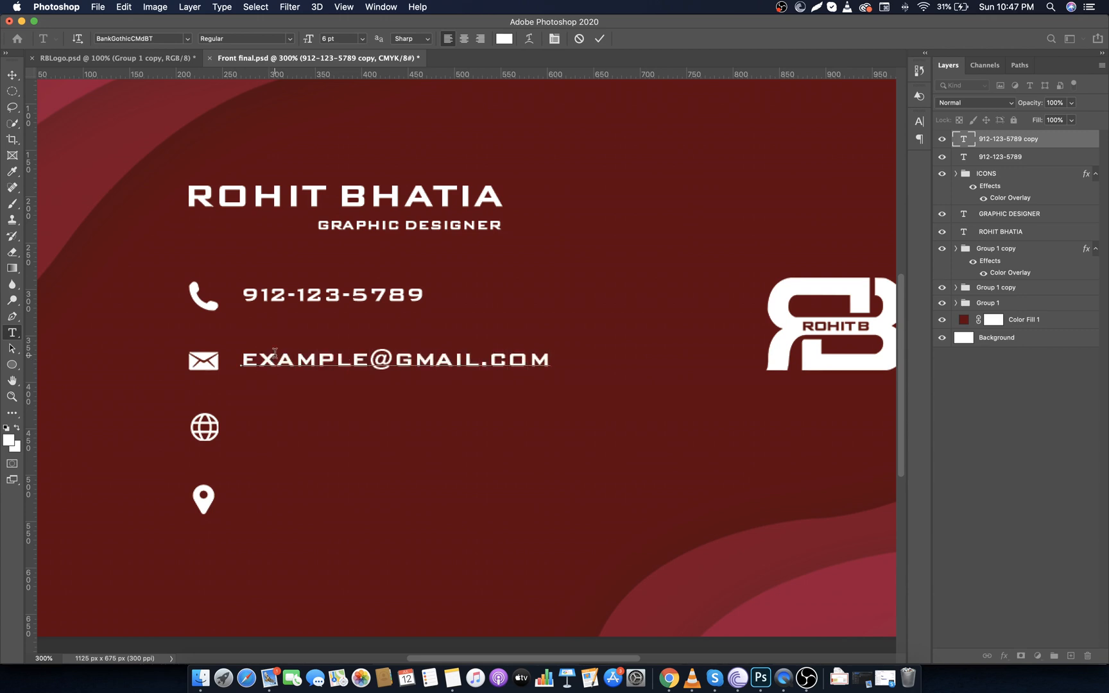
pyautogui.press('super+Return')
pyautogui.rightClick(1013, 139)
pyautogui.click(962, 139)
pyautogui.press('Return')
pyautogui.press('v')
pyautogui.moveTo(378, 355); pyautogui.dragTo(379, 498)
pyautogui.doubleClick(378, 423)
pyautogui.press('super+a')
pyautogui.write('WWW.DEZCORB.COM')
pyautogui.press('super+Return')
# Step: Duplicate once more beside the location pin, retype it as ABC ST. XYZ ROAD, NY, USA, and zoom to 100%
pyautogui.rightClick(1014, 139)
pyautogui.click(962, 138)
pyautogui.press('v')
pyautogui.doubleClick(321, 498)
pyautogui.press('super+a')
pyautogui.write('ABC ST. XYZ ROAD, NY,')
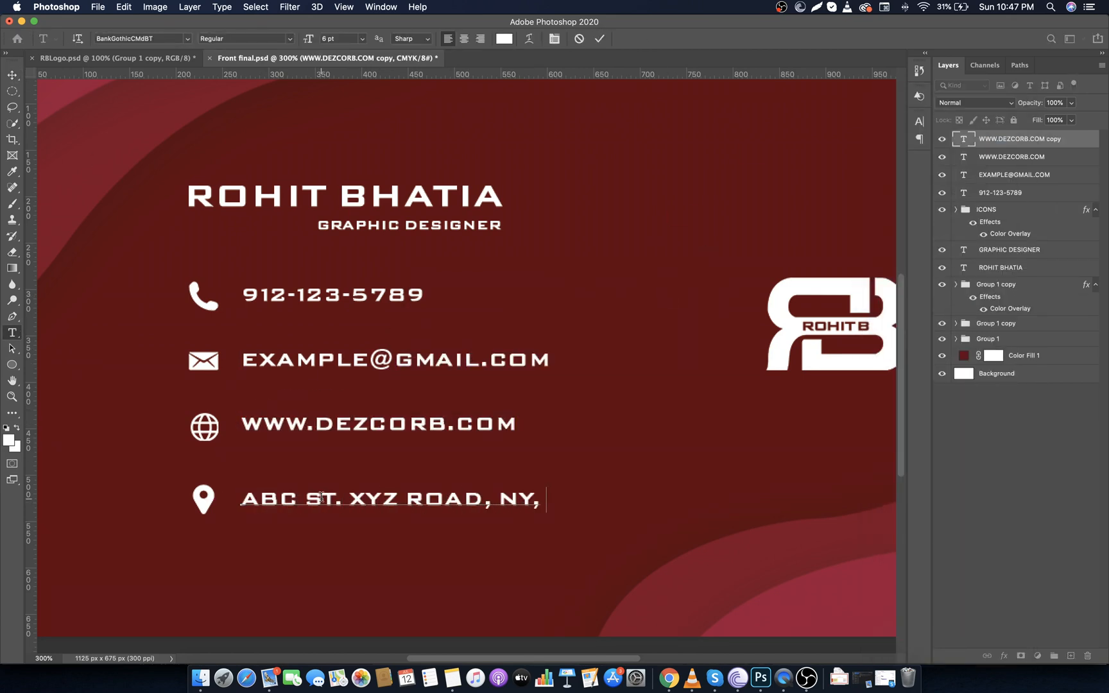
pyautogui.write(' USA')
pyautogui.press('super+Return')
pyautogui.press('super+minus')
pyautogui.press('super+minus')
pyautogui.press('super+1')
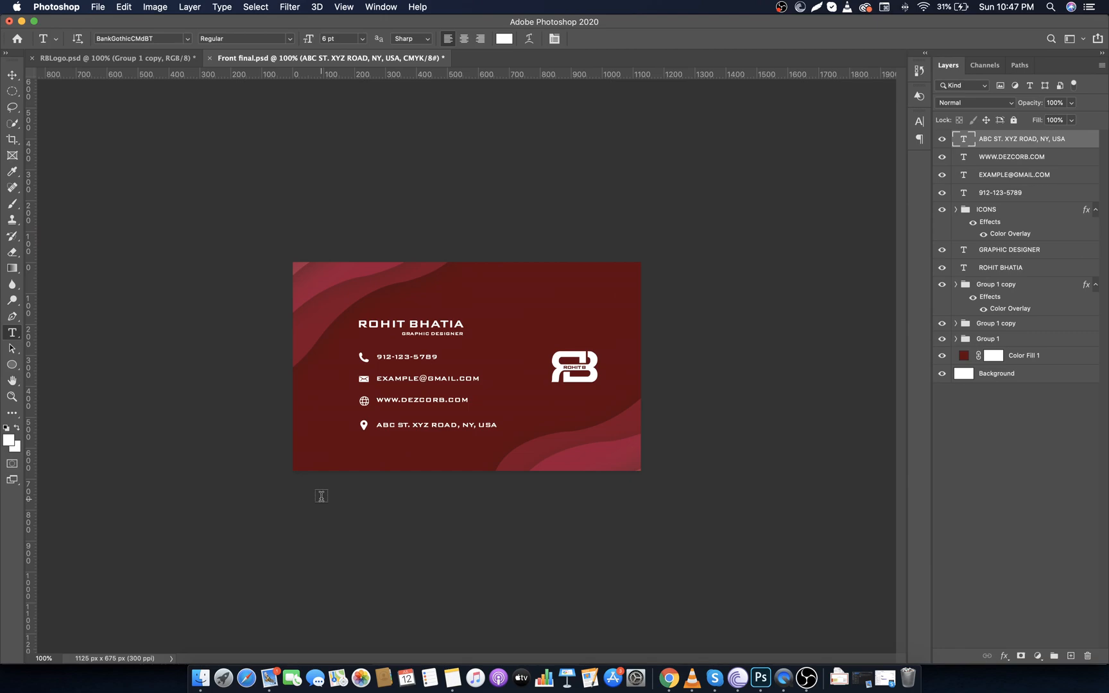